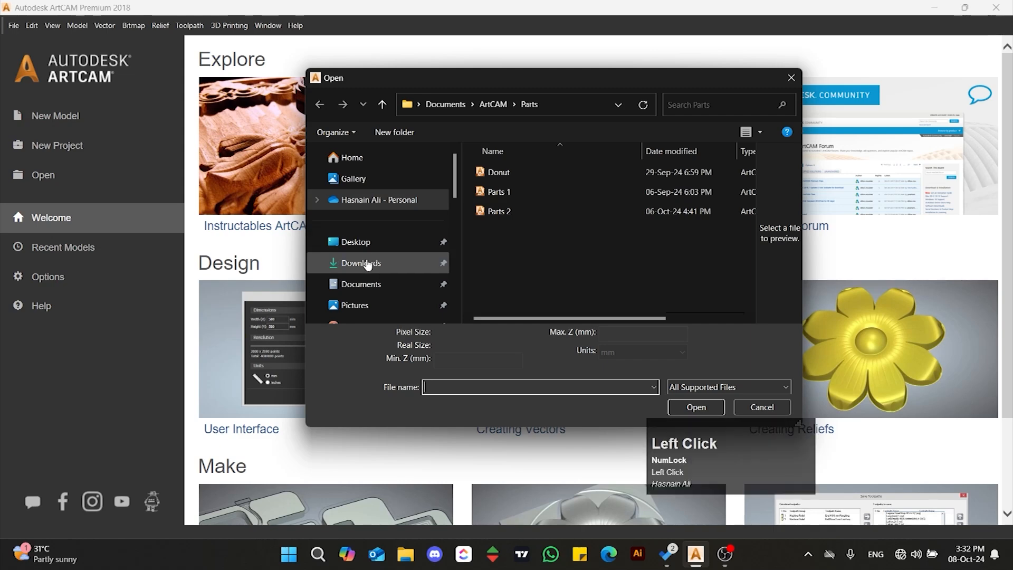
# Open the WhatsApp Image 2024-10-08 weave photo as a new model, sized by image in inches with a height of 5.
pyautogui.click(512, 214)
pyautogui.click(709, 407)
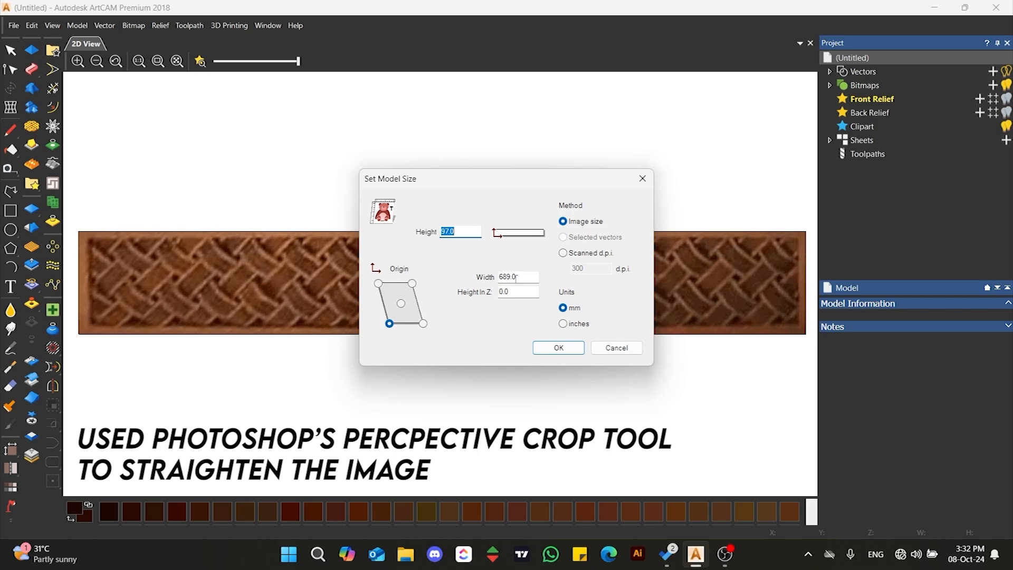
pyautogui.click(563, 323)
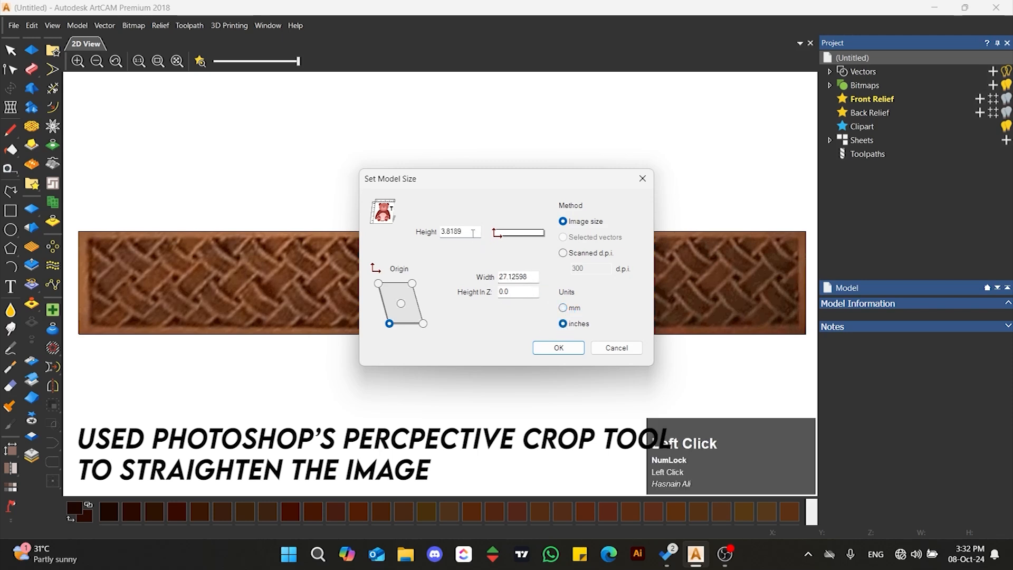
pyautogui.moveTo(471, 233); pyautogui.dragTo(431, 235)
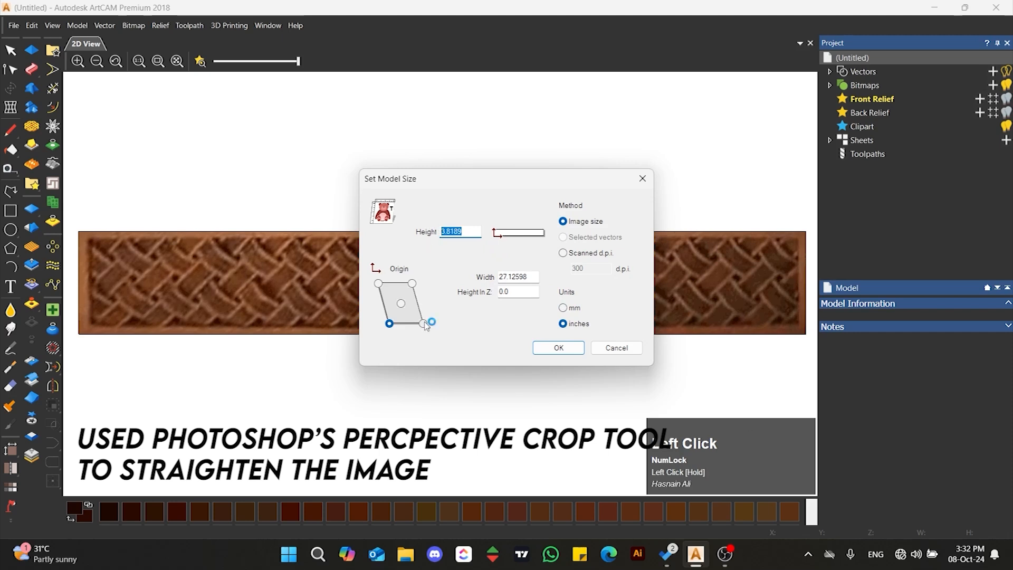
pyautogui.write('5')
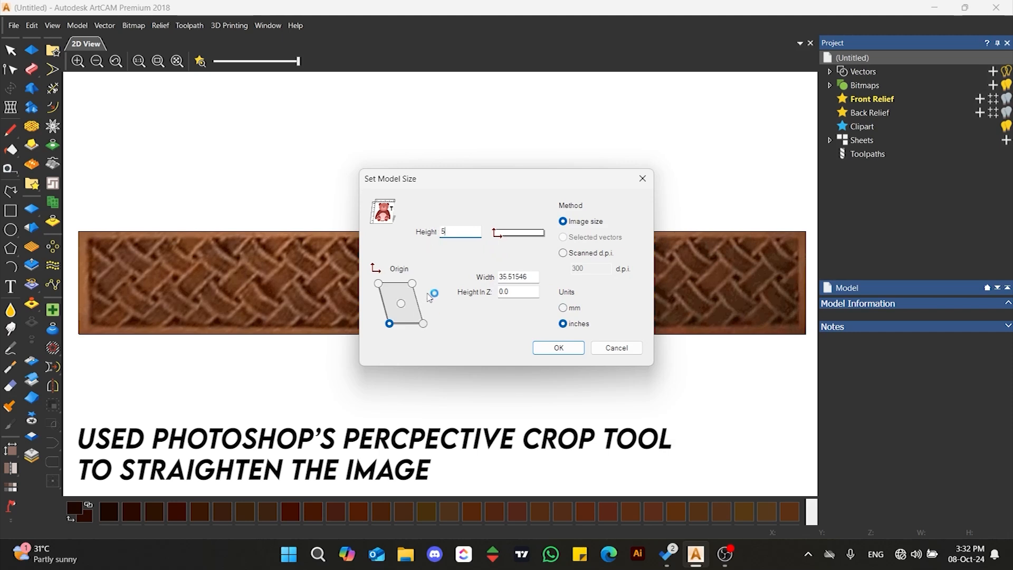
pyautogui.click(579, 348)
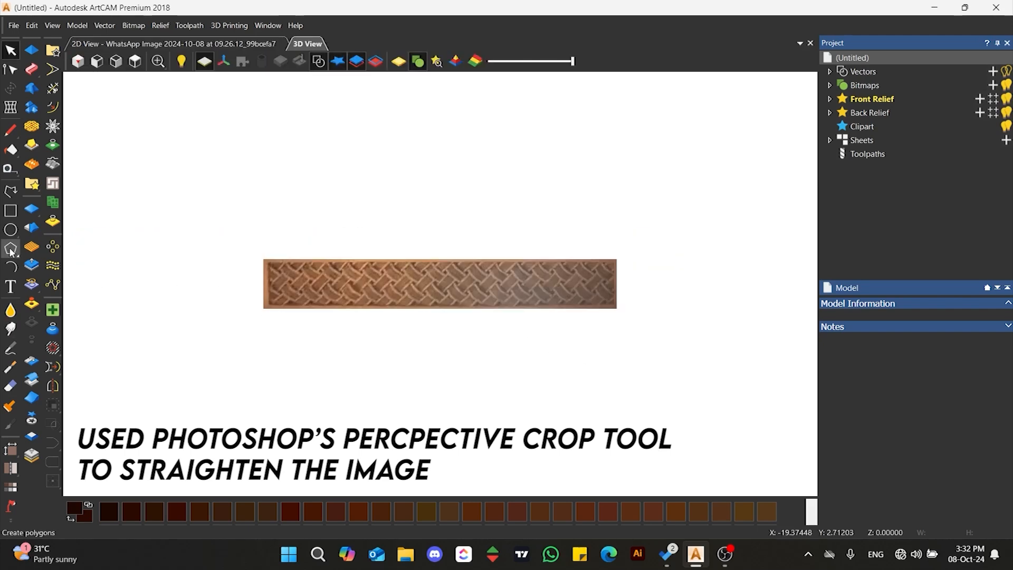
# Draw a rectangle about 13.2 by 4.45 inches over the woven area, starting at its upper-left inner corner.
pyautogui.click(16, 211)
pyautogui.scroll(2, 256, 211)
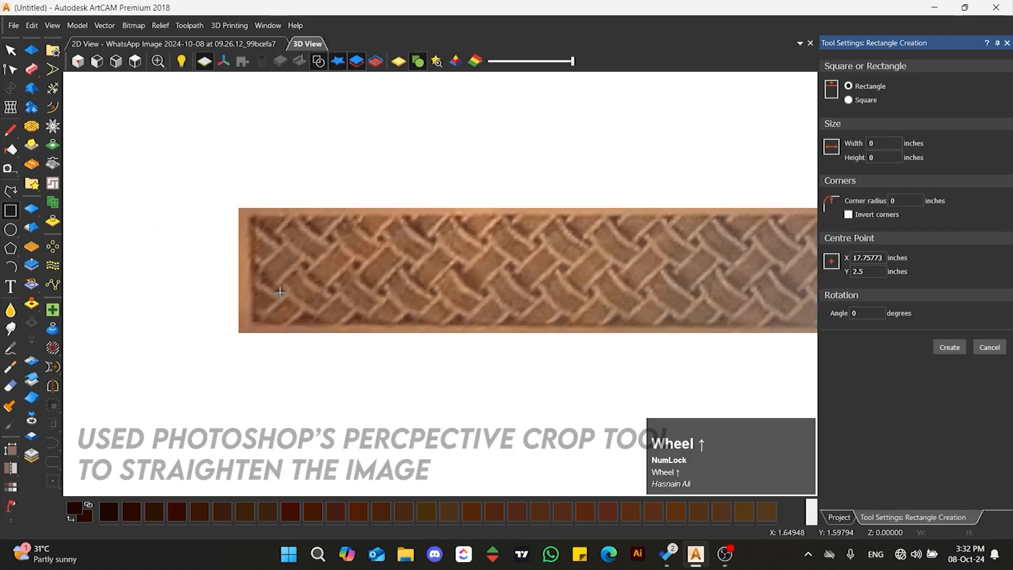
pyautogui.moveTo(252, 215); pyautogui.dragTo(581, 326)
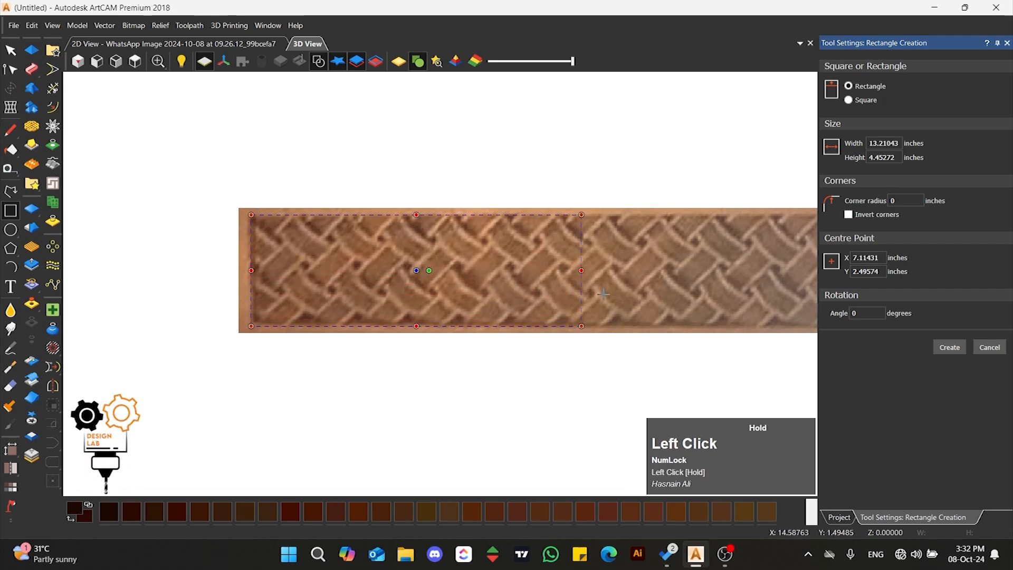
pyautogui.click(11, 50)
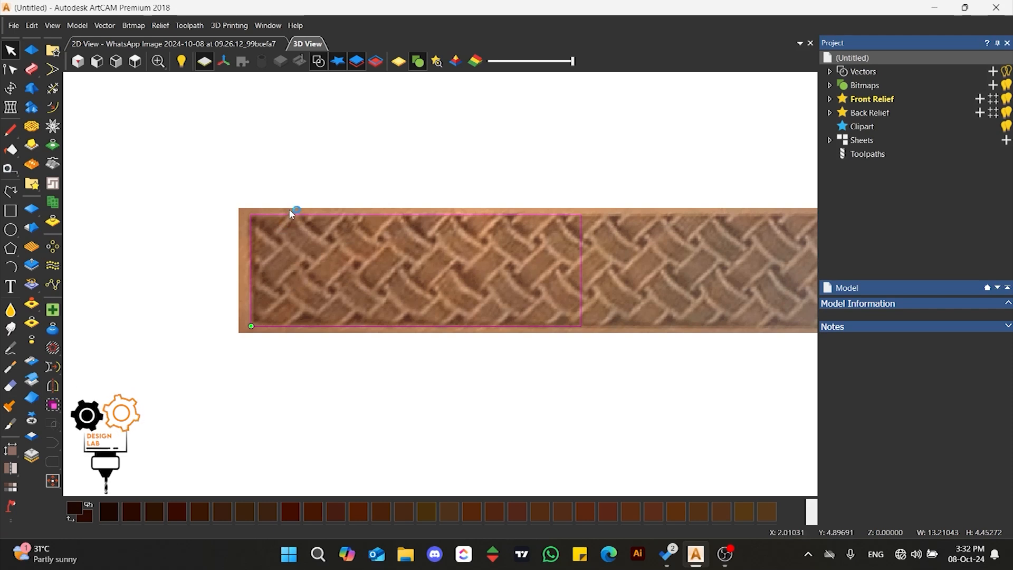
# Resize the model by the selected vectors, giving the rectangle a height of 5 inches.
pyautogui.click(11, 451)
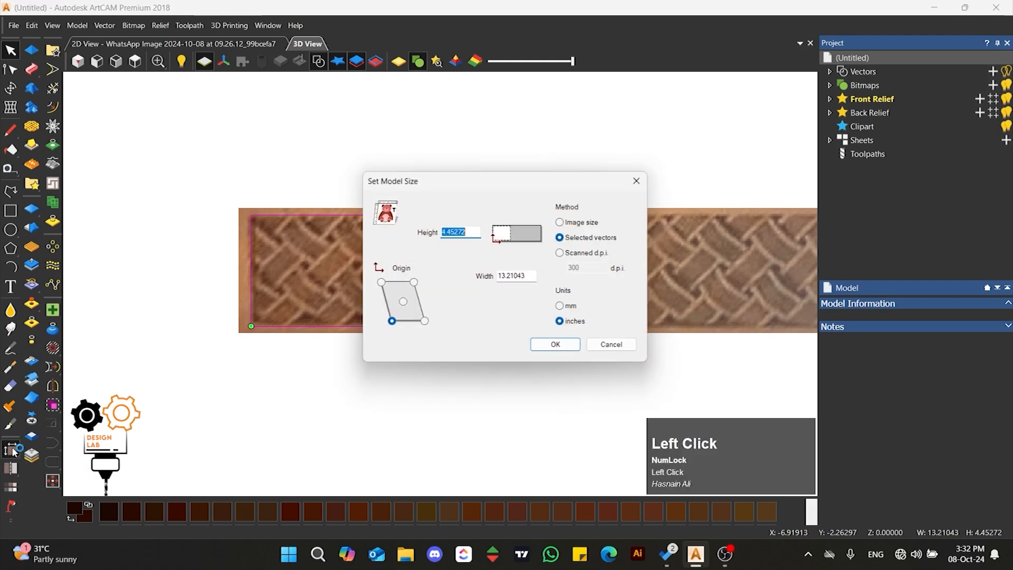
pyautogui.moveTo(475, 232); pyautogui.dragTo(440, 241)
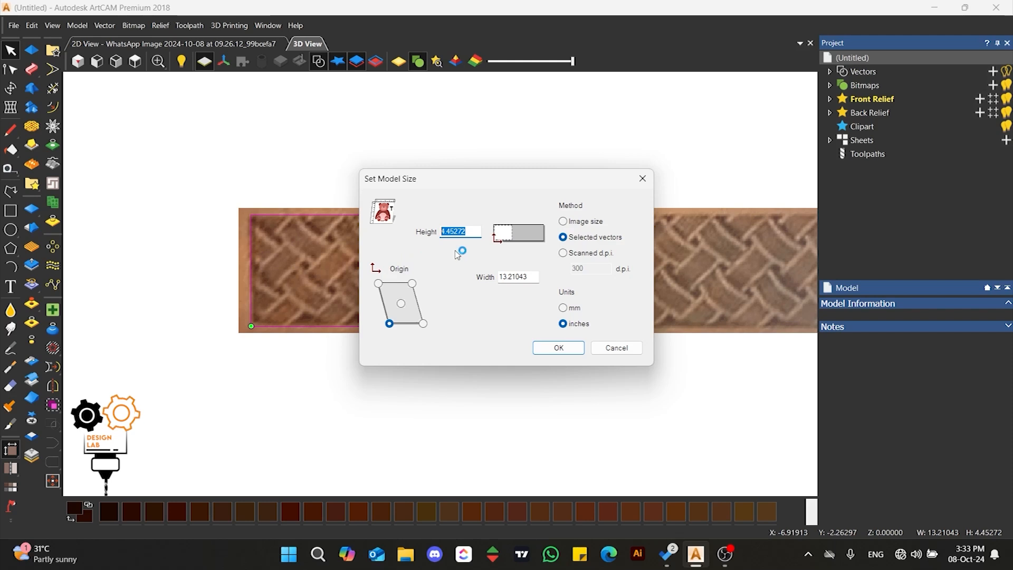
pyautogui.write('5')
pyautogui.click(560, 350)
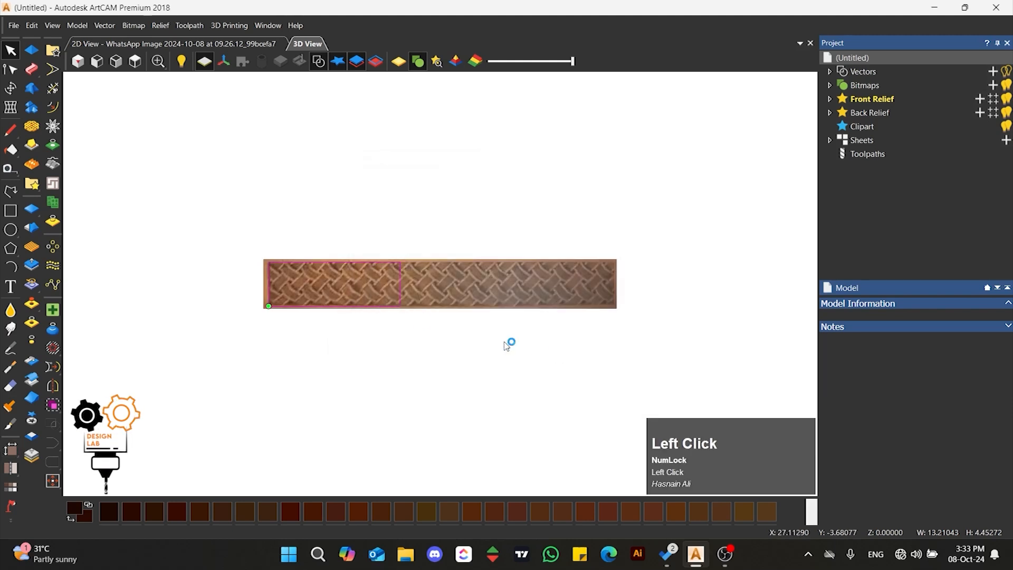
# Stretch the rectangle's right side to about 38.87 inches wide to enclose the whole woven area inside the border.
pyautogui.scroll(1, 463, 297)
pyautogui.scroll(3, 463, 296)
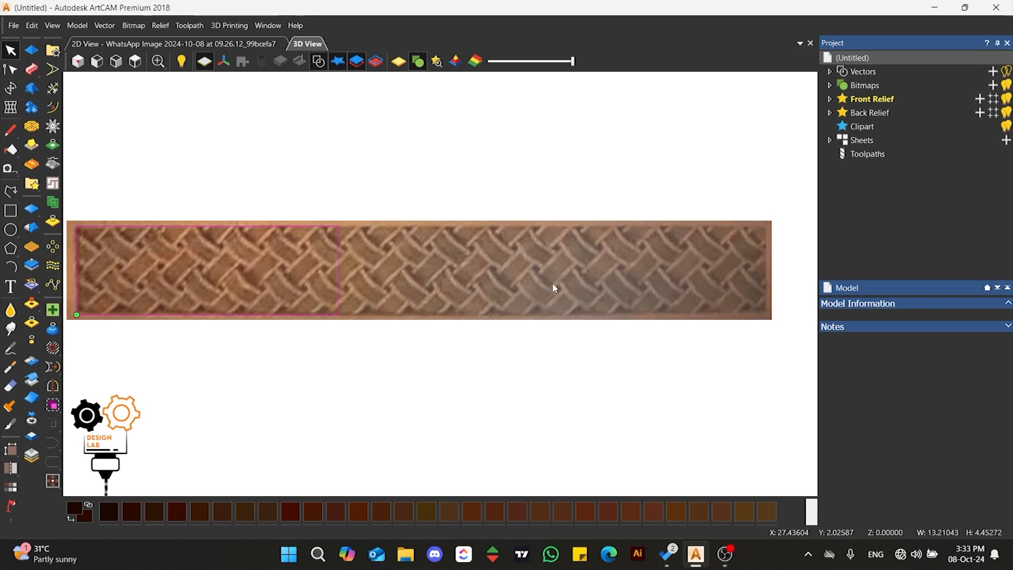
pyautogui.click(11, 88)
pyautogui.moveTo(339, 270); pyautogui.dragTo(762, 270)
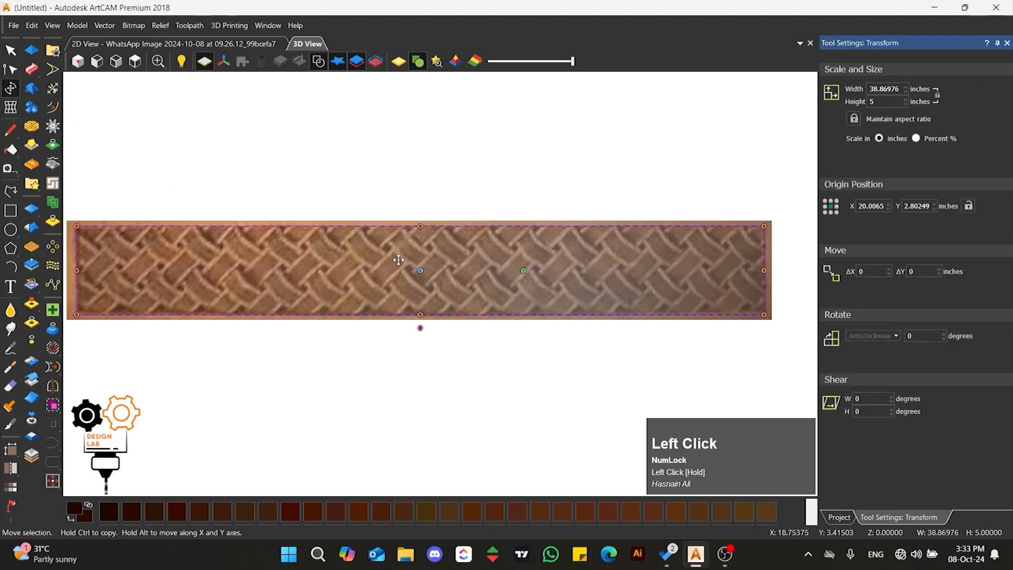
pyautogui.click(373, 260)
# Draw a straight diagonal polyline about 6.4 by 6.6 inches along the weave near the panel's left end, extending past both long edges.
pyautogui.scroll(1, 373, 263)
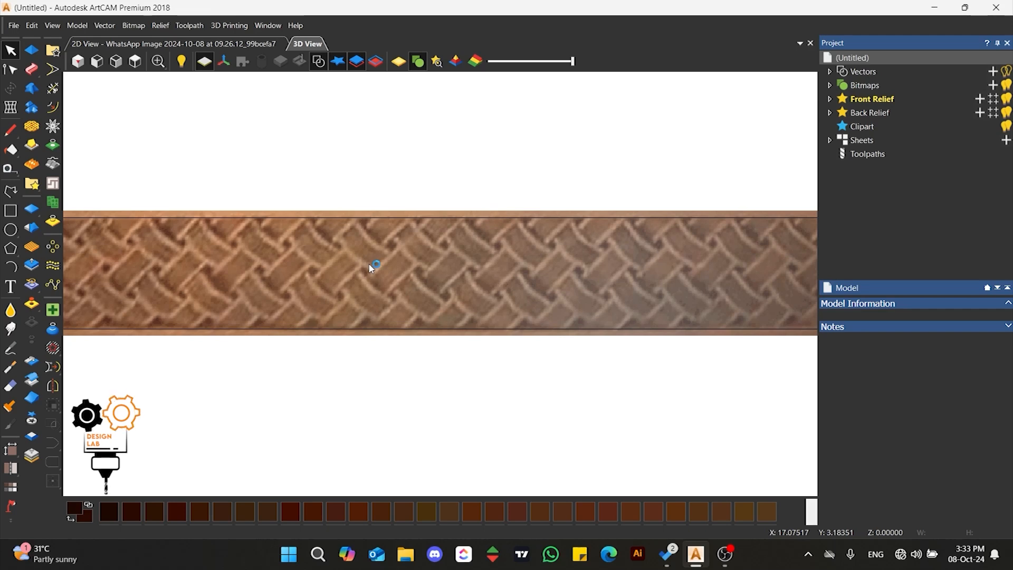
pyautogui.scroll(-1, 485, 256)
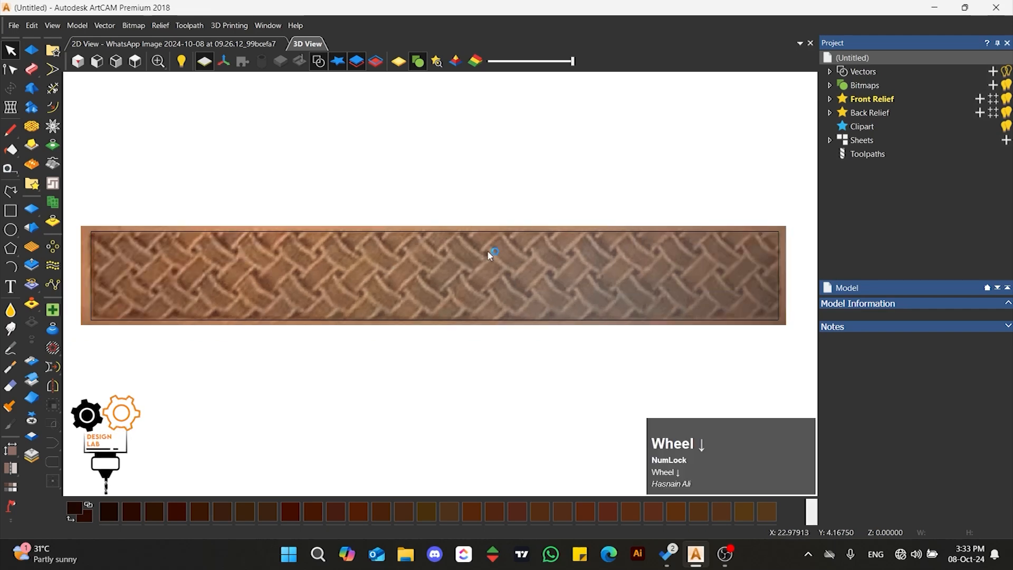
pyautogui.scroll(3, 171, 303)
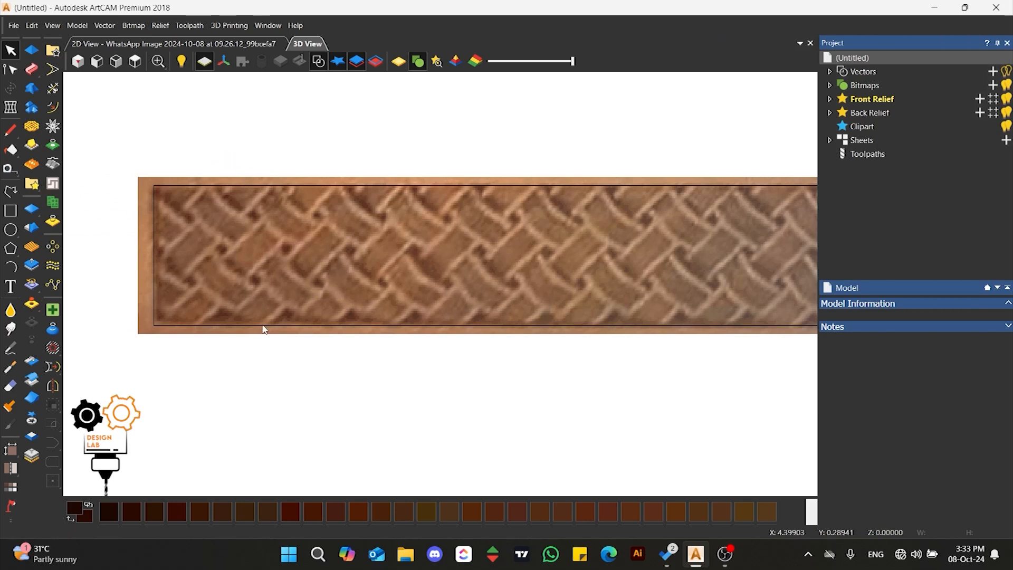
pyautogui.click(10, 190)
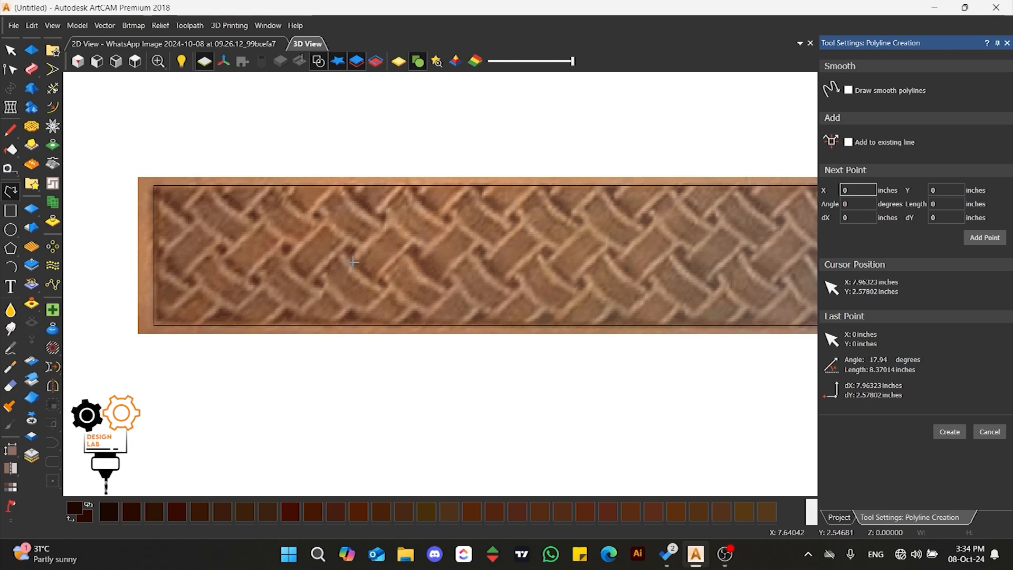
pyautogui.scroll(-3, 370, 253)
pyautogui.scroll(2, 564, 275)
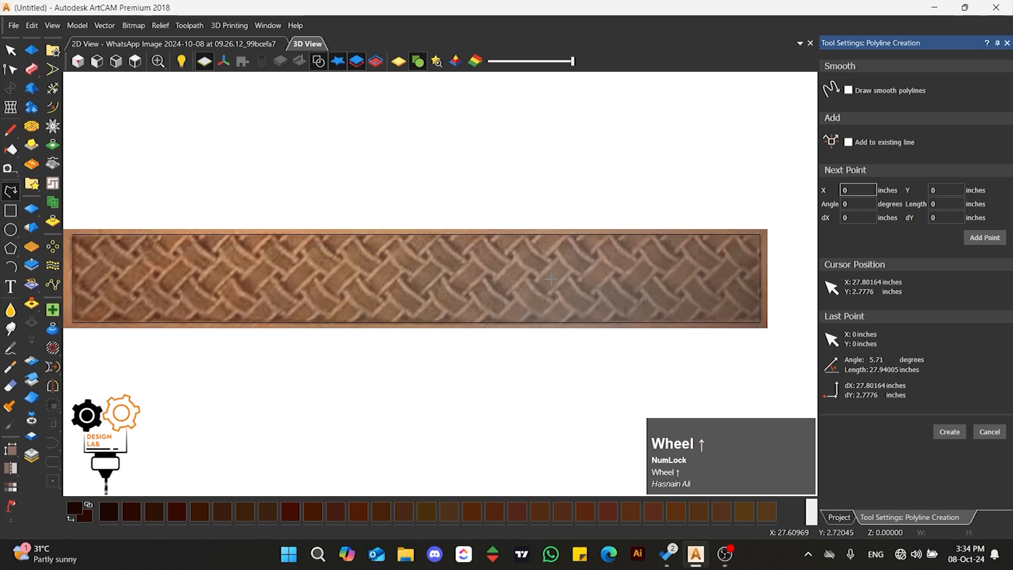
pyautogui.scroll(-1, 501, 278)
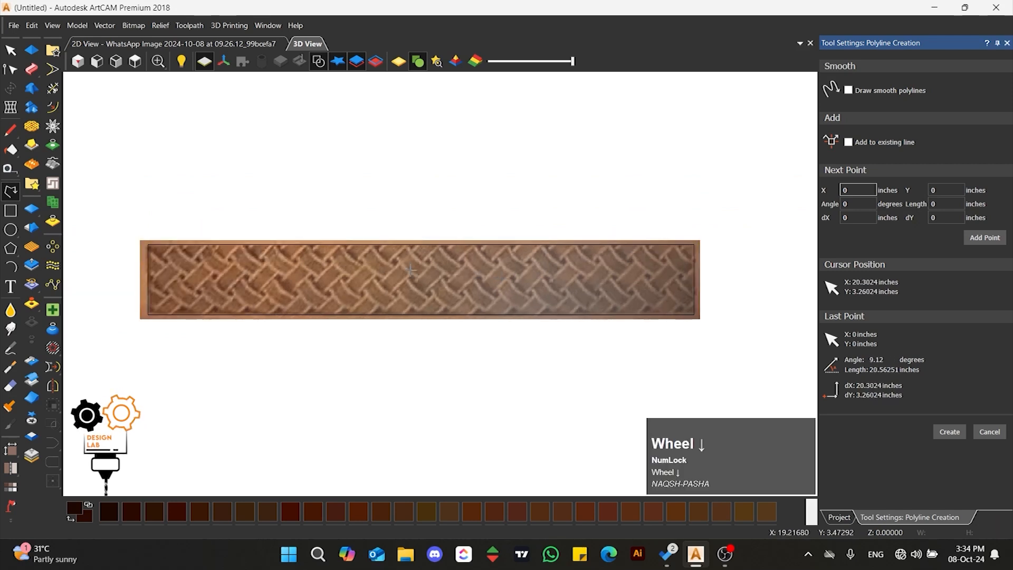
pyautogui.scroll(2, 200, 270)
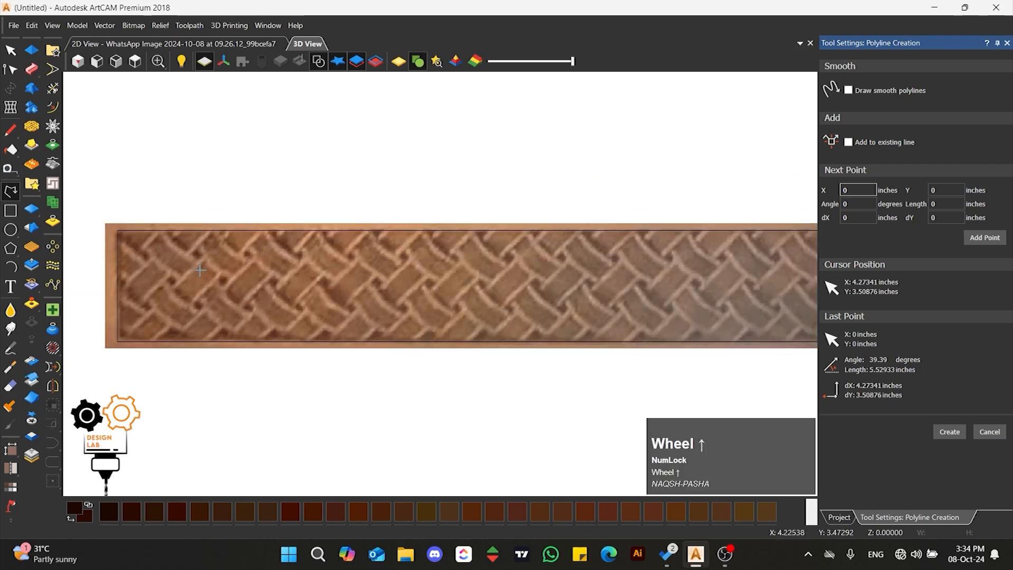
pyautogui.scroll(2, 252, 260)
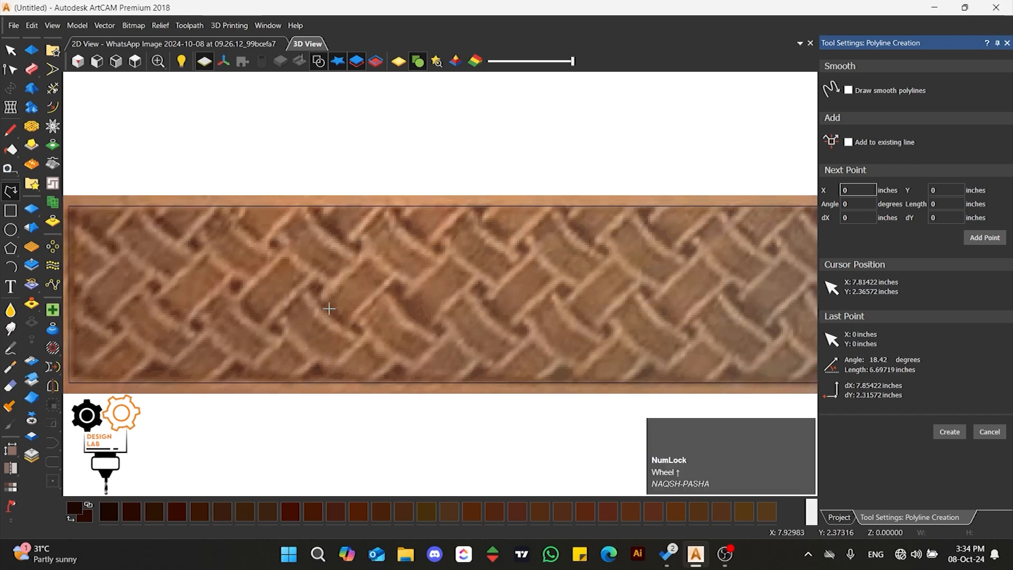
pyautogui.scroll(-2, 311, 273)
pyautogui.scroll(1, 311, 273)
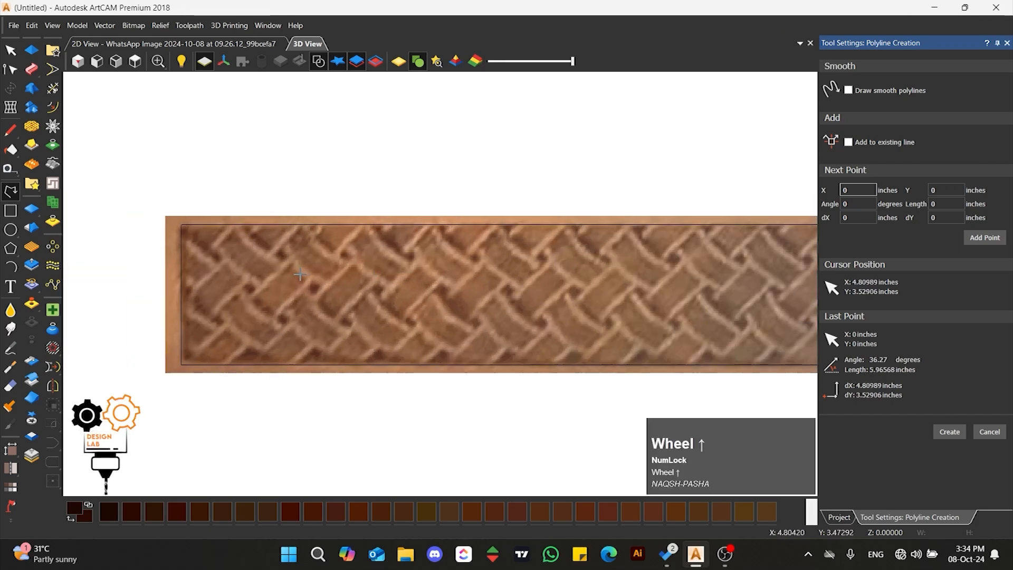
pyautogui.click(359, 206)
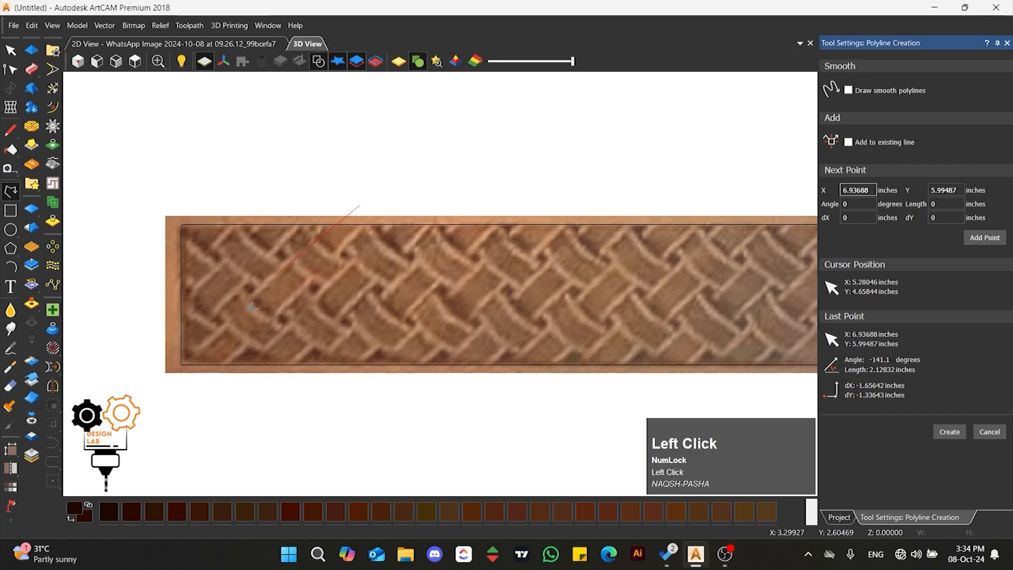
pyautogui.click(180, 390)
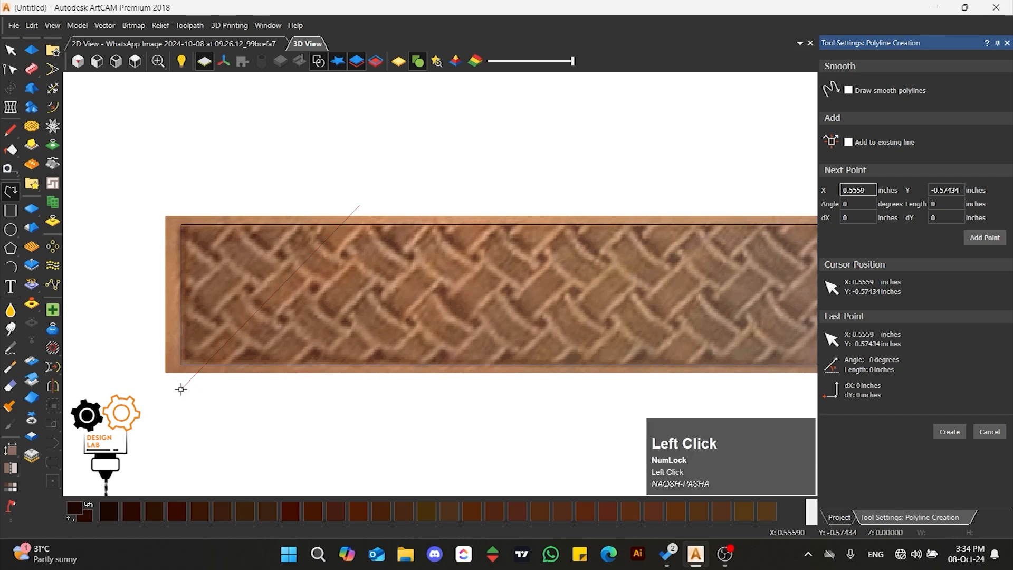
pyautogui.press('space')
pyautogui.click(11, 50)
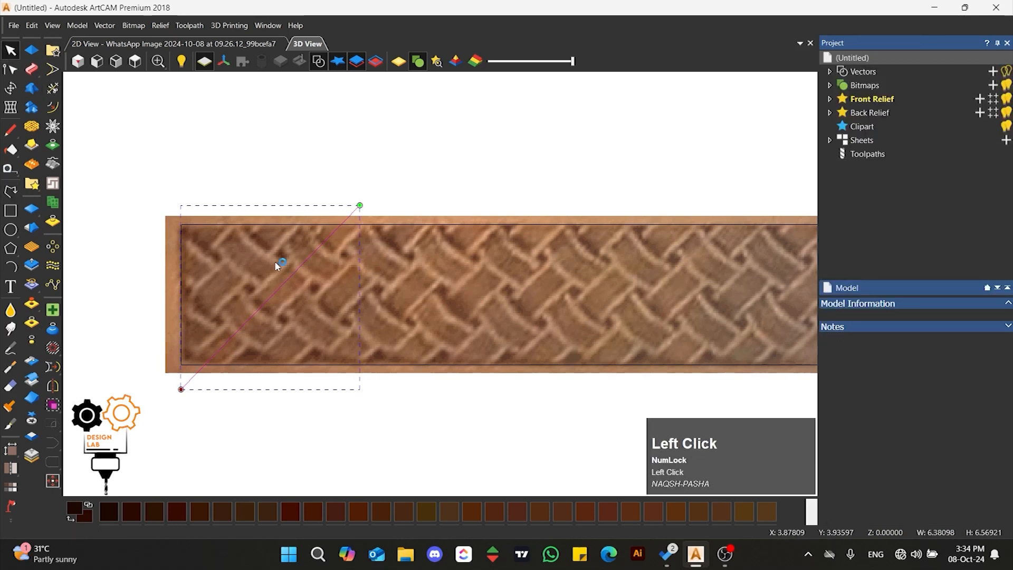
# Rotate the diagonal line about 2.26 degrees clockwise to follow the weave direction.
pyautogui.click(10, 88)
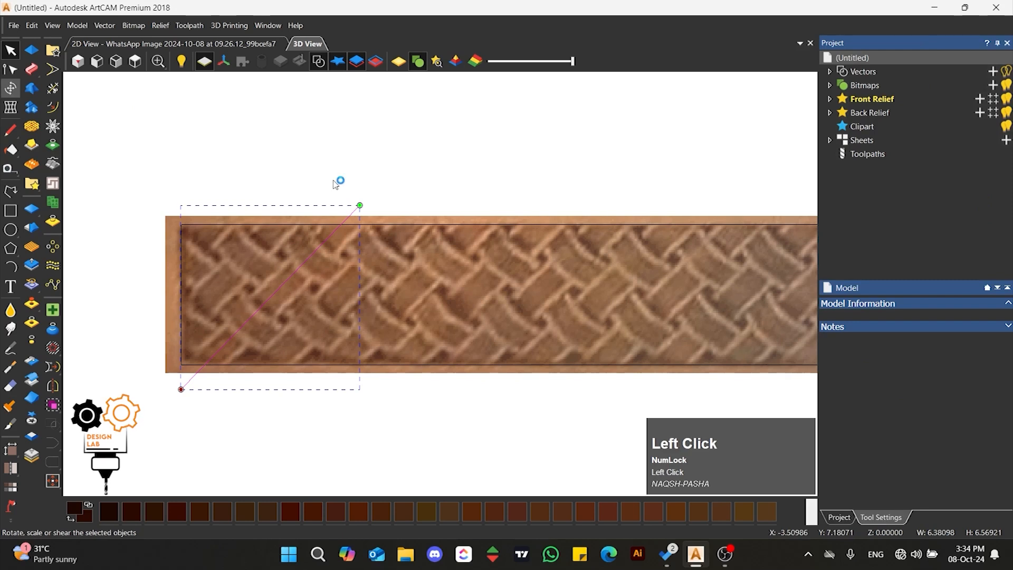
pyautogui.moveTo(379, 176); pyautogui.dragTo(386, 183)
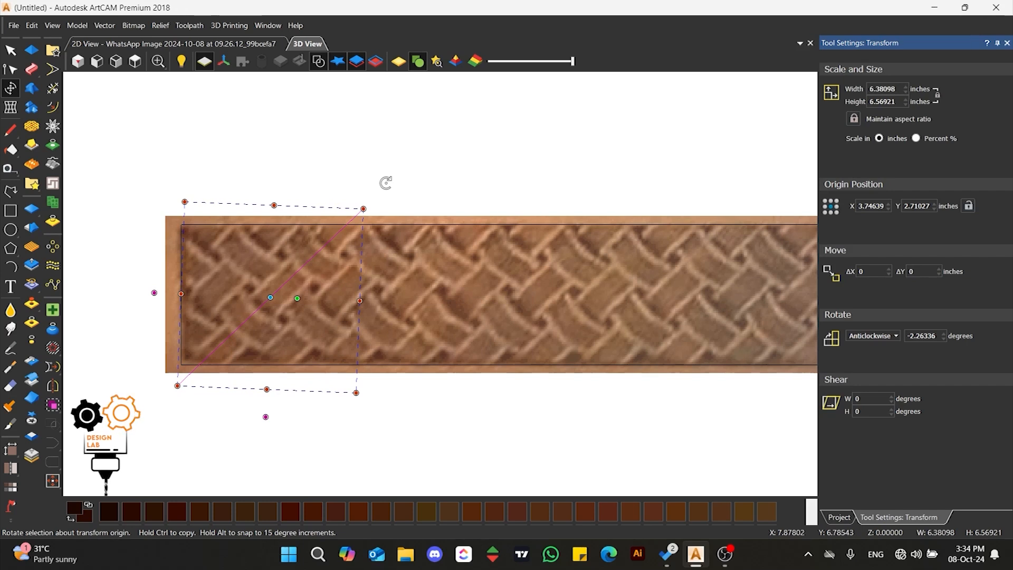
pyautogui.click(283, 294)
# Try placing a horizontal copy of the diagonal line on the next parallel strand of the weave.
pyautogui.moveTo(283, 294); pyautogui.dragTo(341, 293)
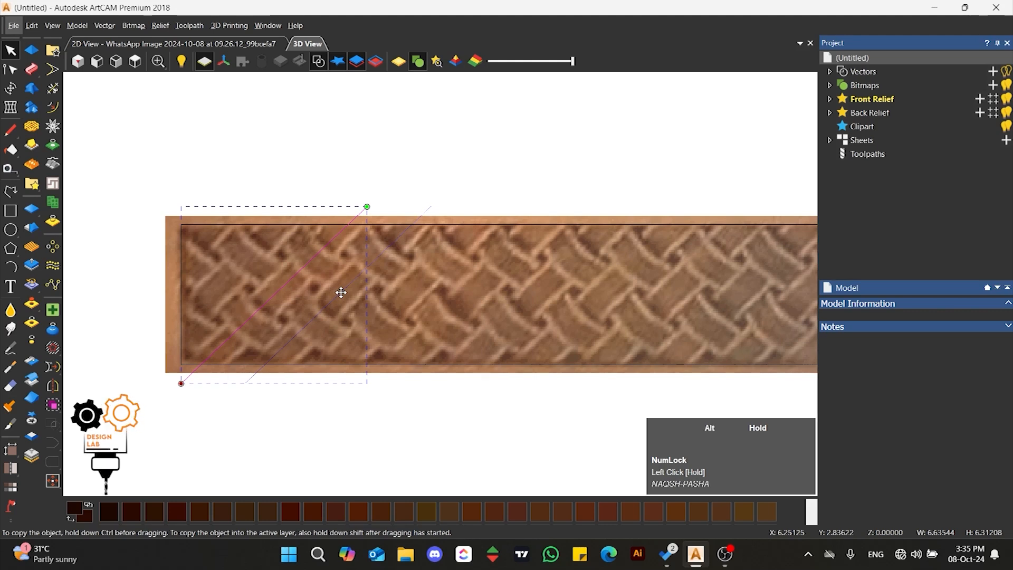
pyautogui.keyDown('alt'); pyautogui.moveTo(342, 293); pyautogui.dragTo(341, 293); pyautogui.keyUp('alt')
pyautogui.click(157, 304)
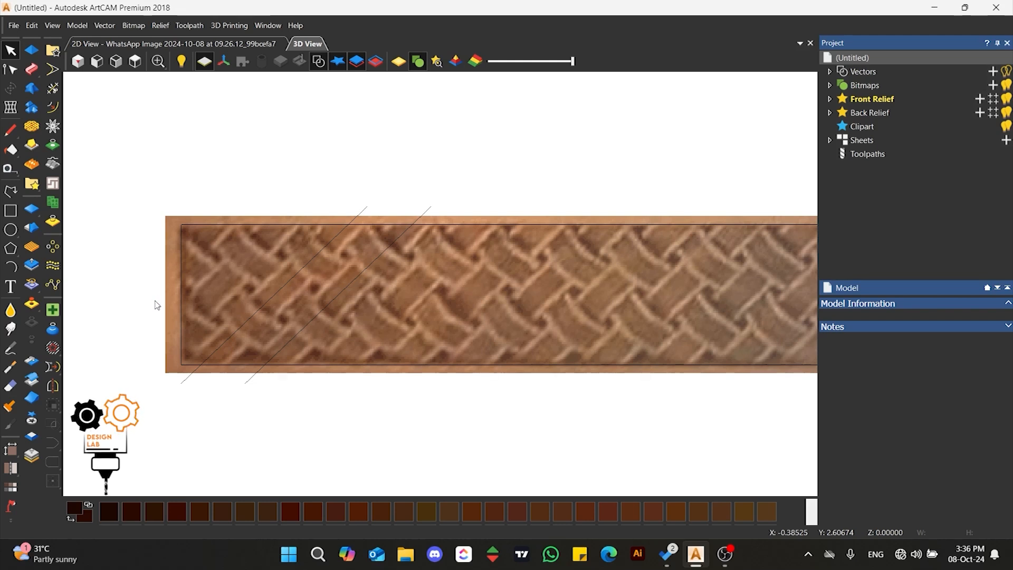
# Duplicate the diagonal line horizontally to its right, aligned with the next parallel strand of the weave.
pyautogui.click(259, 308)
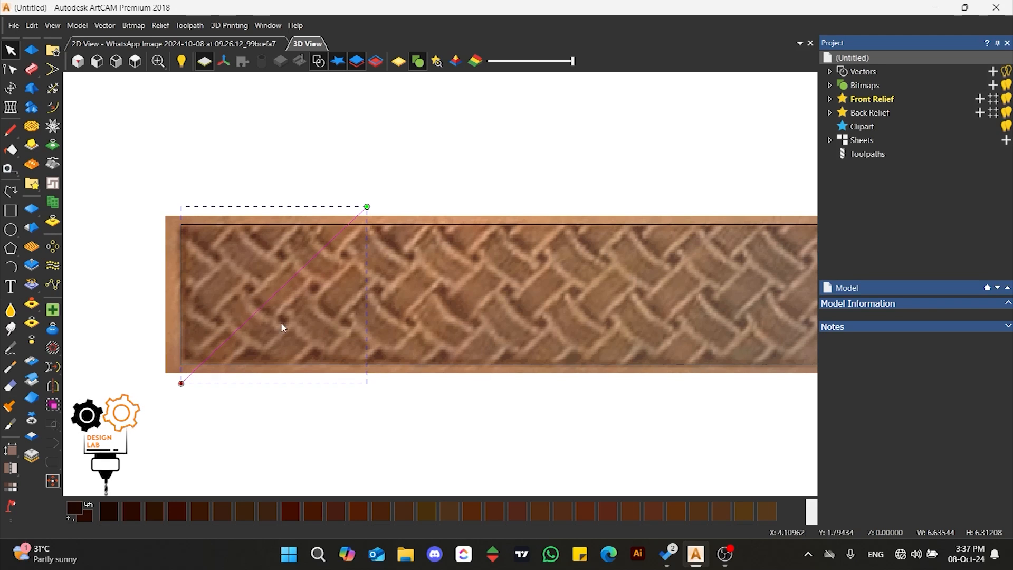
pyautogui.moveTo(267, 304); pyautogui.dragTo(331, 311)
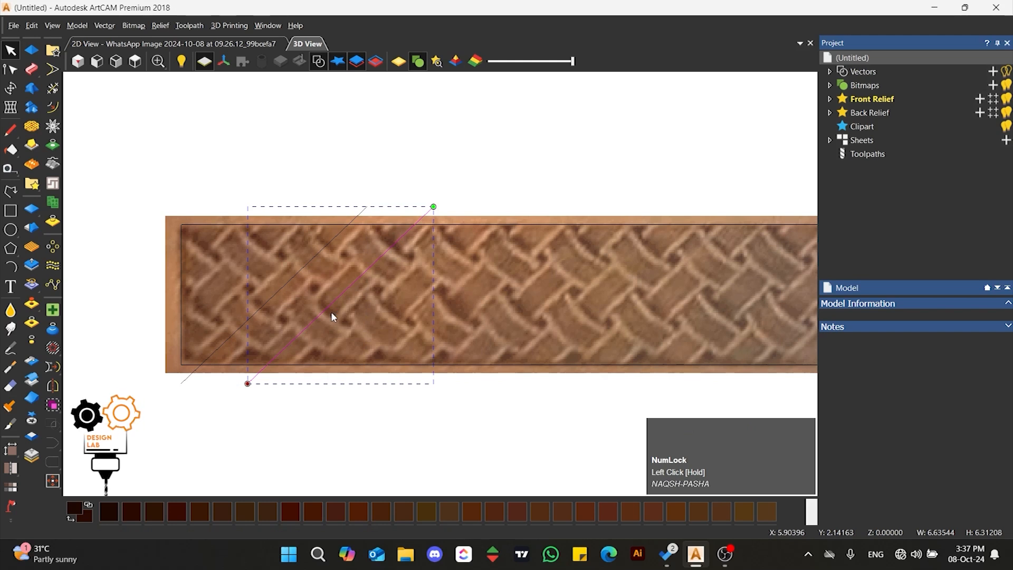
pyautogui.click(351, 338)
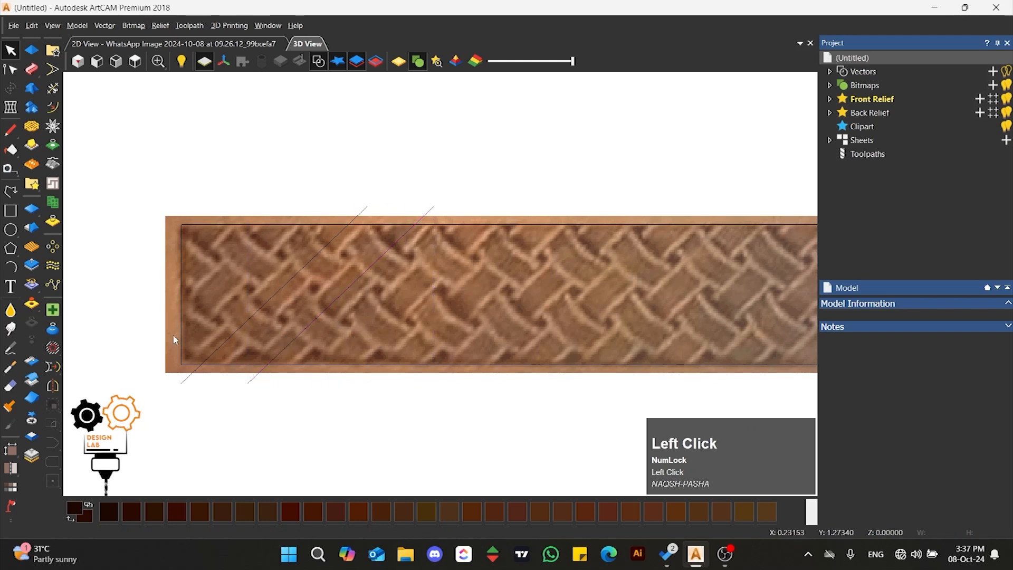
# Open Block and Rotate Copy and measure the horizontal distance between the upper ends of the two diagonal lines.
pyautogui.click(53, 247)
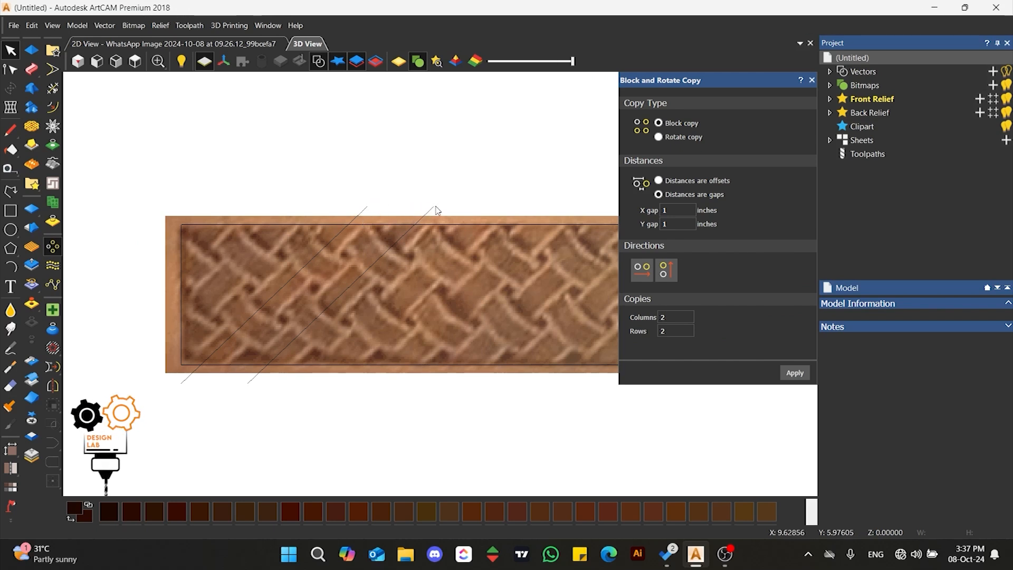
pyautogui.click(355, 297)
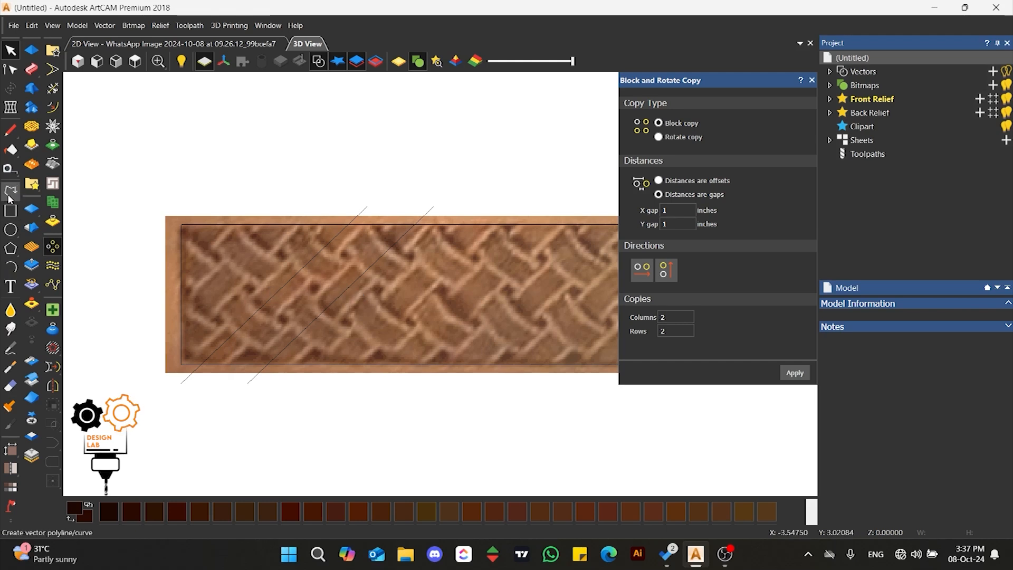
pyautogui.click(8, 167)
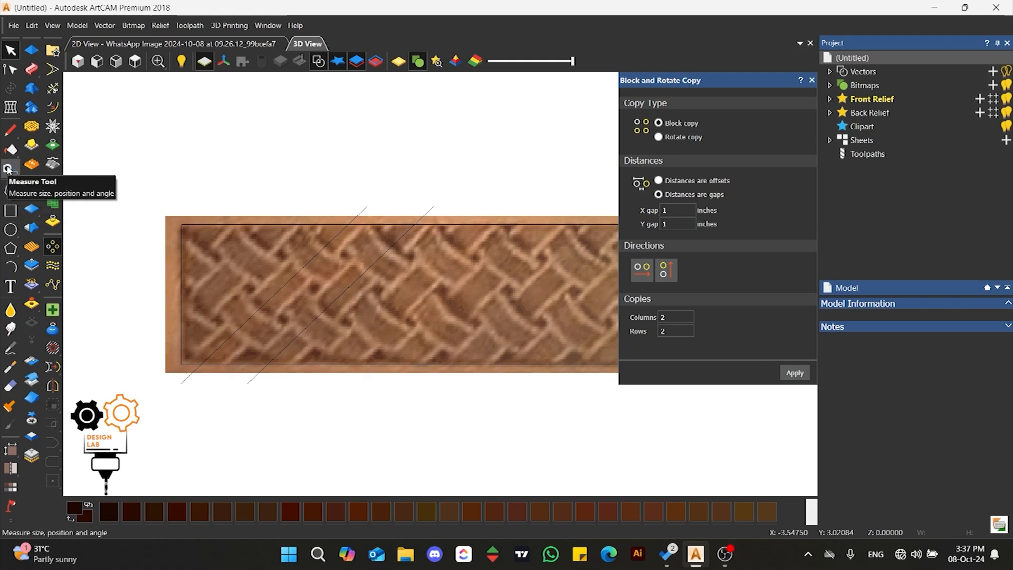
pyautogui.click(8, 168)
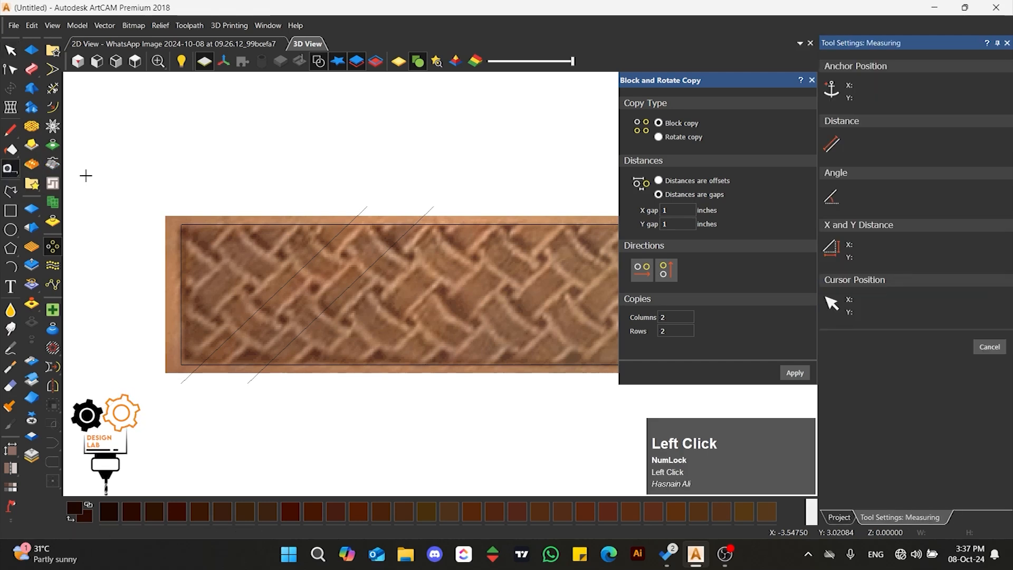
pyautogui.click(367, 206)
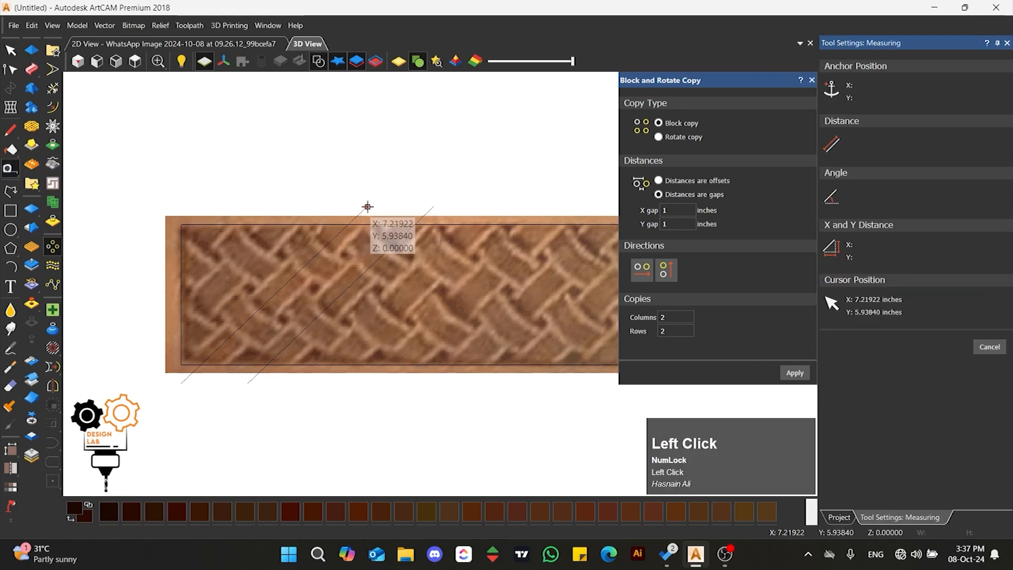
pyautogui.click(433, 207)
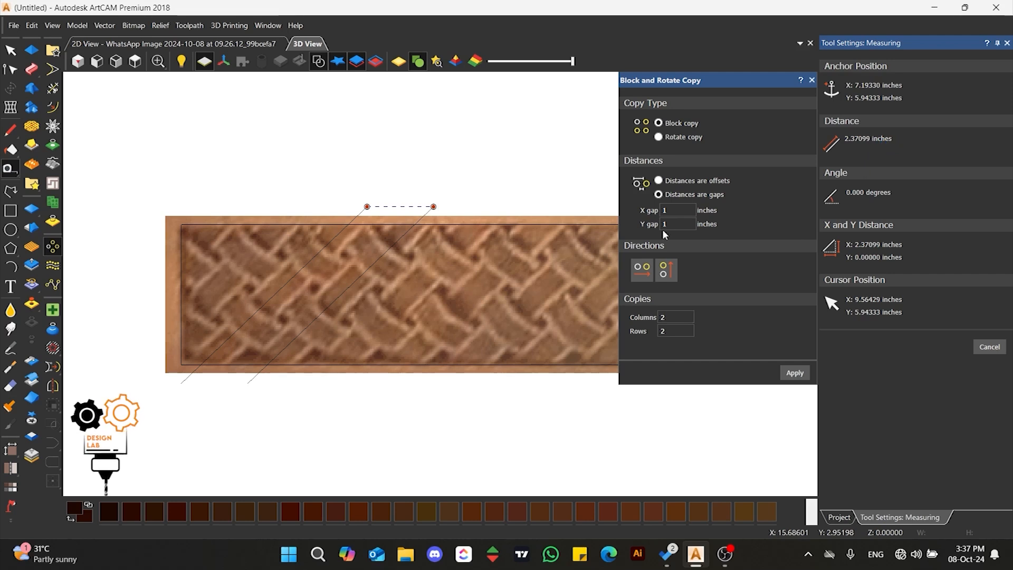
# Configure a block copy of the second diagonal line with distances as offsets, 2.37 inches in X, and one row.
pyautogui.moveTo(668, 210); pyautogui.dragTo(653, 212)
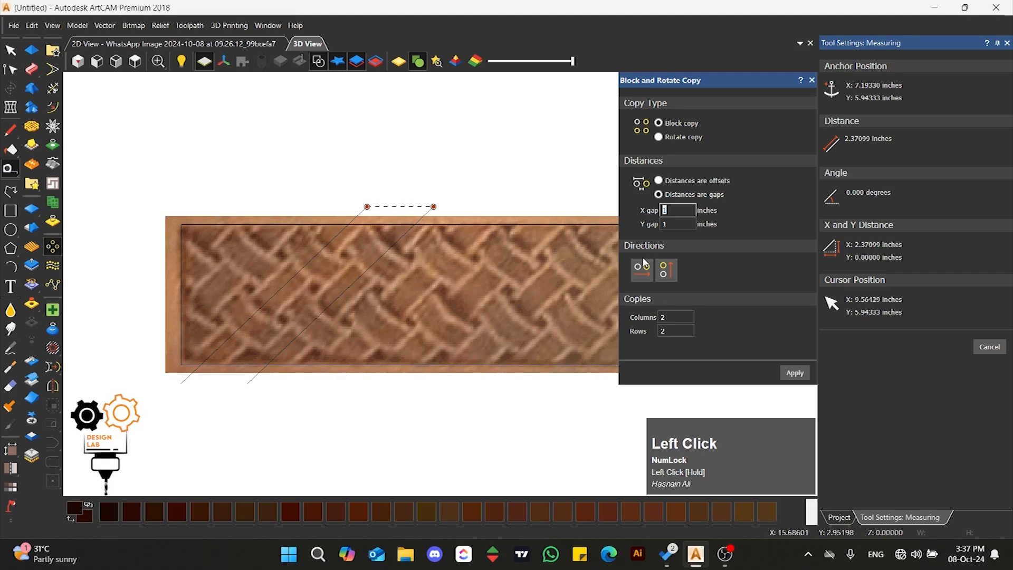
pyautogui.write('2.37')
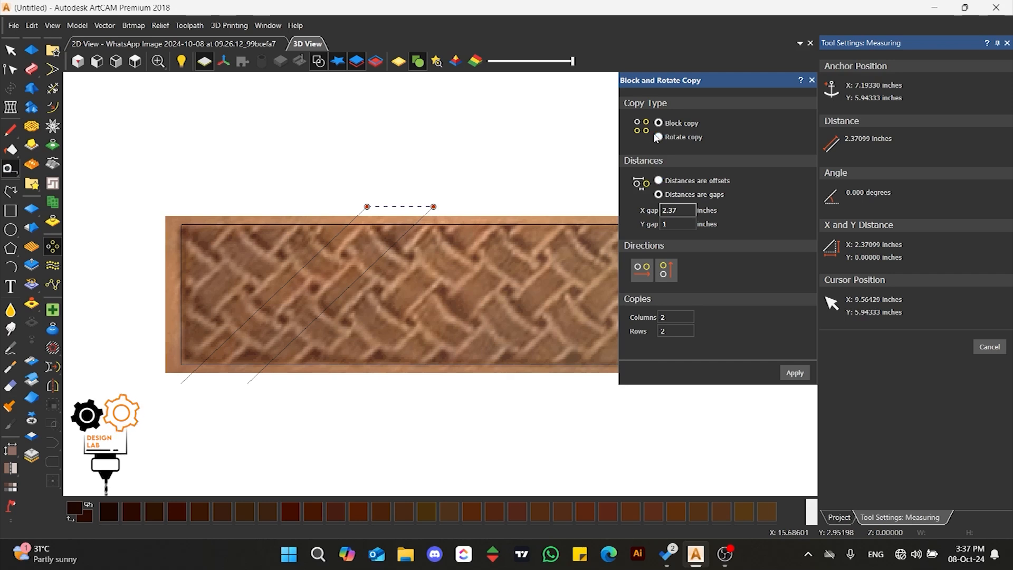
pyautogui.click(10, 50)
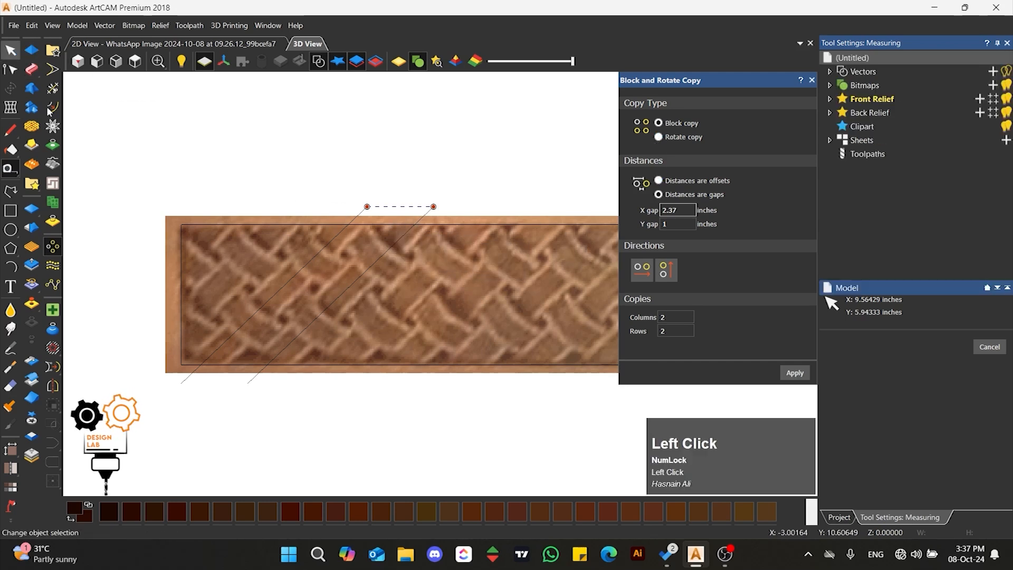
pyautogui.click(360, 267)
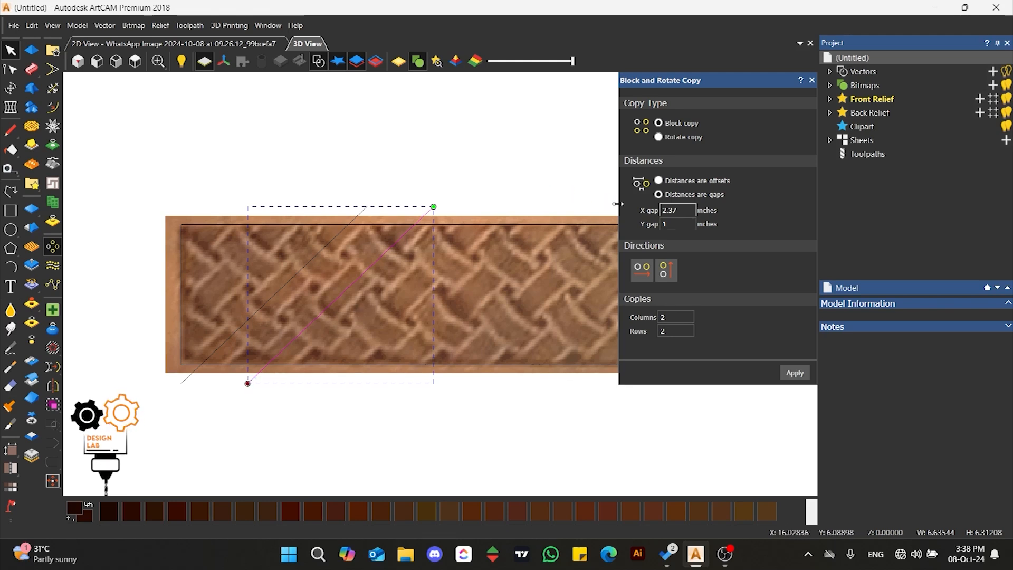
pyautogui.click(658, 181)
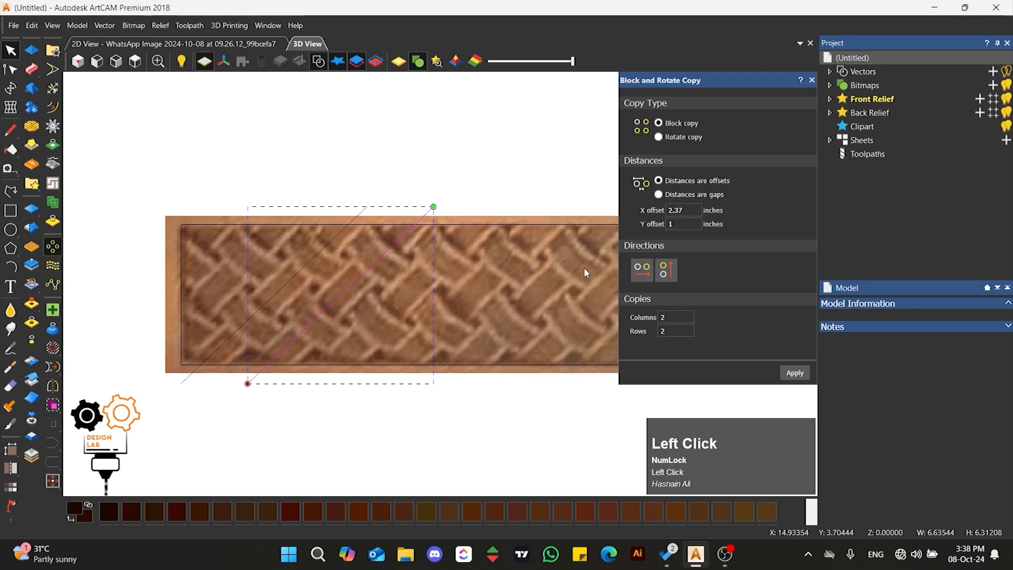
pyautogui.click(672, 333)
pyautogui.moveTo(672, 335); pyautogui.dragTo(615, 334)
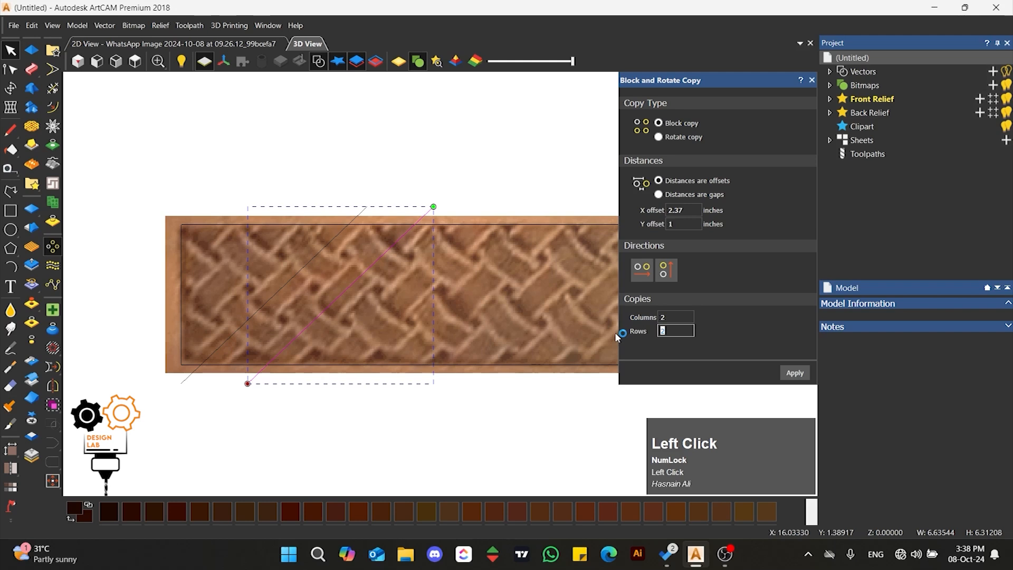
pyautogui.write('1')
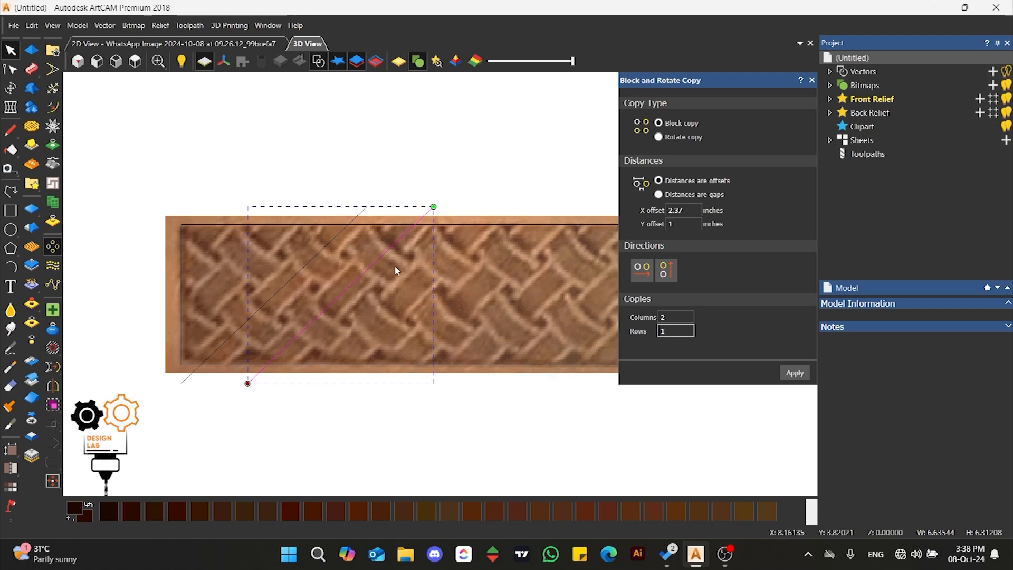
# Try a two-column copy of the line with 2.37 inches as an offset, then as a gap, undoing each.
pyautogui.click(795, 372)
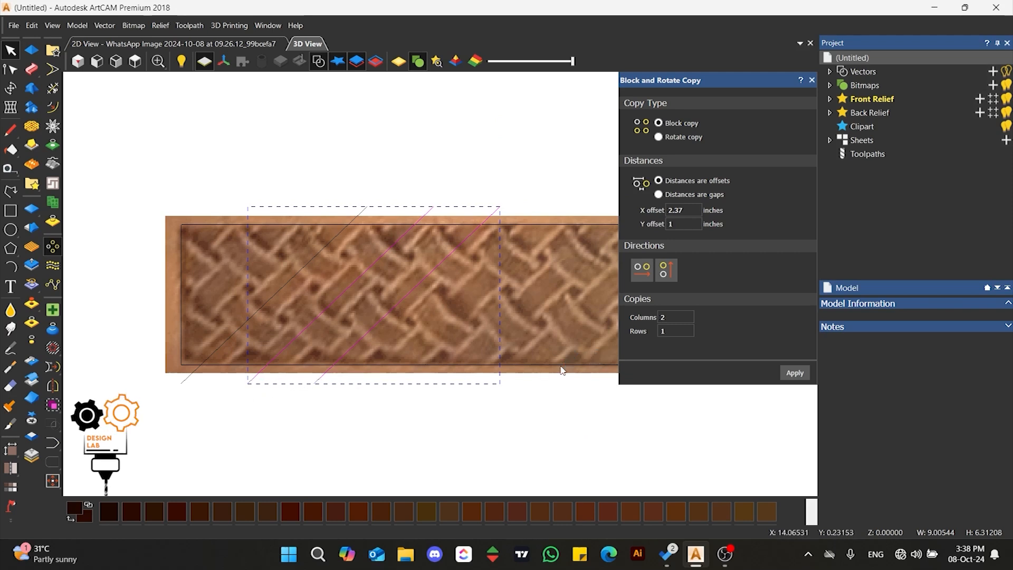
pyautogui.hotkey('ctrl', 'z')
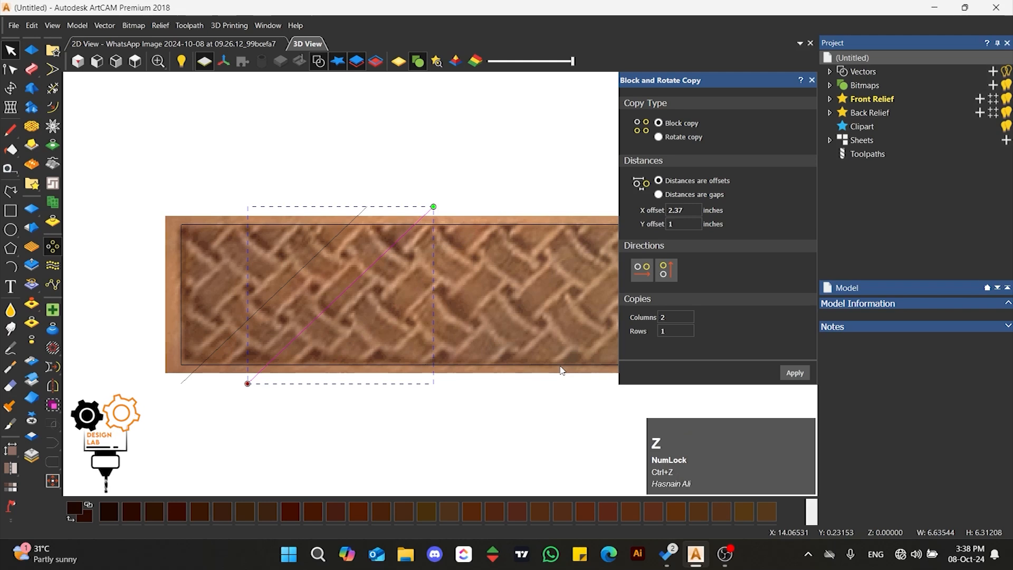
pyautogui.click(659, 194)
pyautogui.click(801, 373)
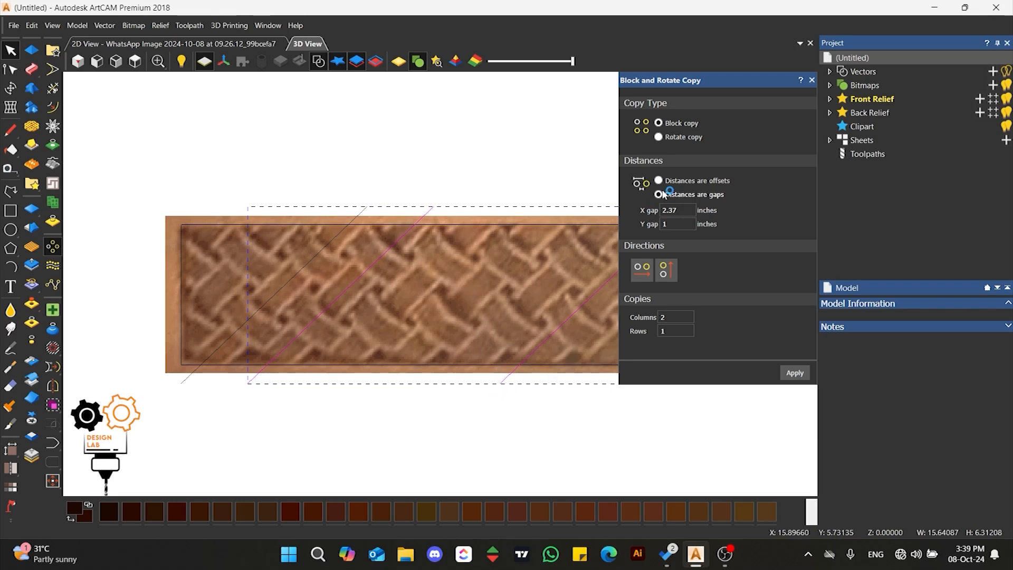
pyautogui.hotkey('ctrl', 'z')
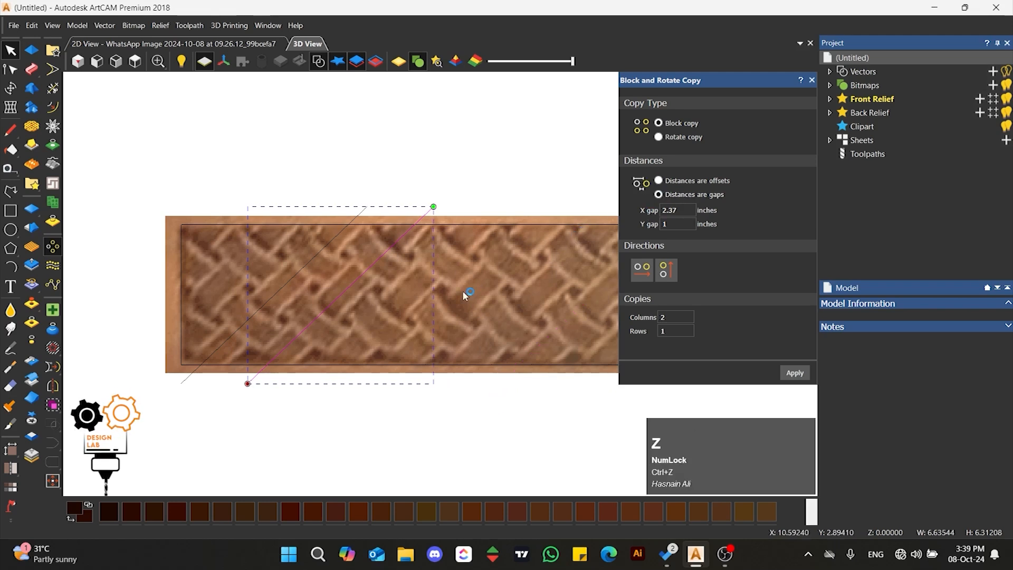
# Block-copy the second diagonal line rightward along the panel in 10 columns, using 2.37 inches as the X offset.
pyautogui.scroll(-5, 136, 384)
pyautogui.scroll(2, 616, 282)
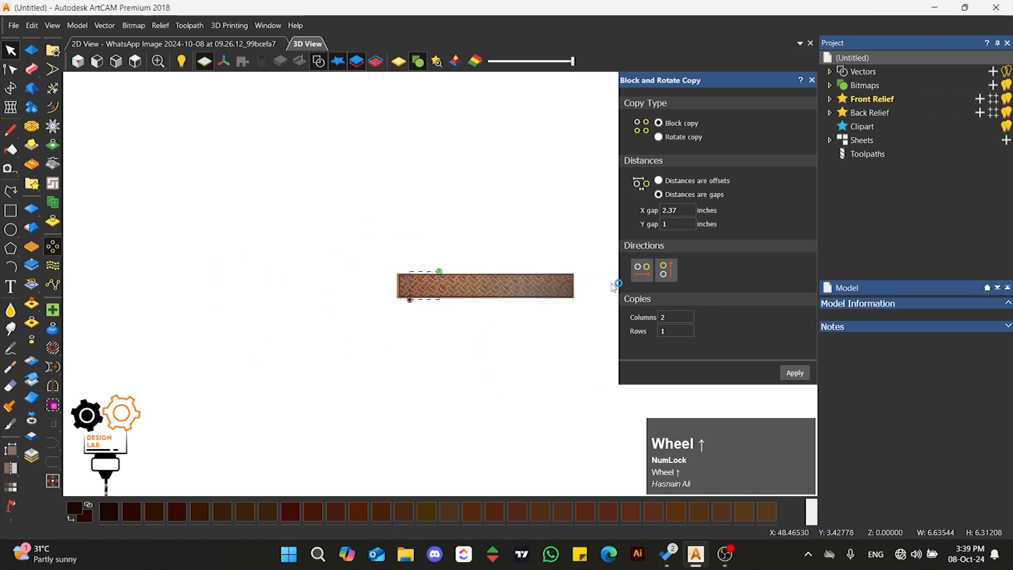
pyautogui.scroll(1, 474, 274)
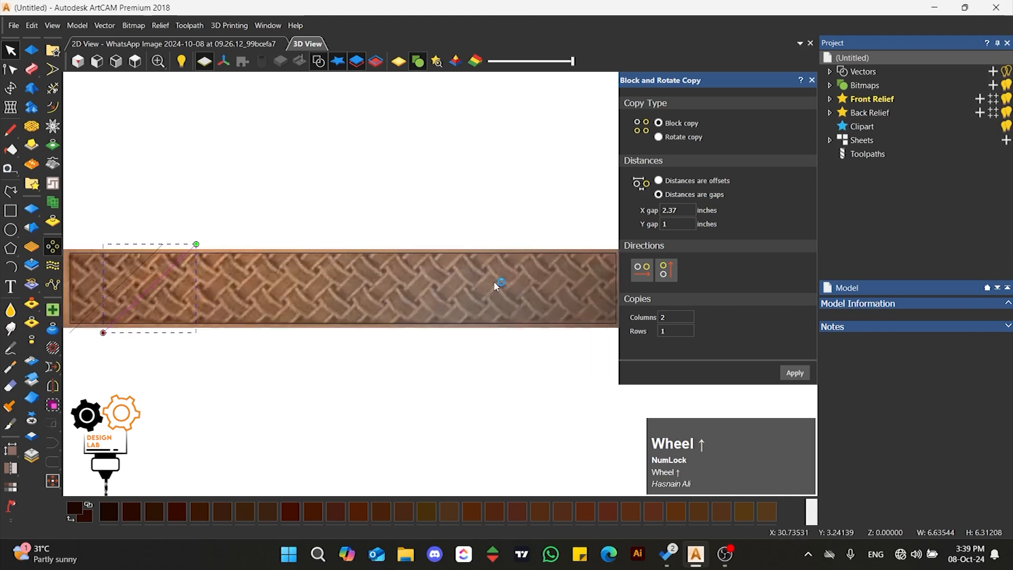
pyautogui.scroll(1, 493, 280)
pyautogui.scroll(-1, 483, 283)
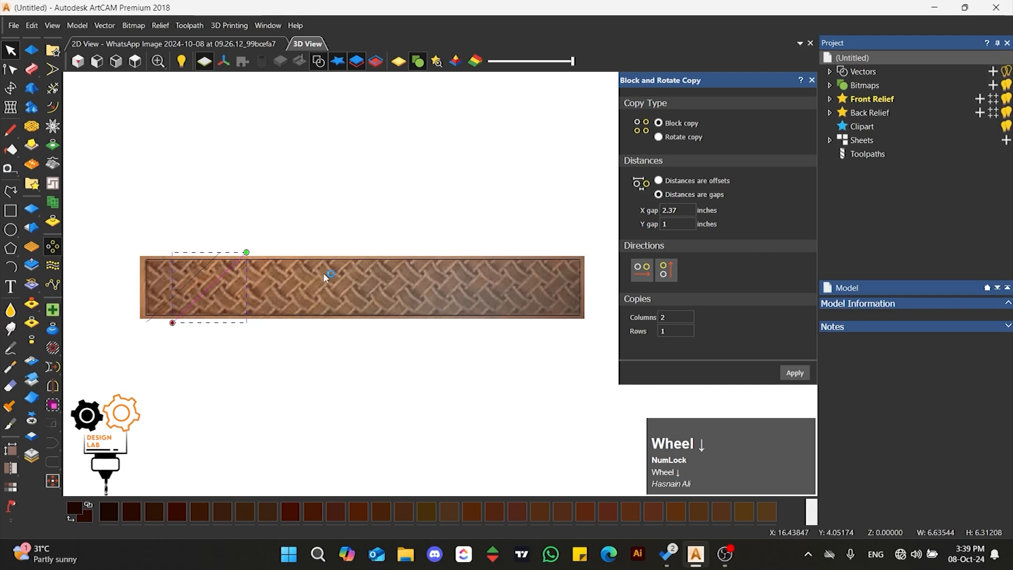
pyautogui.click(638, 319)
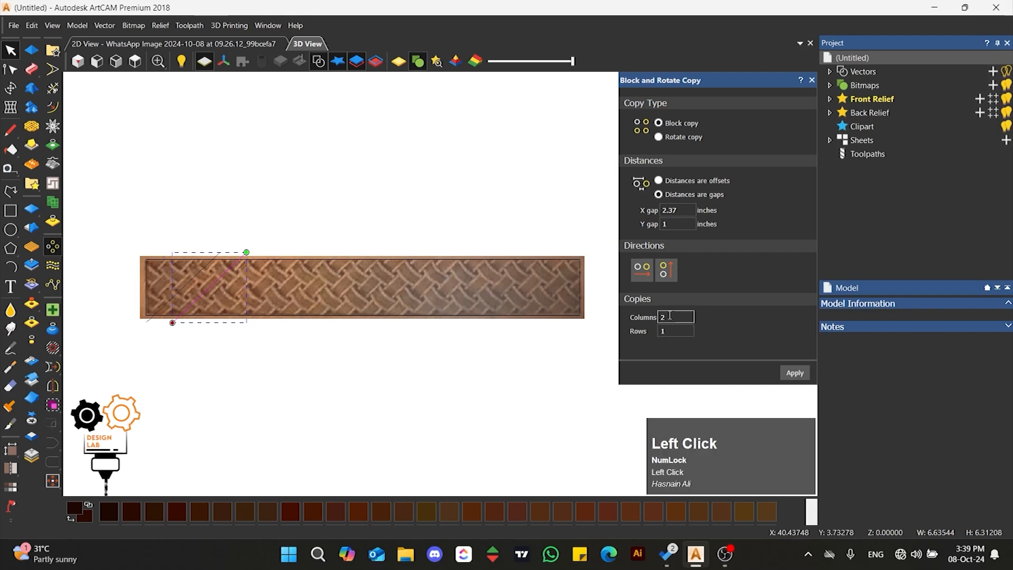
pyautogui.write('10')
pyautogui.click(659, 180)
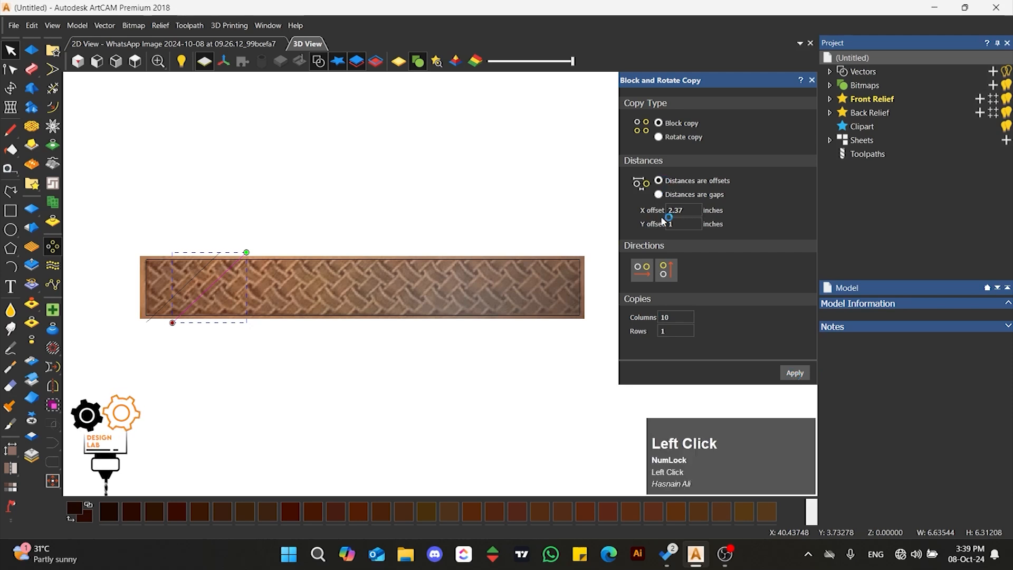
pyautogui.click(795, 373)
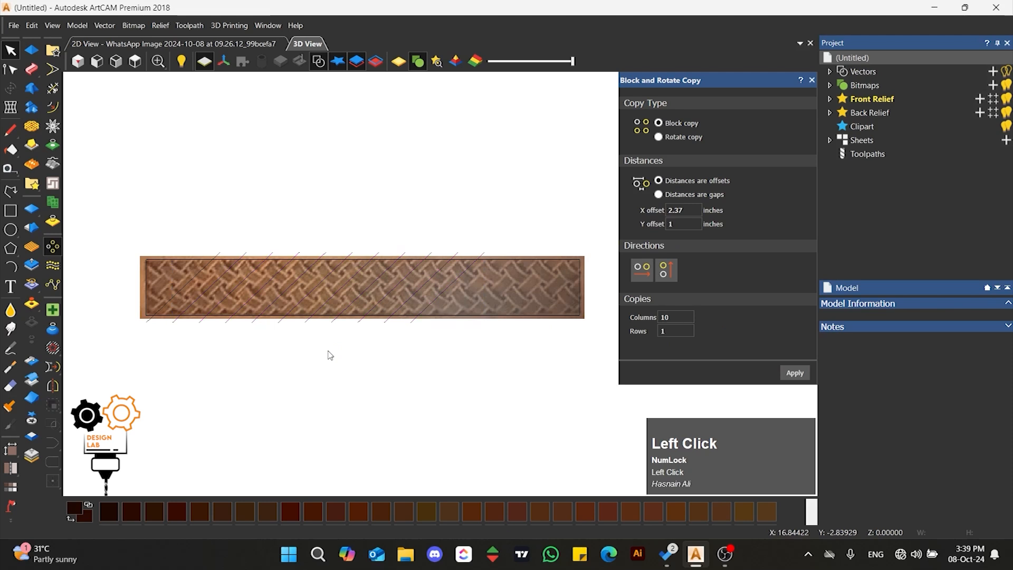
# Continue the pattern to the panel's right end by block-copying the last diagonal line in 5 columns.
pyautogui.scroll(2, 244, 283)
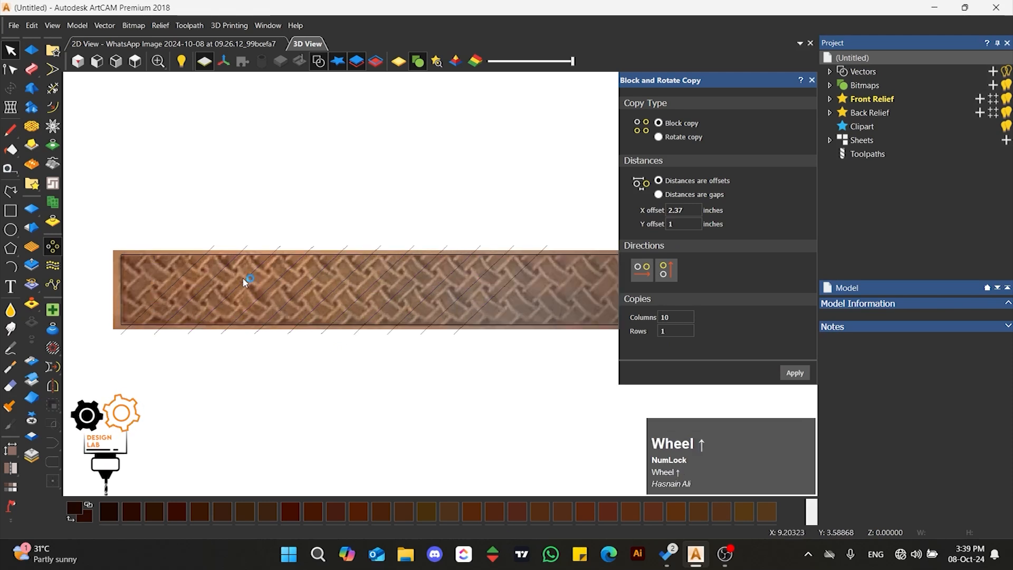
pyautogui.scroll(-2, 245, 283)
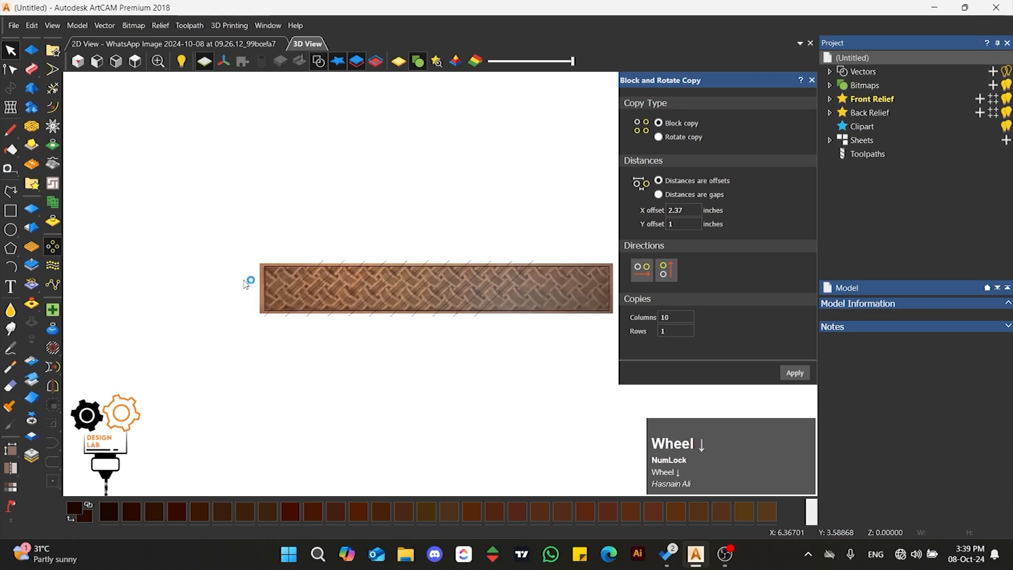
pyautogui.scroll(2, 569, 280)
pyautogui.scroll(-2, 570, 279)
pyautogui.scroll(2, 566, 296)
pyautogui.click(389, 283)
pyautogui.click(672, 317)
pyautogui.write('5')
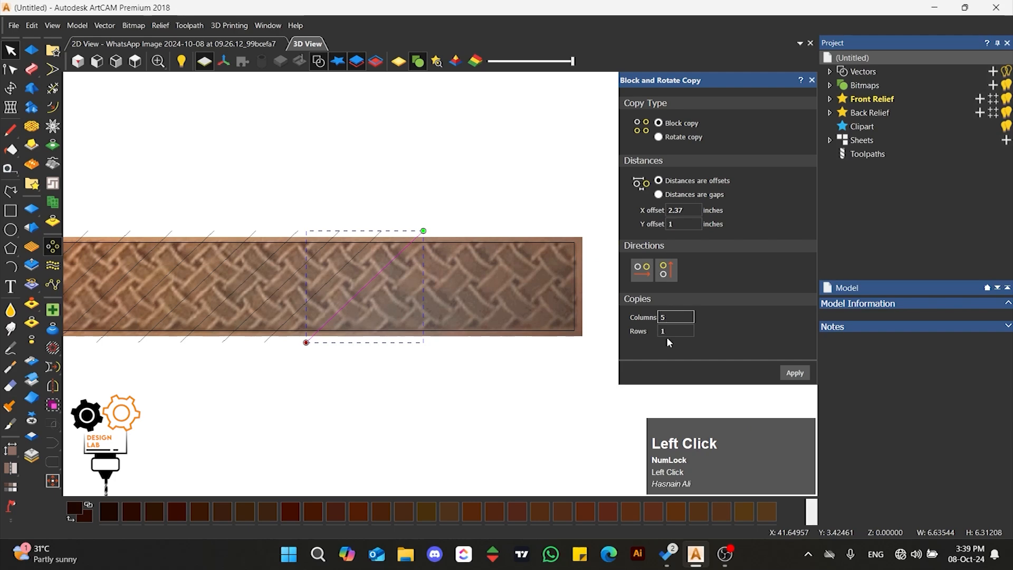
pyautogui.click(794, 373)
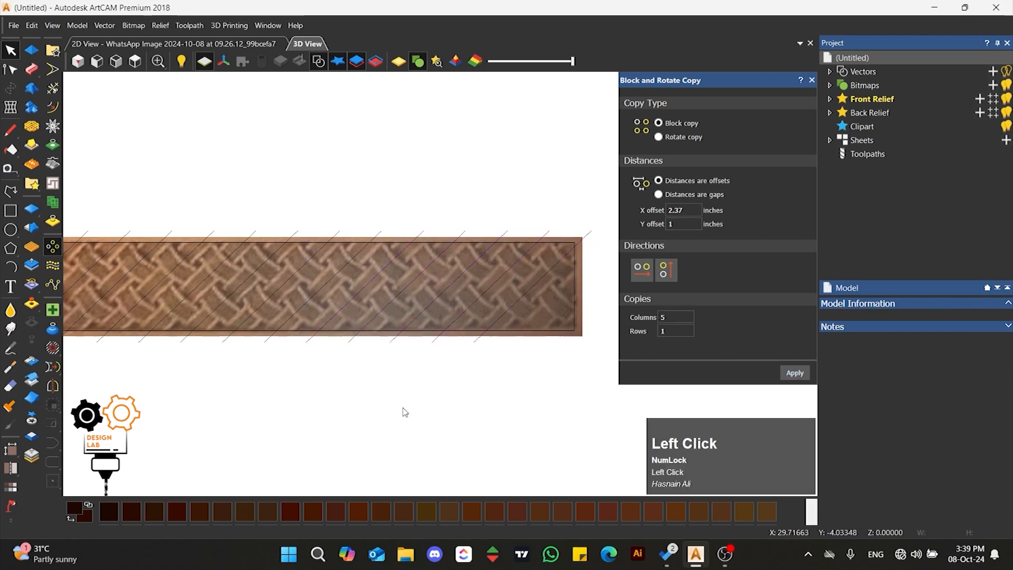
# Block-copy the leftmost diagonal line in 3 columns with the horizontal direction reversed, covering the panel's left end.
pyautogui.scroll(-2, 427, 312)
pyautogui.scroll(5, 305, 274)
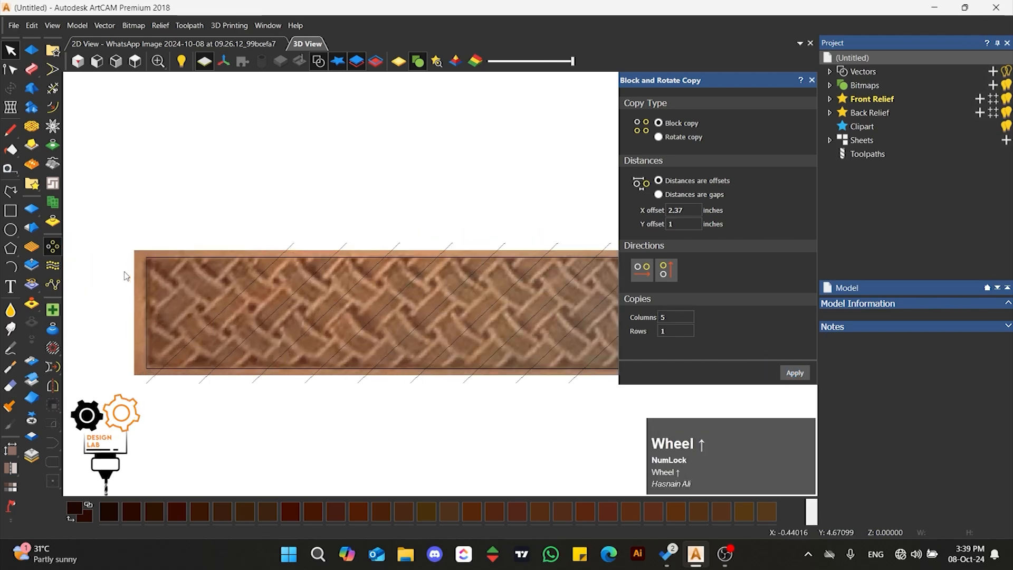
pyautogui.click(240, 294)
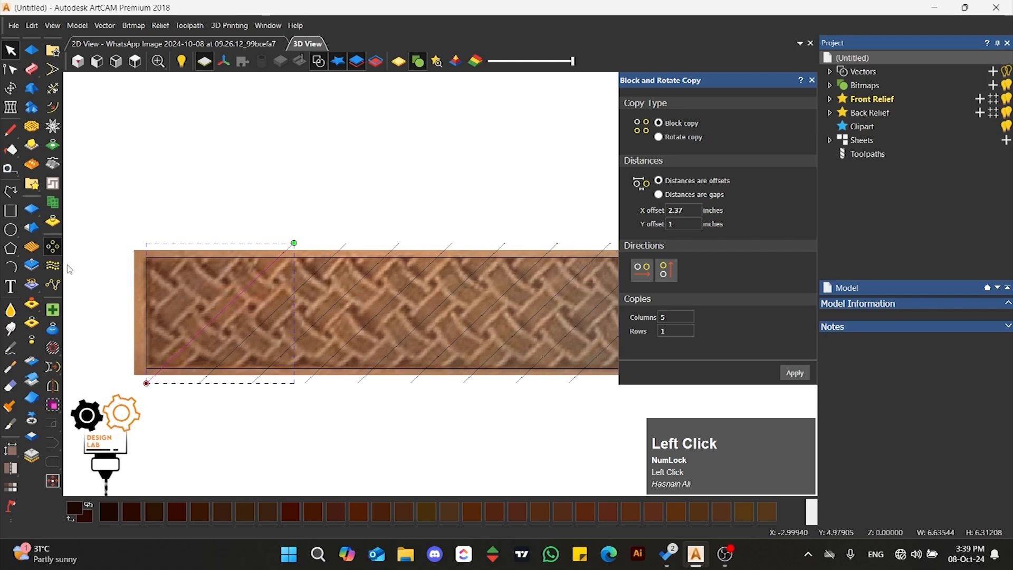
pyautogui.click(666, 316)
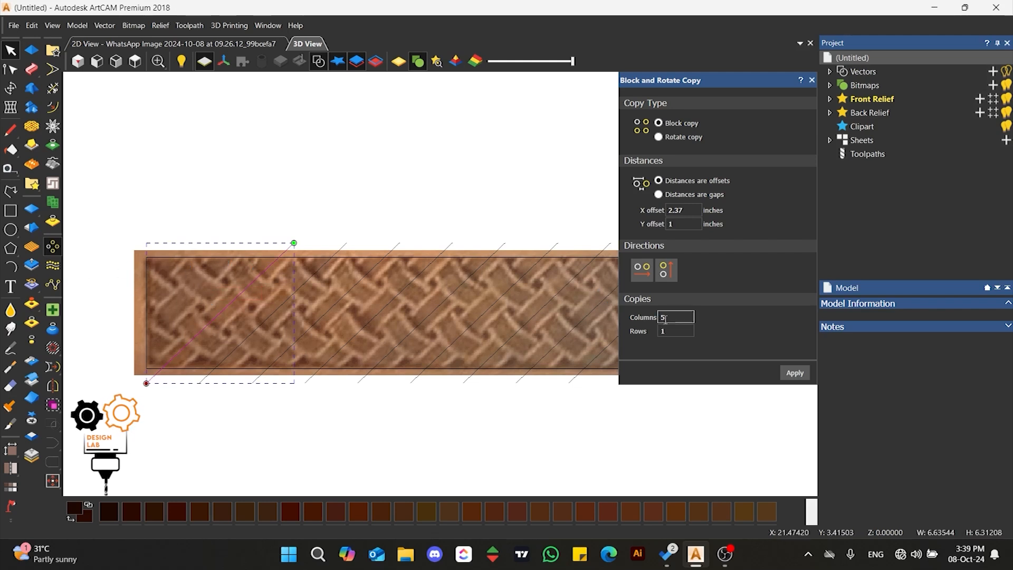
pyautogui.write('3')
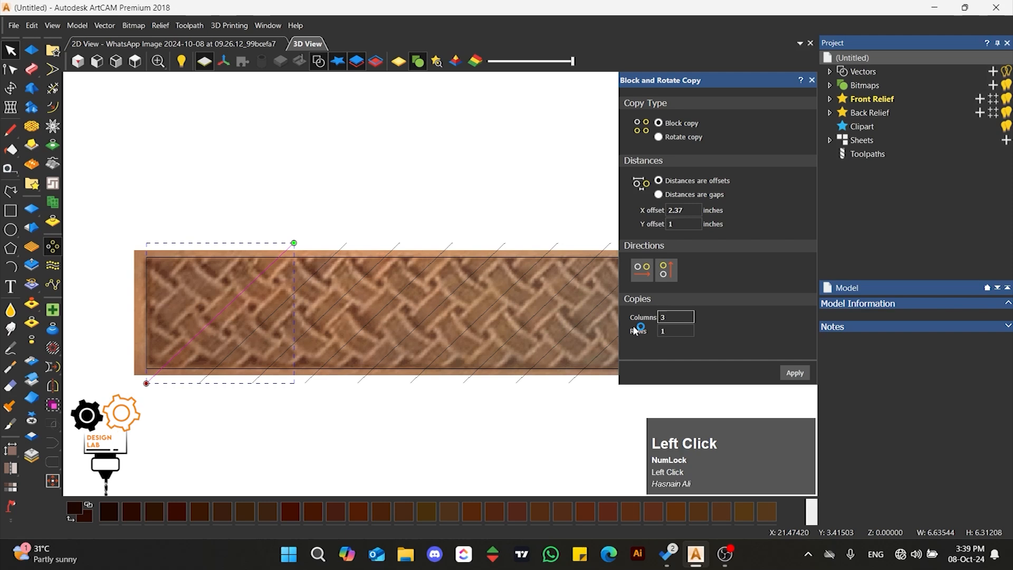
pyautogui.click(644, 272)
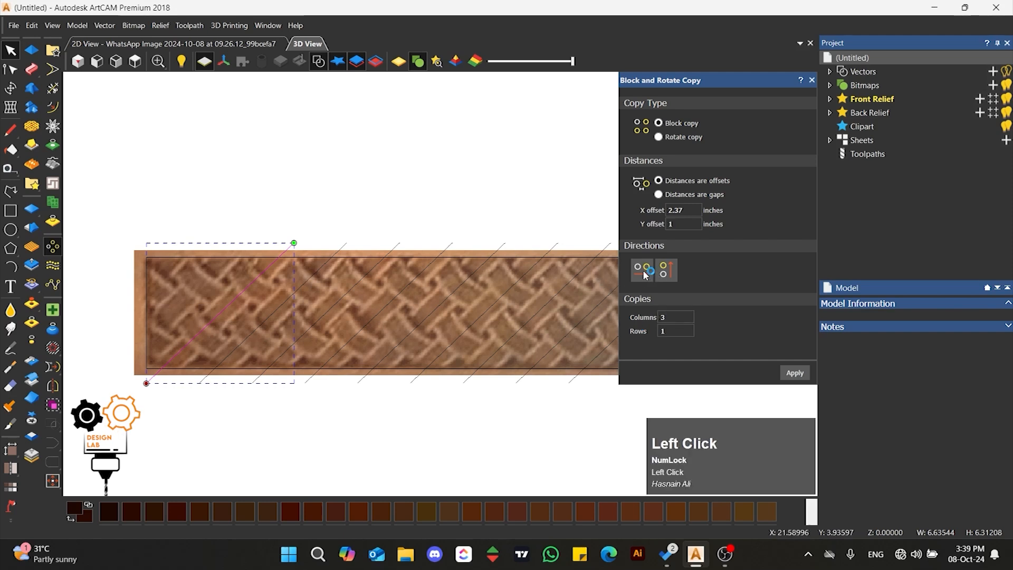
pyautogui.click(795, 373)
pyautogui.click(291, 305)
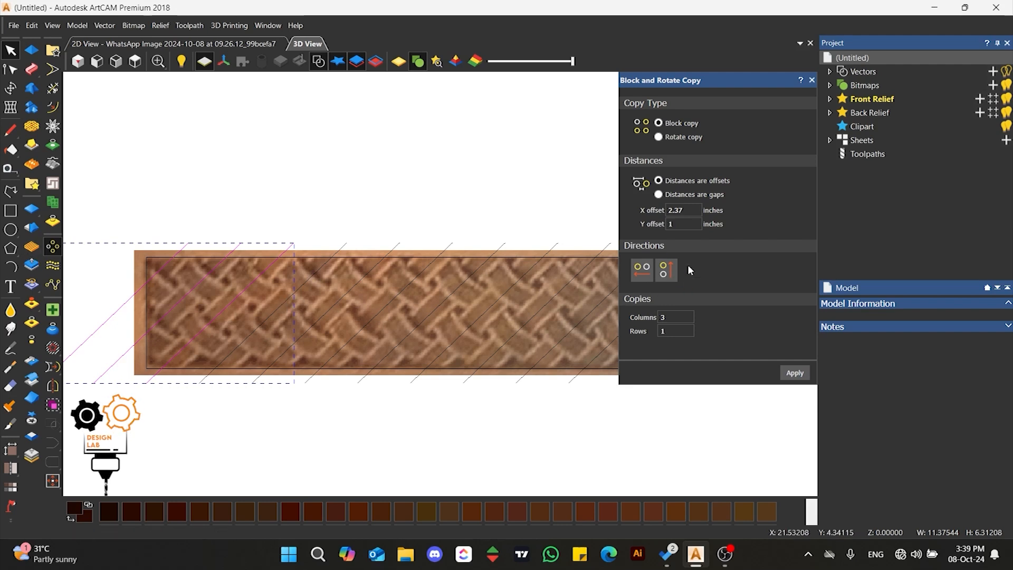
# Block-copy the panel's last diagonal line rightward in 2 columns, restoring the normal horizontal direction and keeping the 2.37-inch X offset.
pyautogui.scroll(-3, 263, 303)
pyautogui.scroll(2, 589, 293)
pyautogui.scroll(3, 587, 289)
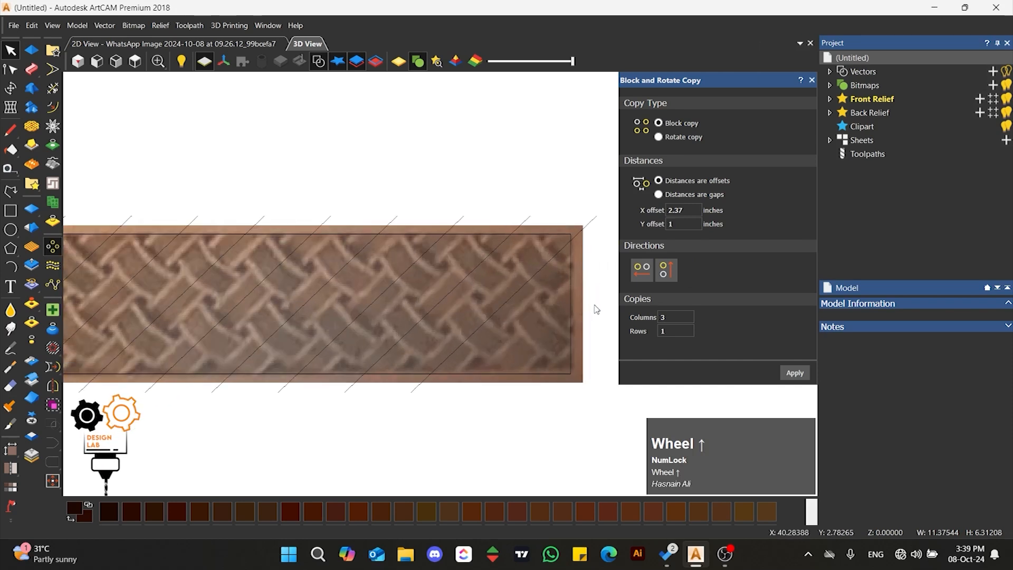
pyautogui.scroll(1, 594, 308)
pyautogui.click(448, 328)
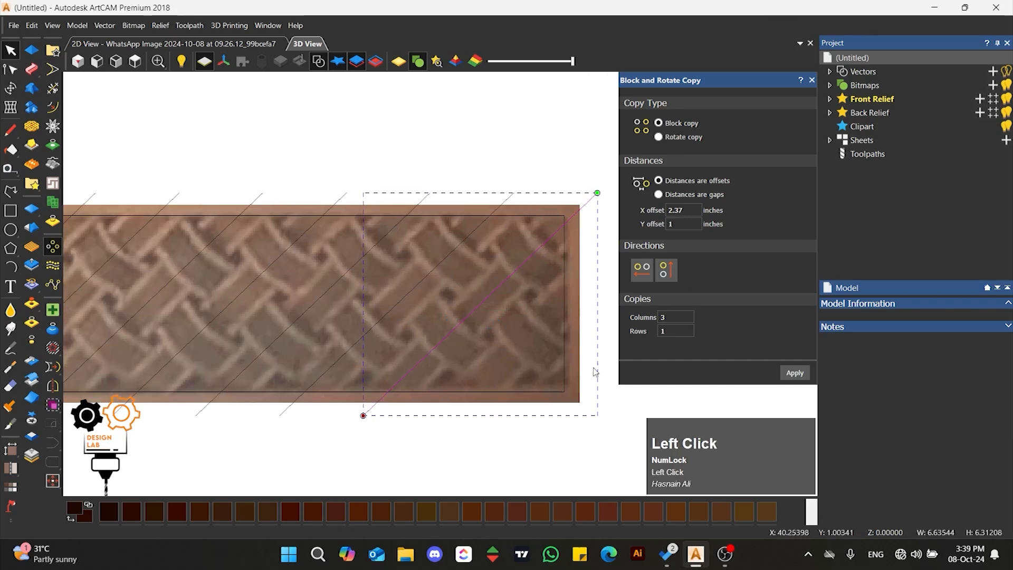
pyautogui.click(668, 317)
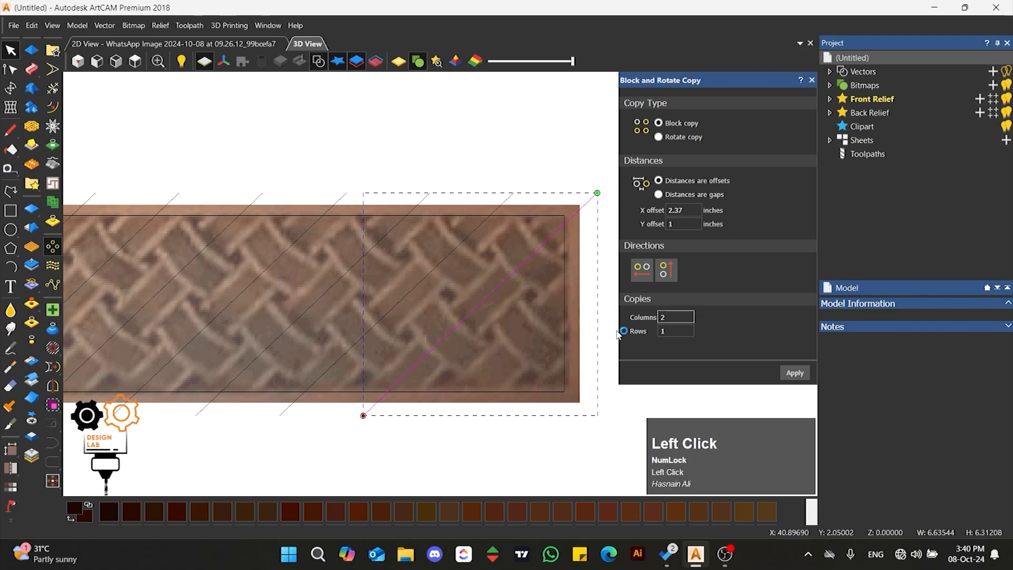
pyautogui.click(643, 272)
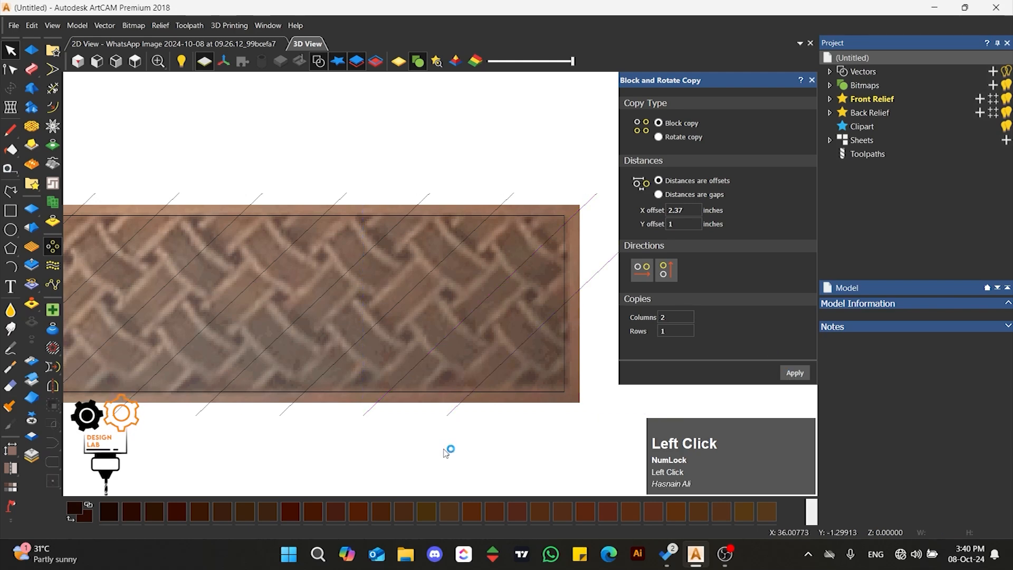
pyautogui.scroll(2, 576, 360)
pyautogui.moveTo(525, 130); pyautogui.dragTo(501, 329)
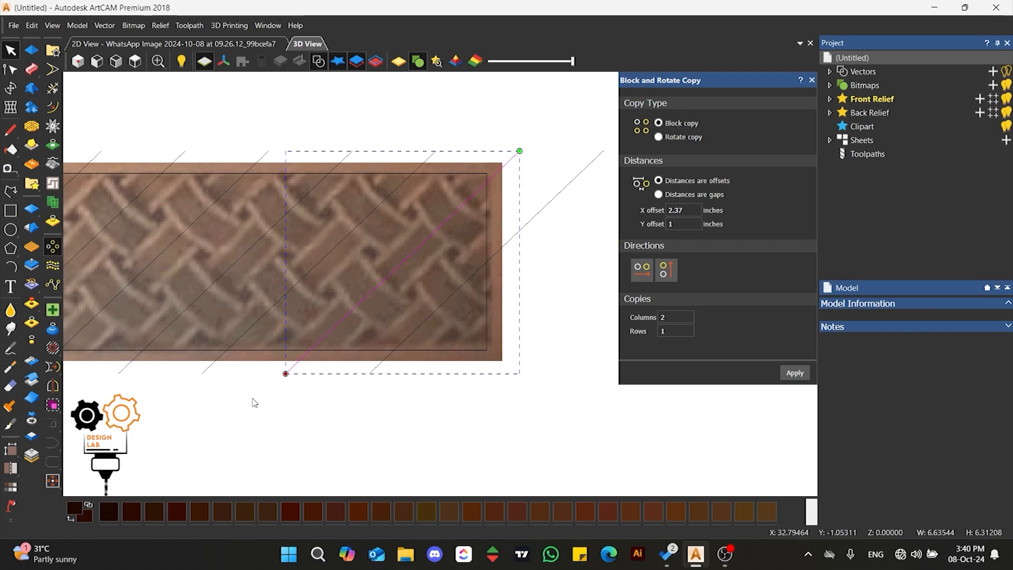
pyautogui.click(446, 413)
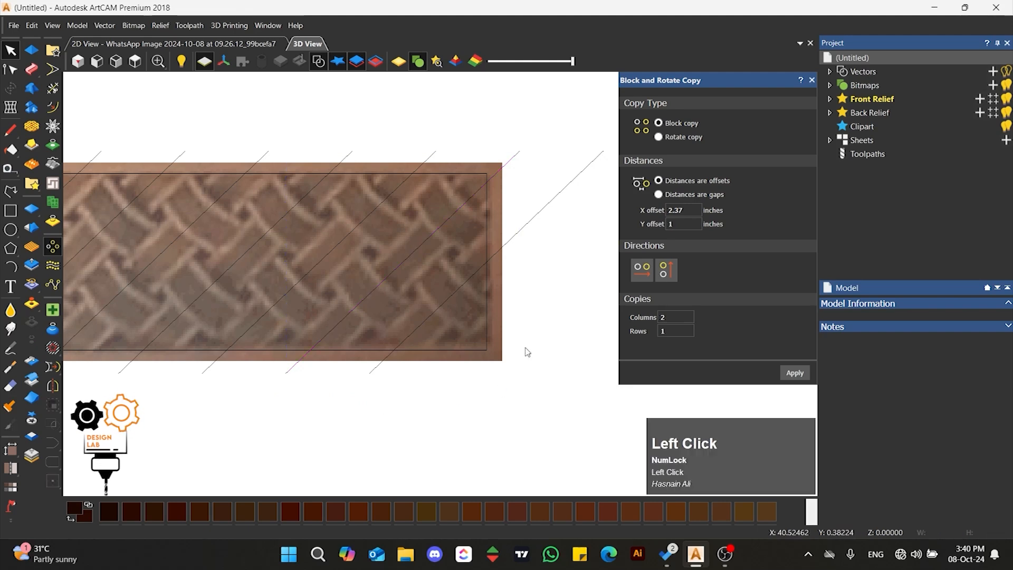
pyautogui.click(811, 80)
# Mirror all the diagonal lines horizontally about their centre, keeping the originals, to form a crossing lattice over the panel.
pyautogui.scroll(-4, 536, 290)
pyautogui.scroll(2, 226, 312)
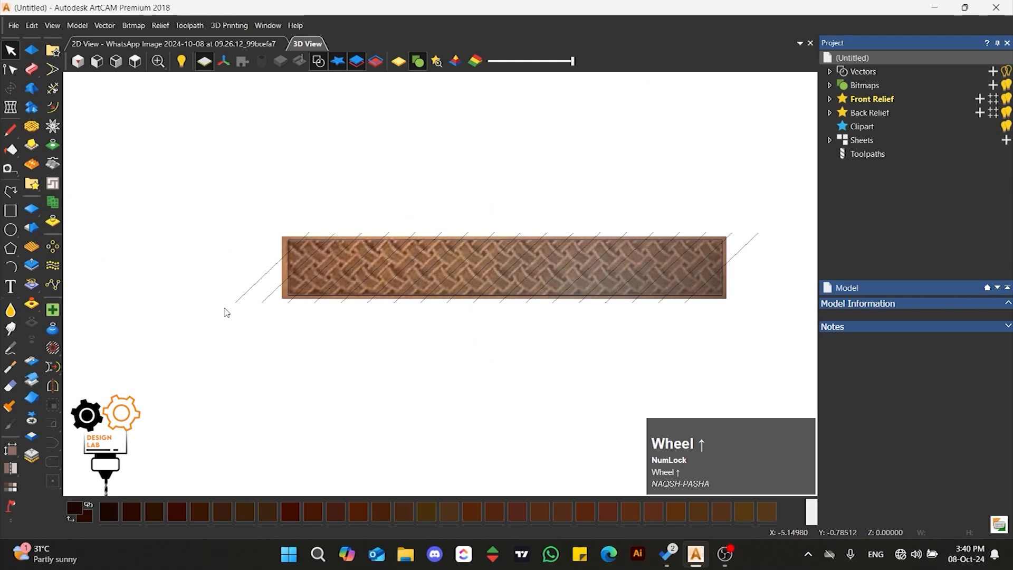
pyautogui.moveTo(771, 210)
pyautogui.mouseDown()
pyautogui.moveTo(240, 235)
pyautogui.moveTo(249, 234)
pyautogui.mouseUp()
pyautogui.click(53, 385)
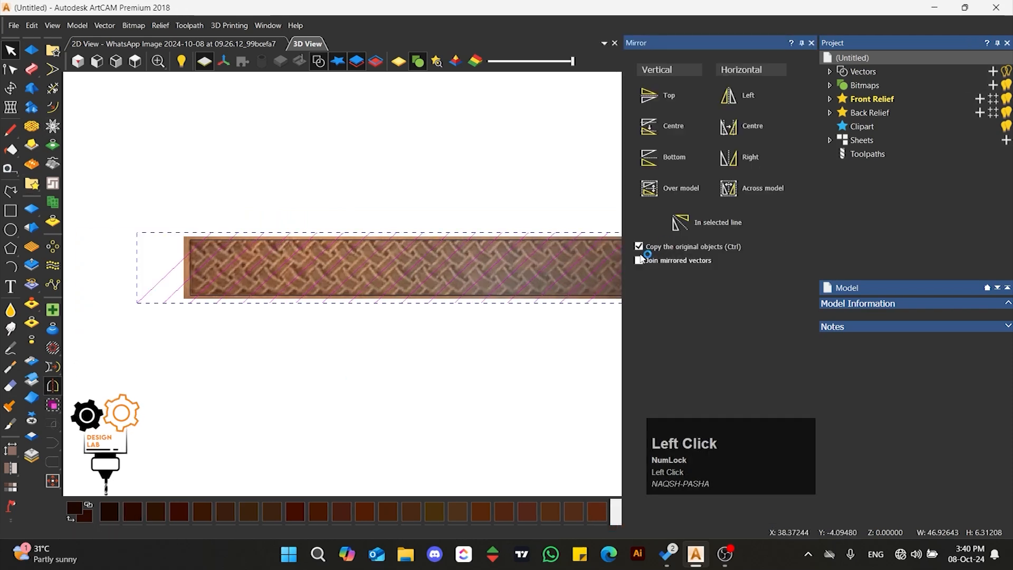
pyautogui.click(739, 134)
pyautogui.click(740, 134)
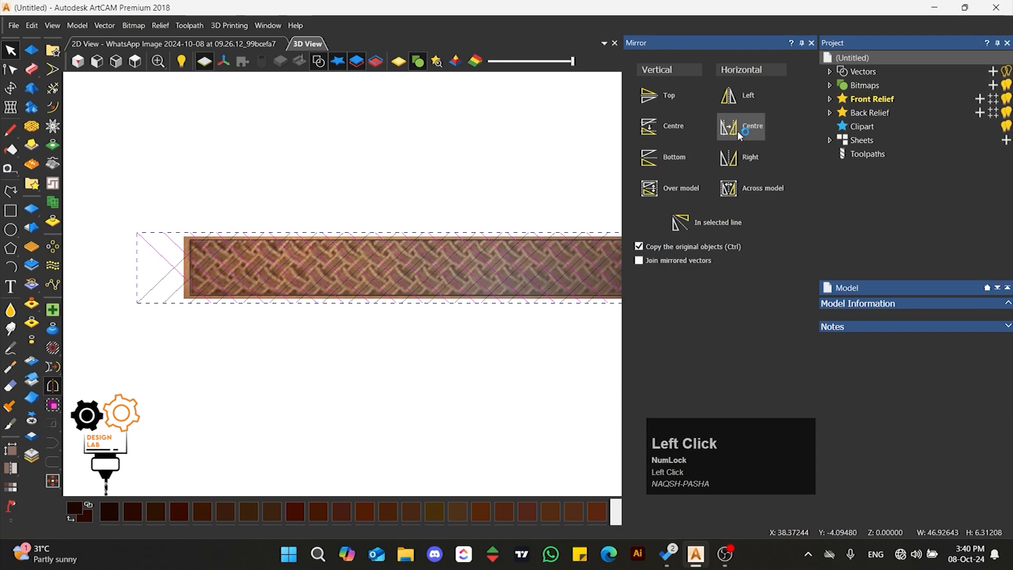
pyautogui.click(811, 42)
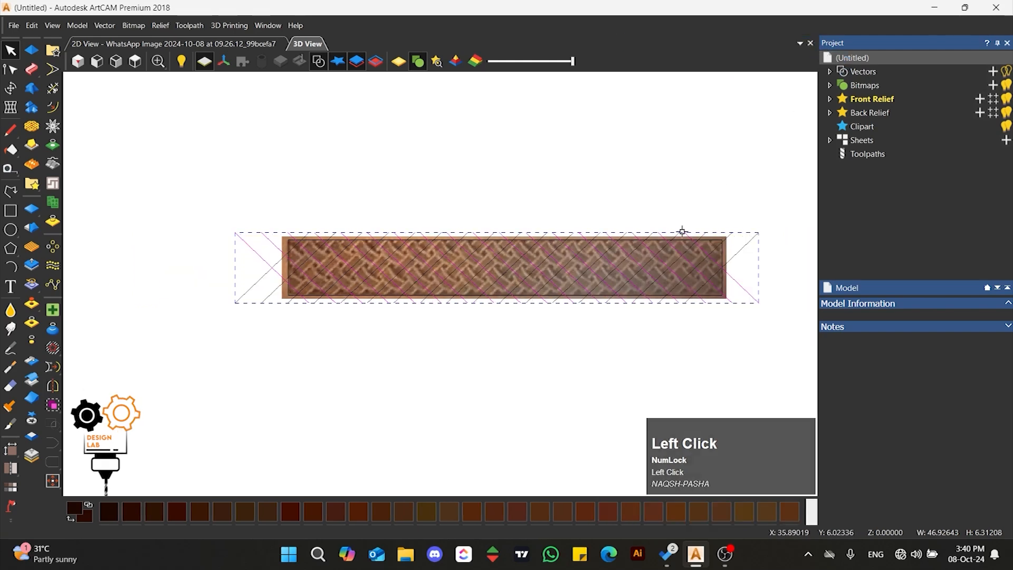
pyautogui.scroll(3, 626, 269)
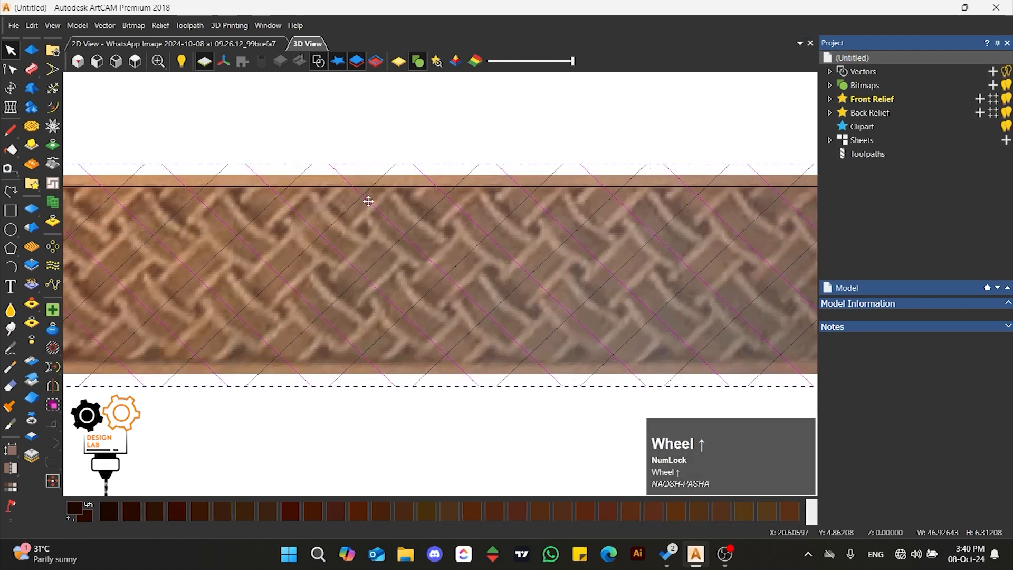
pyautogui.scroll(-3, 493, 283)
pyautogui.scroll(3, 175, 271)
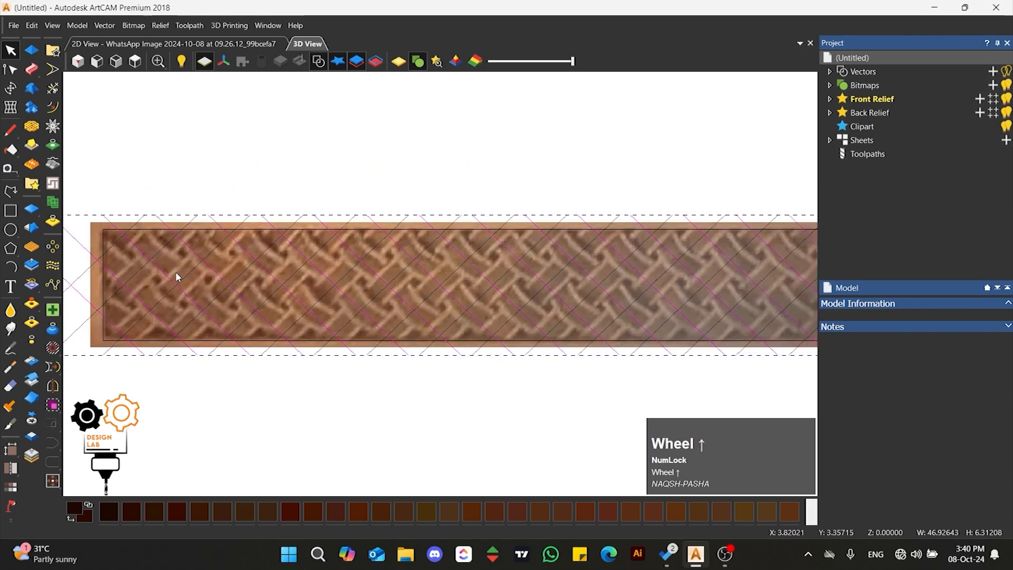
pyautogui.scroll(-2, 309, 277)
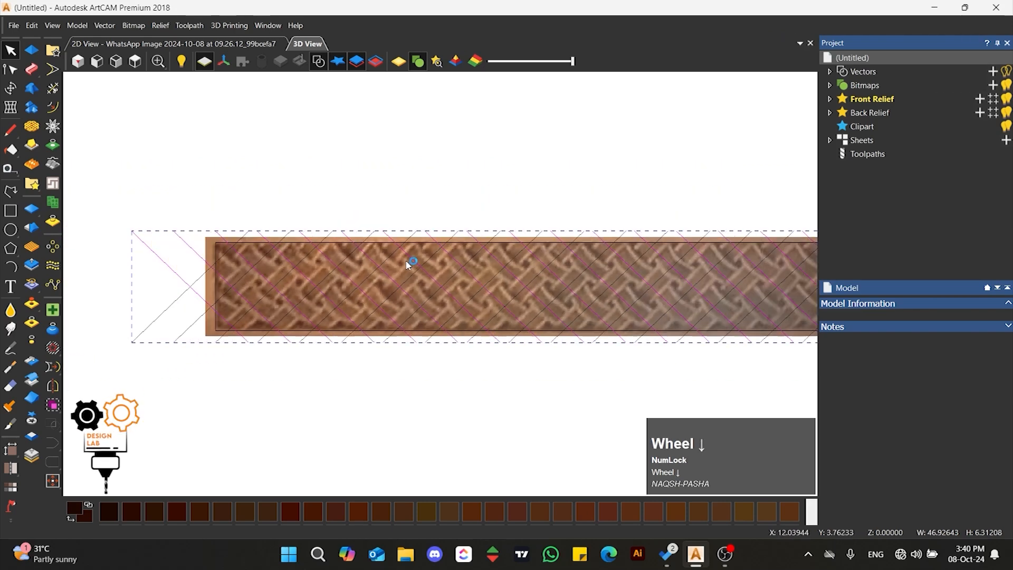
pyautogui.click(373, 182)
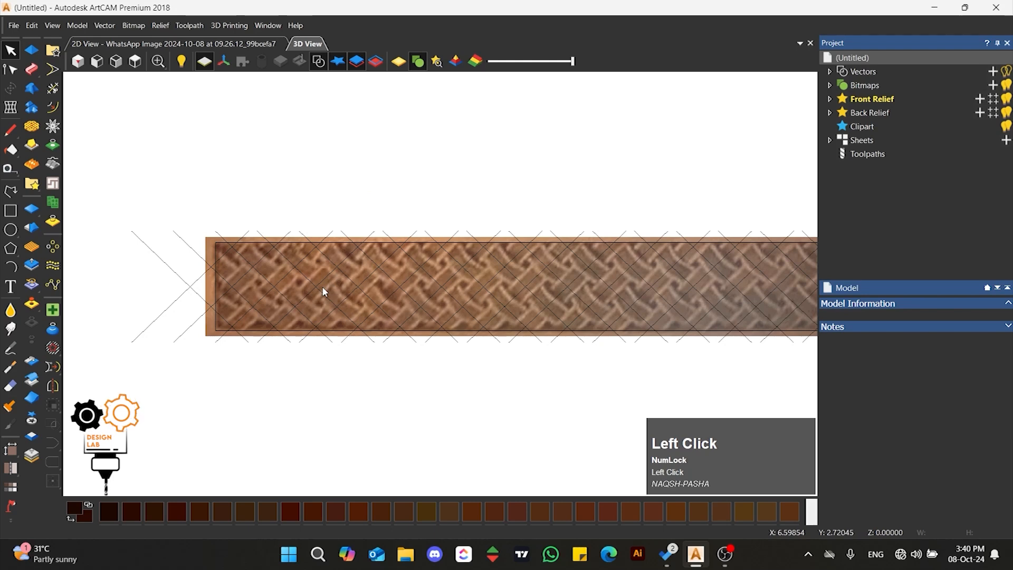
# Draw a small horizontal rectangle to the left of the panel and scale it proportionally to a height of 0.375 inches.
pyautogui.click(9, 212)
pyautogui.scroll(-2, 233, 287)
pyautogui.scroll(3, 236, 298)
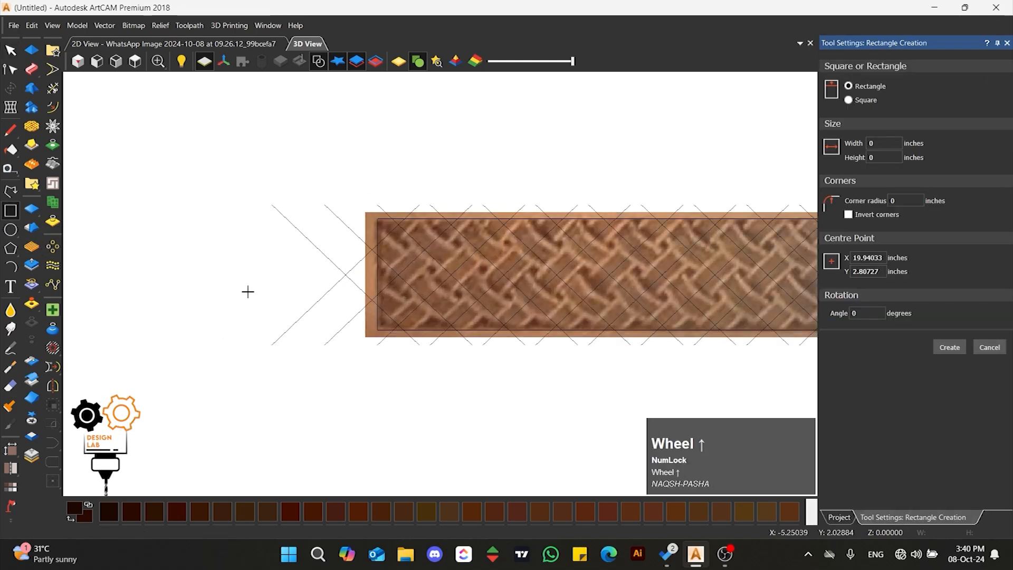
pyautogui.scroll(2, 253, 287)
pyautogui.moveTo(307, 261); pyautogui.dragTo(223, 283)
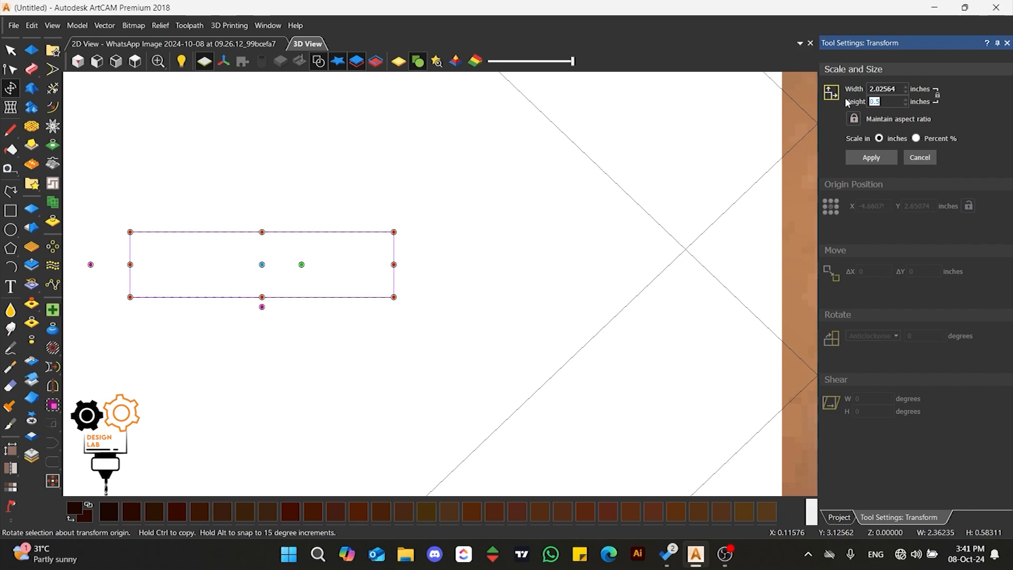
pyautogui.write('0.375')
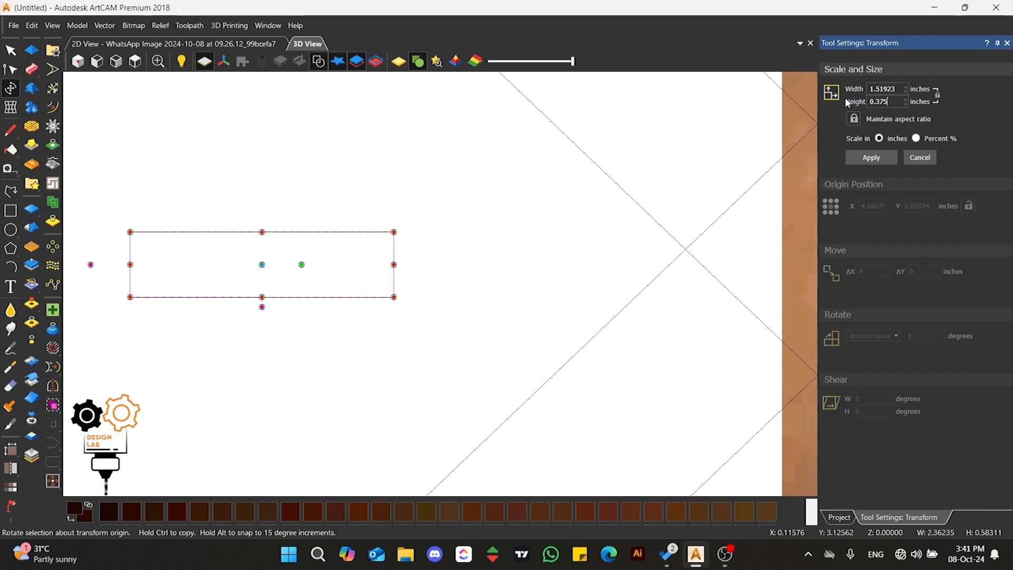
pyautogui.click(886, 158)
pyautogui.click(317, 249)
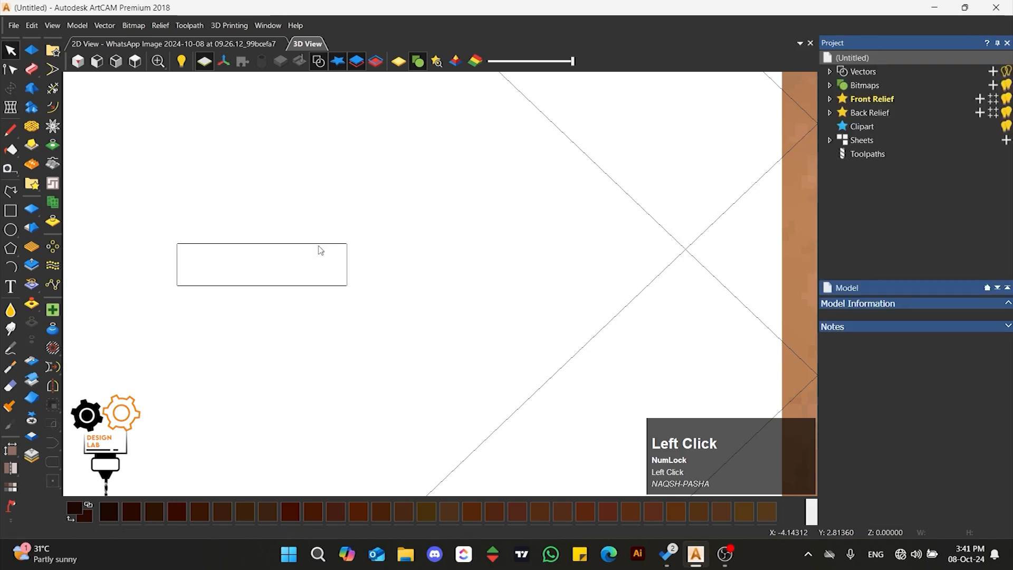
# Open the small rectangle for node editing and remove its bottom edge, leaving a three-sided open vector.
pyautogui.scroll(-3, 458, 293)
pyautogui.scroll(2, 612, 310)
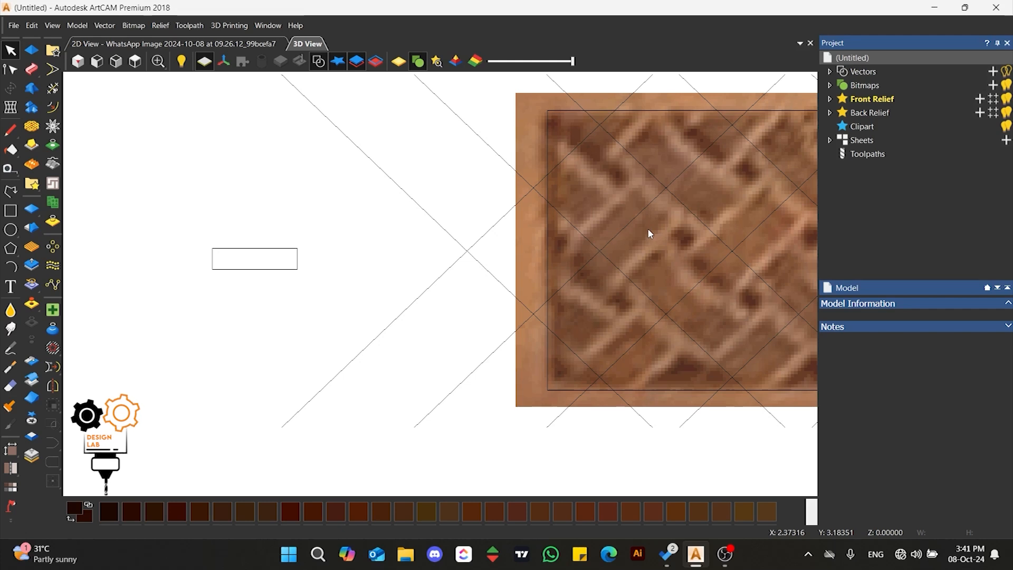
pyautogui.click(290, 269)
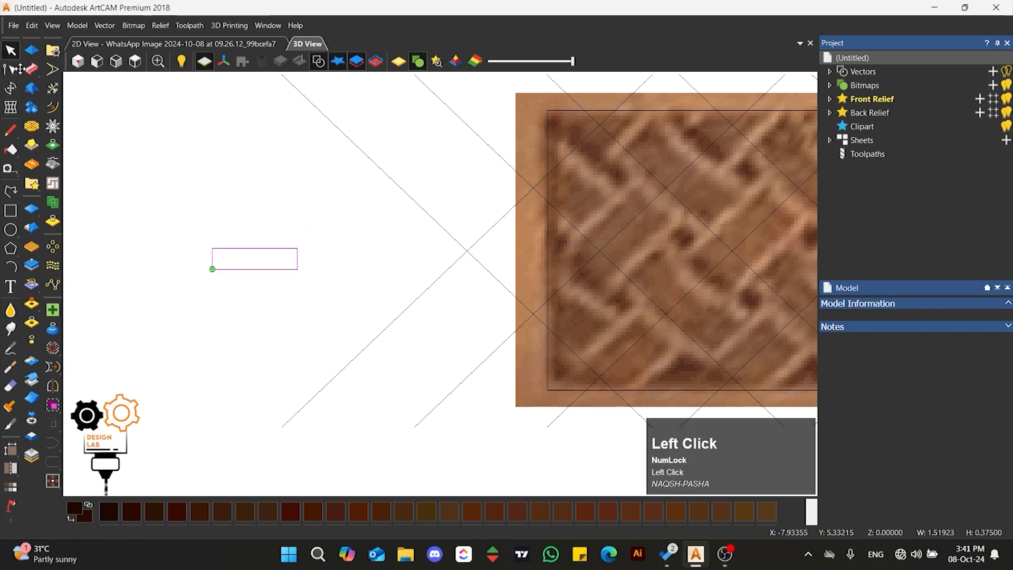
pyautogui.click(10, 69)
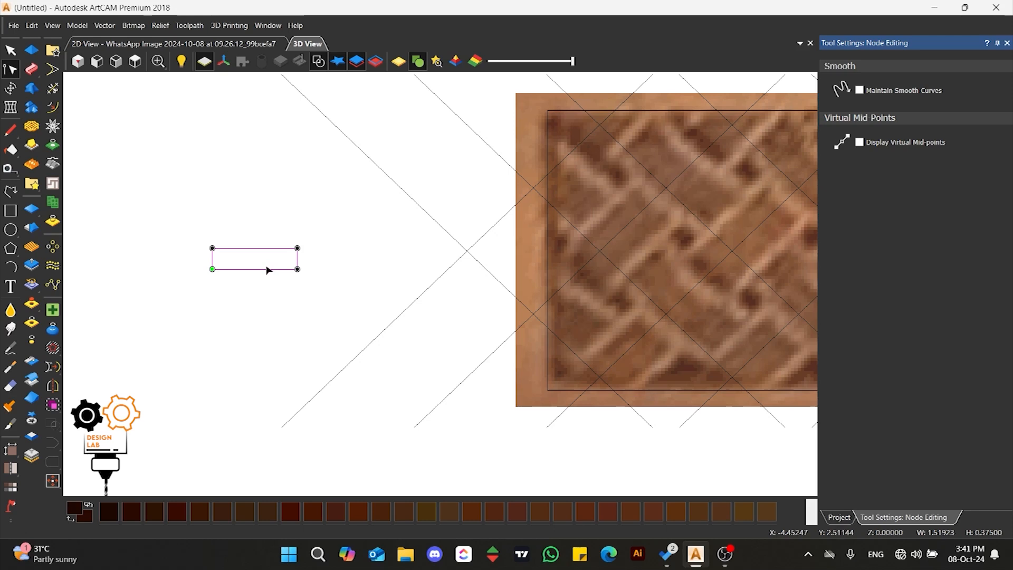
pyautogui.press('r')
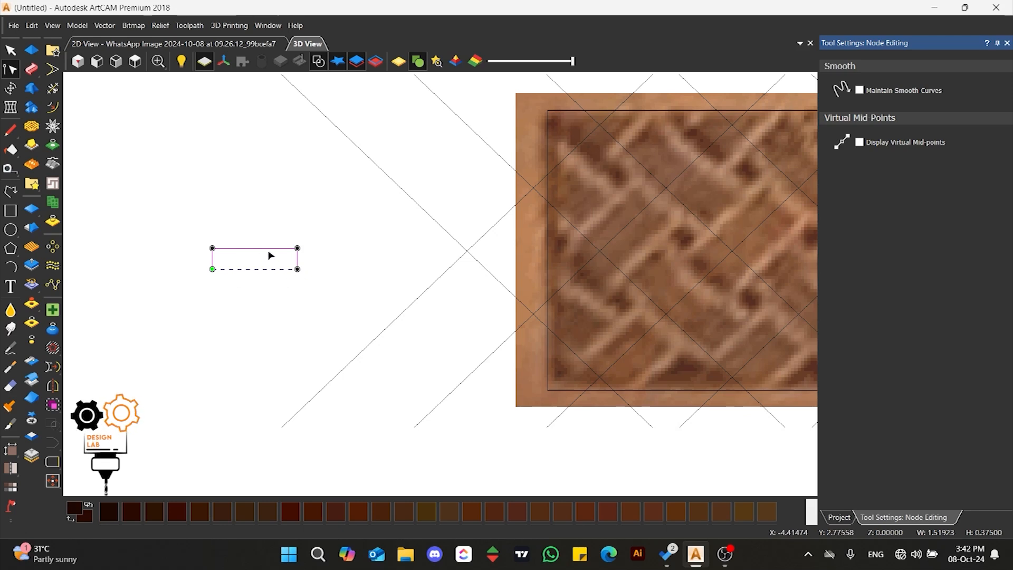
# Insert midpoint nodes on the open vector's top edge, one at its centre and one in the middle of each half.
pyautogui.scroll(2, 269, 256)
pyautogui.scroll(1, 141, 244)
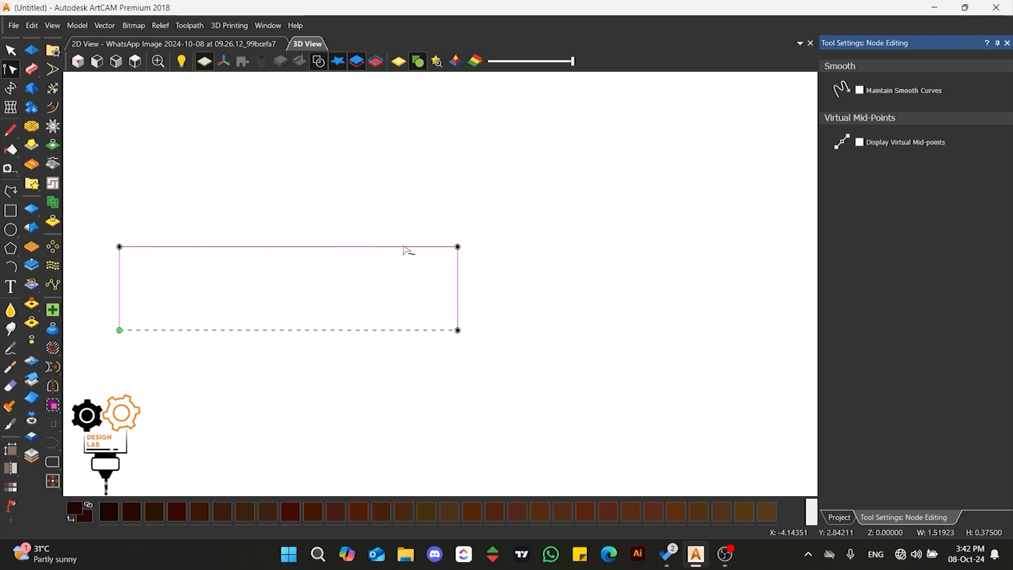
pyautogui.press('m')
pyautogui.press('m')
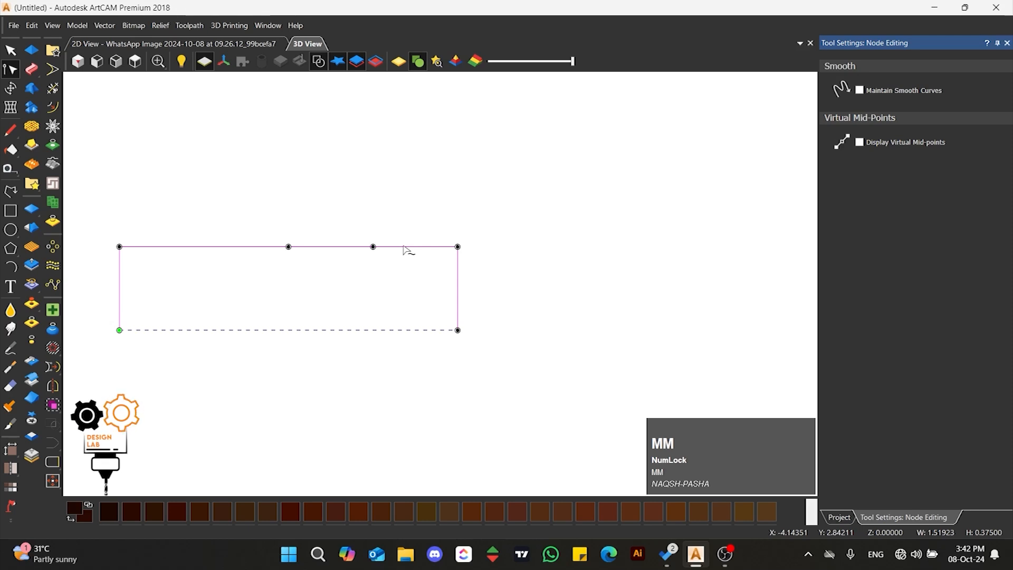
pyautogui.press('m')
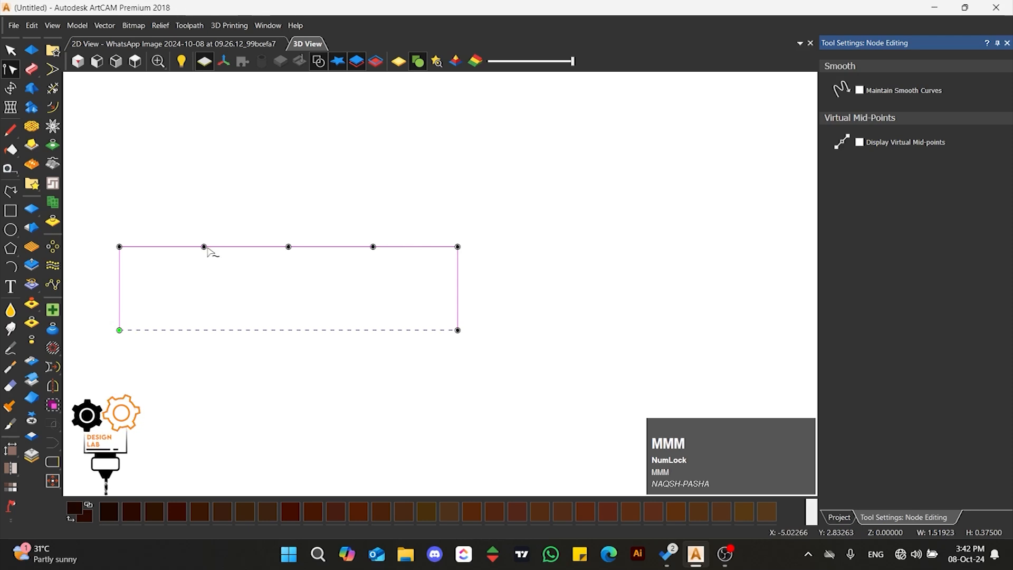
# Slide the two quarter-point nodes outward along the top edge by similar amounts, toward their nearest corners.
pyautogui.click(203, 246)
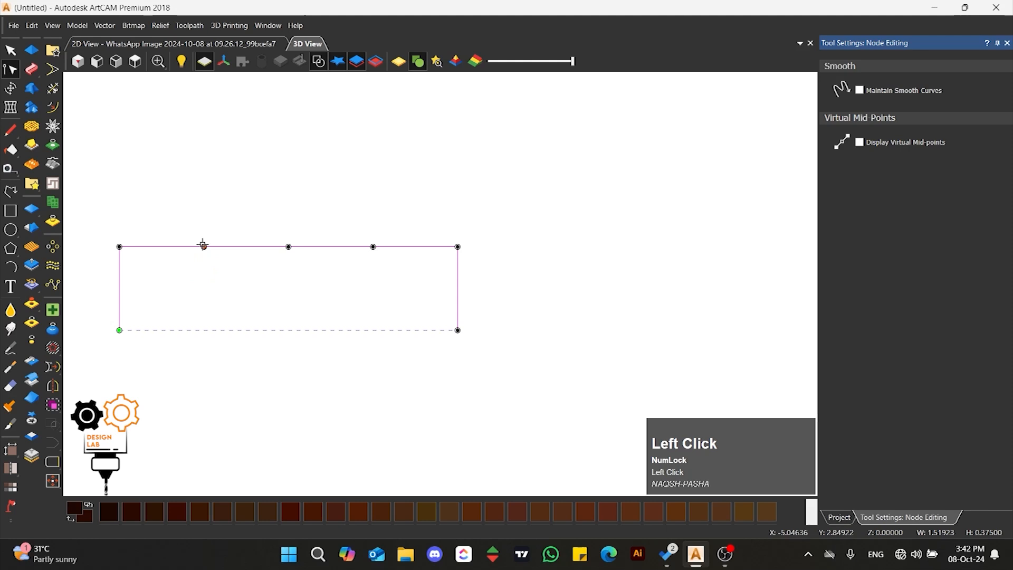
pyautogui.moveTo(202, 243); pyautogui.dragTo(187, 251)
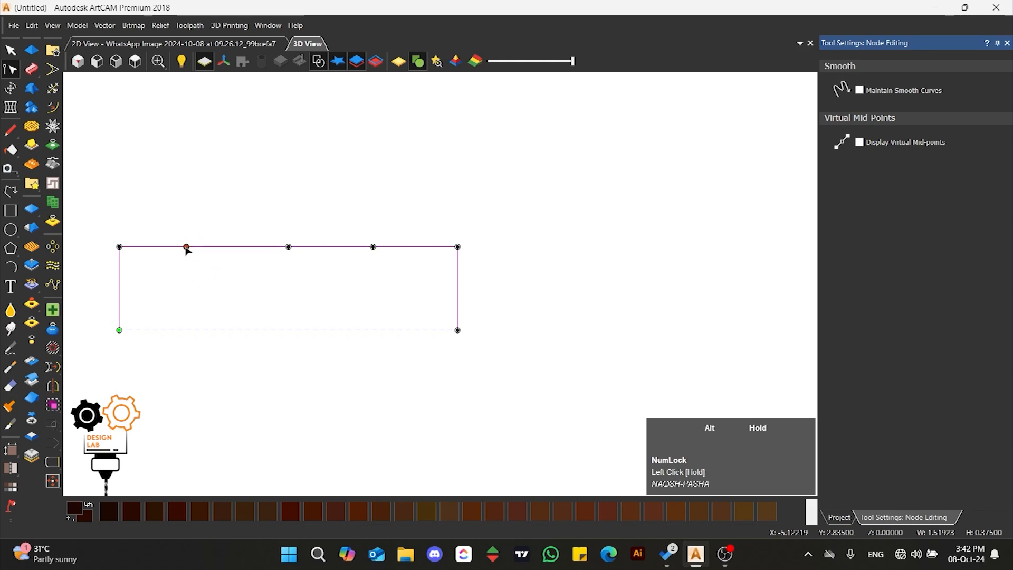
pyautogui.click(372, 247)
pyautogui.keyDown('alt'); pyautogui.moveTo(372, 246); pyautogui.dragTo(392, 248); pyautogui.keyUp('alt')
# Cut the open vector at its middle top node and delete the right half, keeping the left half for editing.
pyautogui.click(289, 247)
pyautogui.click(287, 247)
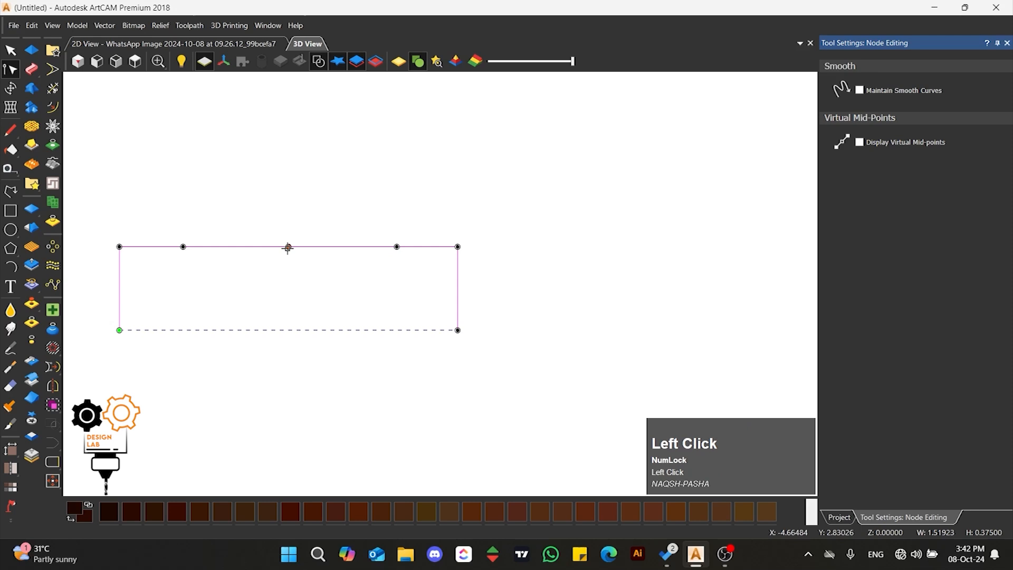
pyautogui.press('c')
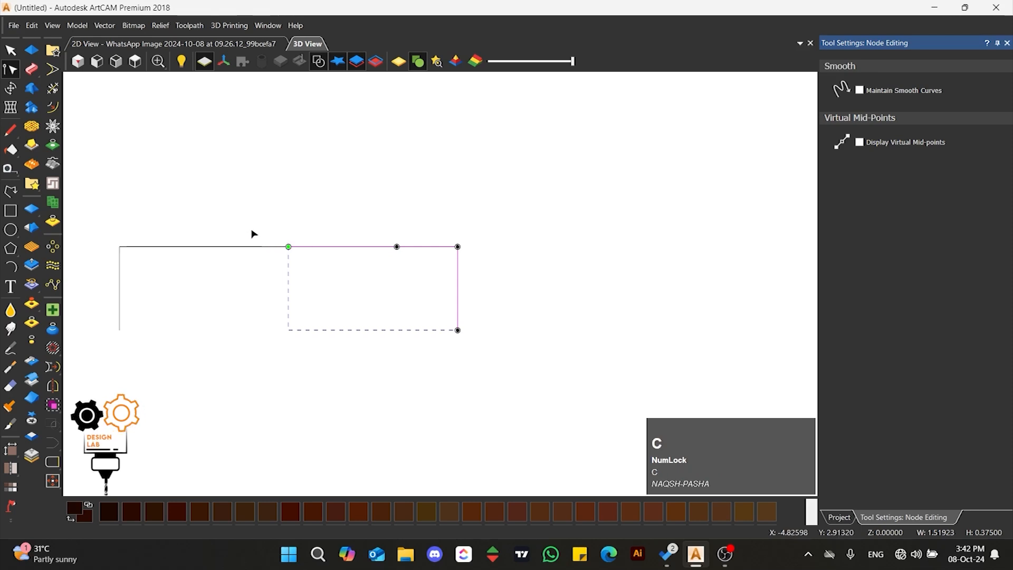
pyautogui.click(242, 246)
pyautogui.click(397, 247)
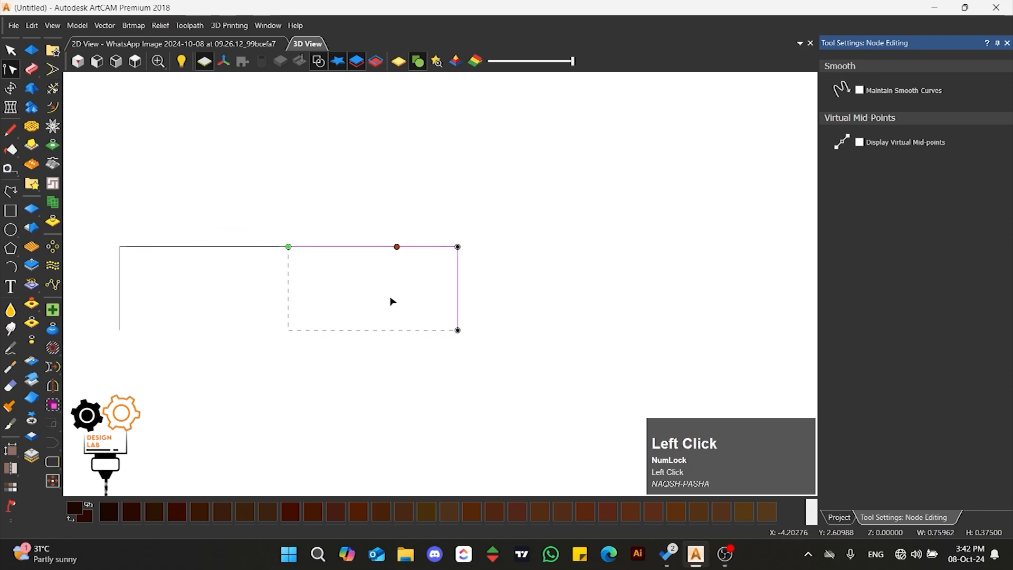
pyautogui.press('Delete')
pyautogui.moveTo(222, 234); pyautogui.dragTo(179, 291)
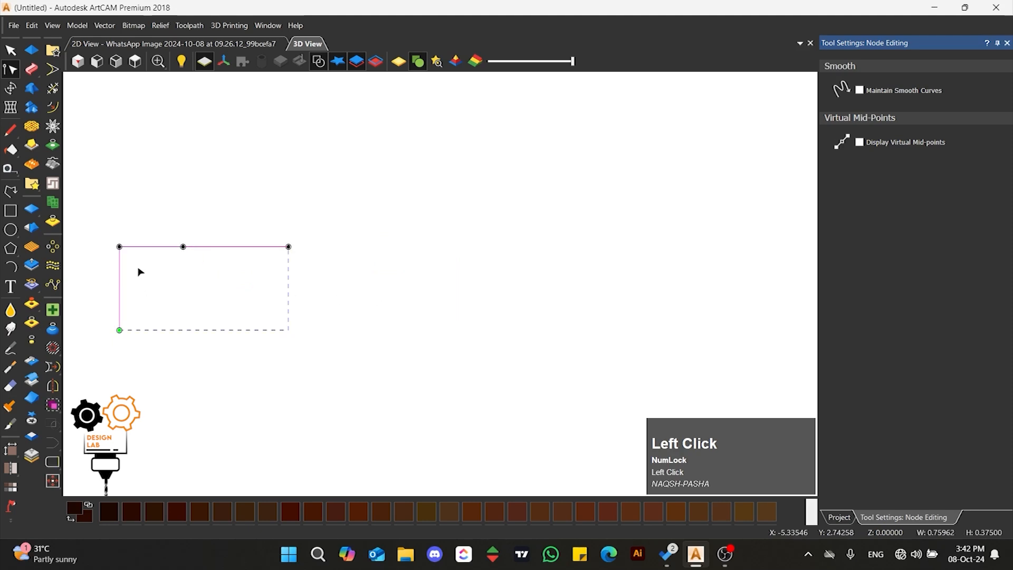
# Reshape the left half's top edge with an extra node placed directly below its intermediate node, forming a vertical notch and a slope up to the end.
pyautogui.scroll(2, 96, 260)
pyautogui.scroll(1, 98, 262)
pyautogui.scroll(-2, 364, 273)
pyautogui.scroll(2, 400, 268)
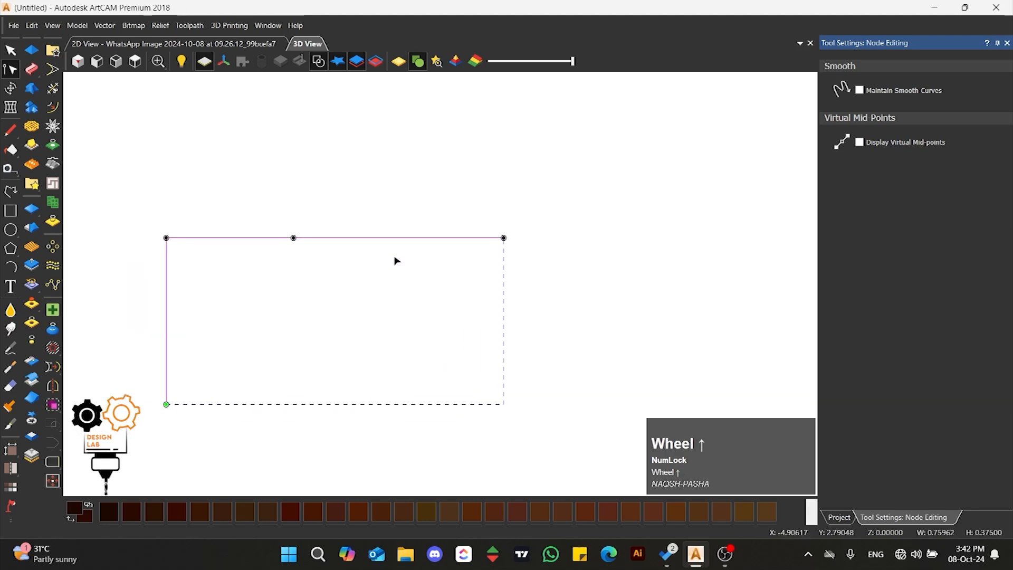
pyautogui.moveTo(393, 238); pyautogui.dragTo(291, 289)
pyautogui.scroll(-3, 292, 289)
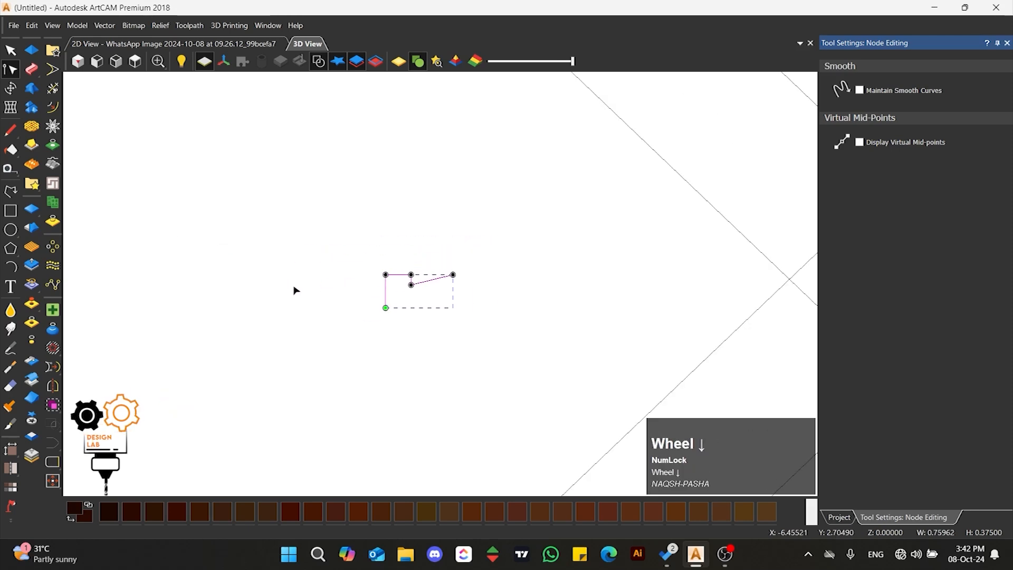
pyautogui.scroll(3, 711, 275)
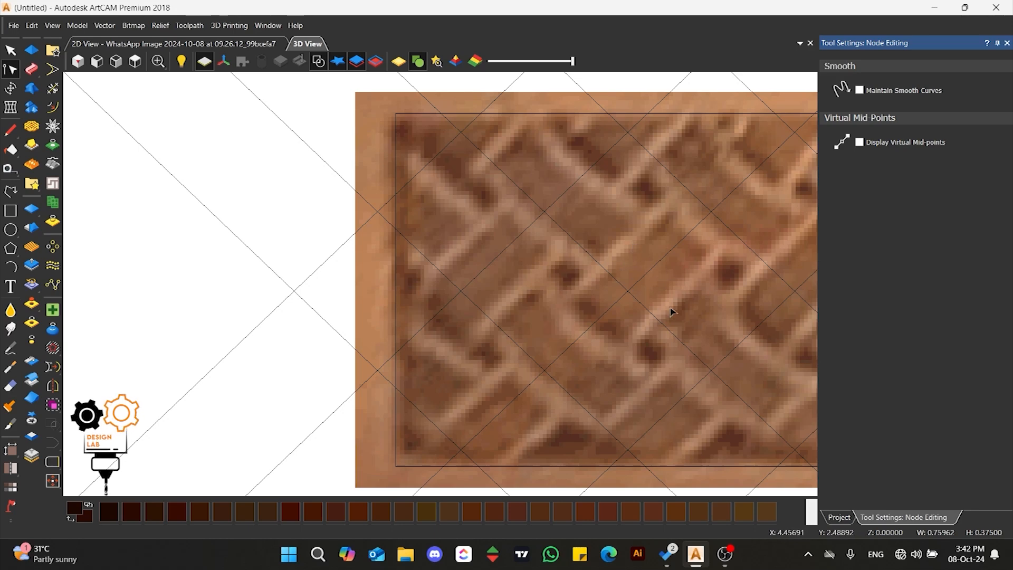
pyautogui.scroll(-2, 438, 239)
pyautogui.scroll(-1, 287, 280)
pyautogui.scroll(2, 748, 309)
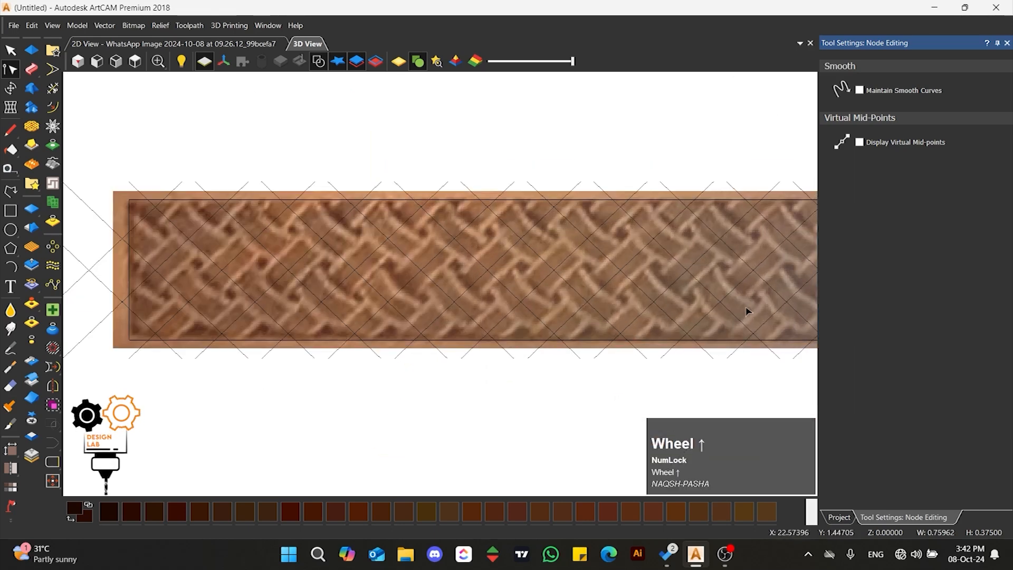
# Try lowering the half-profile's end node to the level of the notch's bottom node, and undo that move.
pyautogui.scroll(2, 664, 262)
pyautogui.scroll(-2, 639, 236)
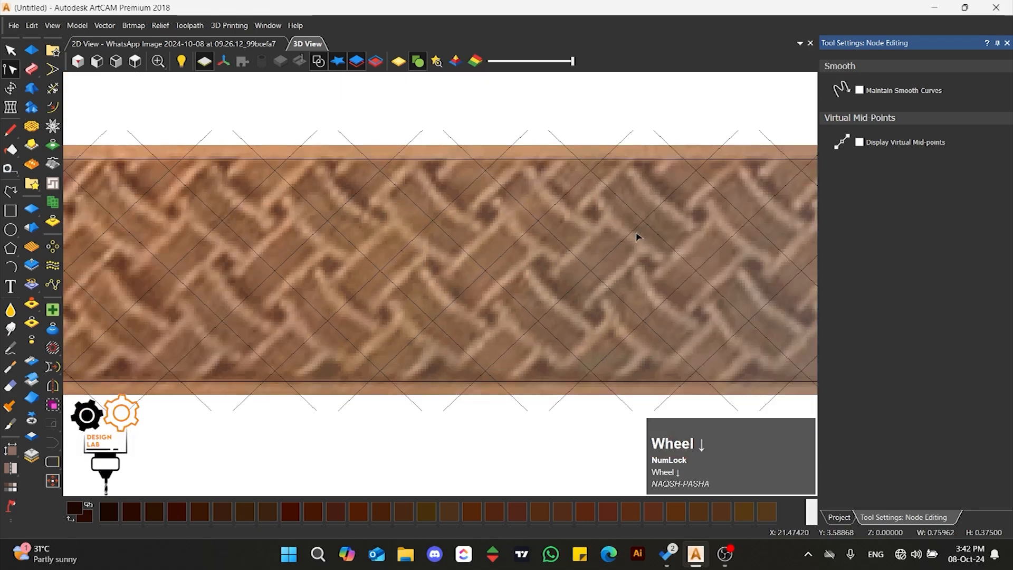
pyautogui.scroll(-2, 622, 236)
pyautogui.scroll(5, 220, 269)
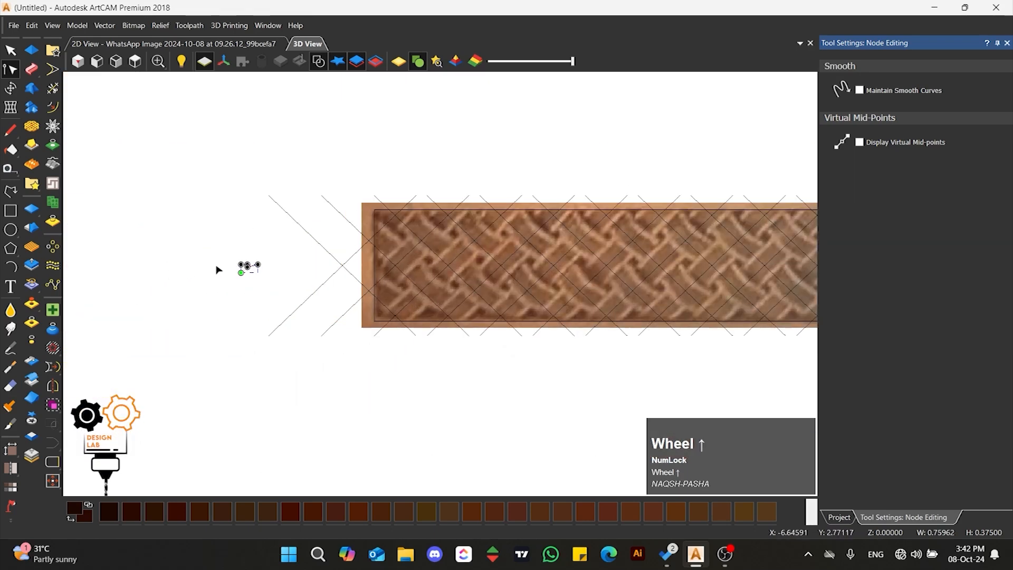
pyautogui.scroll(2, 333, 261)
pyautogui.click(347, 267)
pyautogui.moveTo(344, 269); pyautogui.dragTo(344, 290)
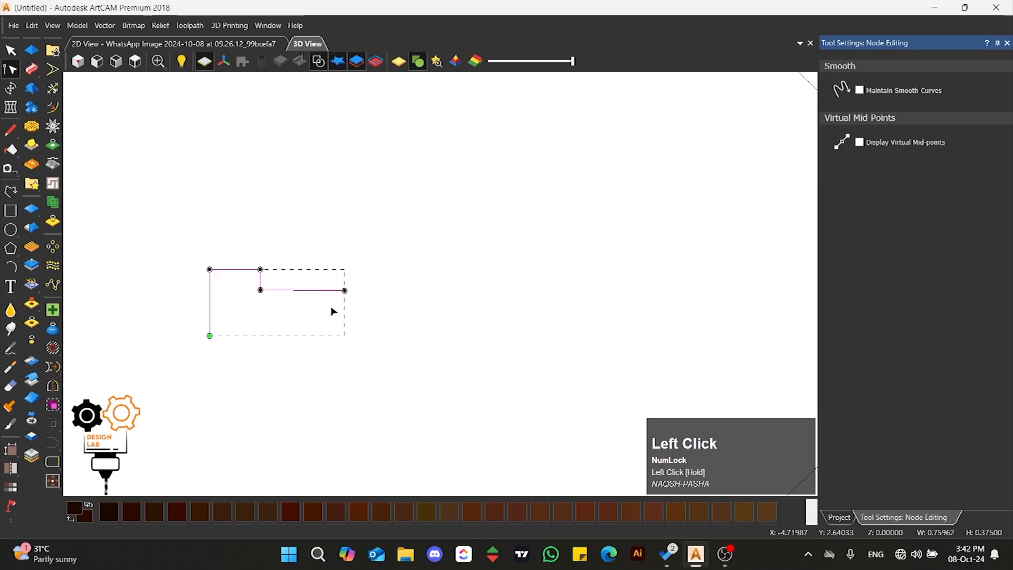
pyautogui.hotkey('ctrl', 'z')
# Convert the half-profile's sloped span to an upward-bulging arc, lower its outer end slightly below the top edge, and flatten the arc to match.
pyautogui.scroll(3, 303, 293)
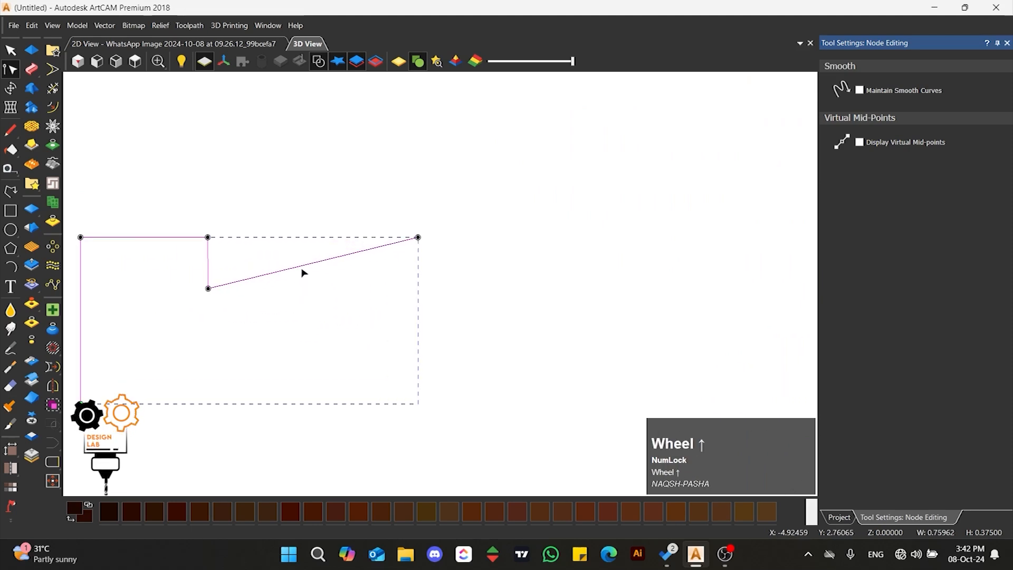
pyautogui.press('a')
pyautogui.moveTo(286, 157); pyautogui.dragTo(298, 255)
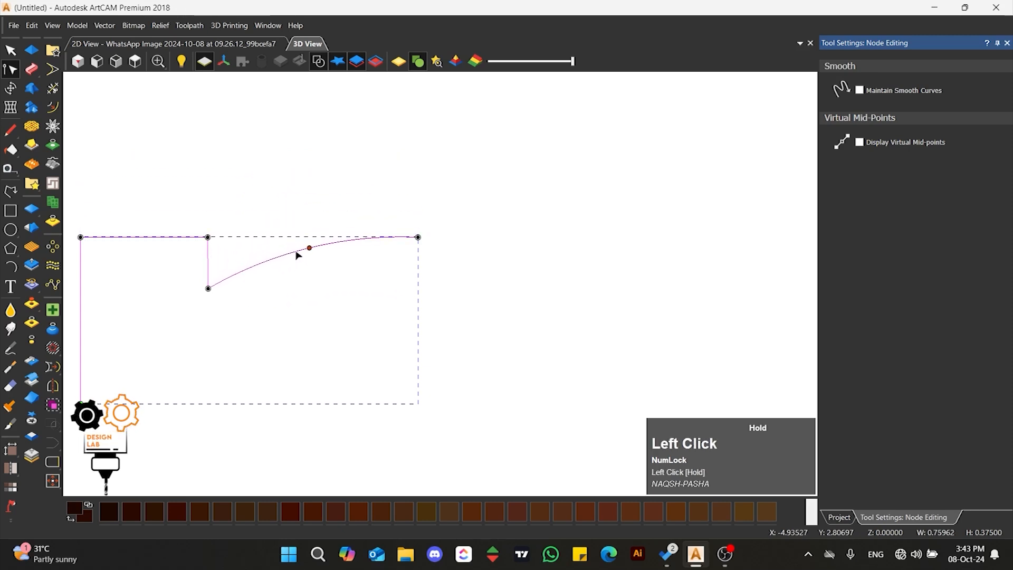
pyautogui.moveTo(418, 237); pyautogui.dragTo(417, 251)
pyautogui.moveTo(310, 254); pyautogui.dragTo(311, 260)
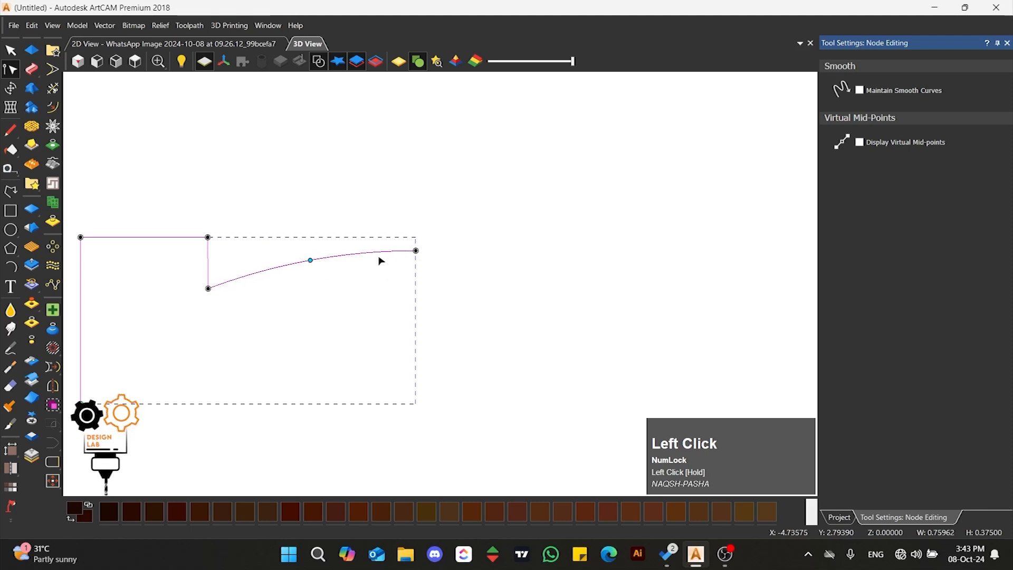
pyautogui.moveTo(208, 288); pyautogui.dragTo(208, 288)
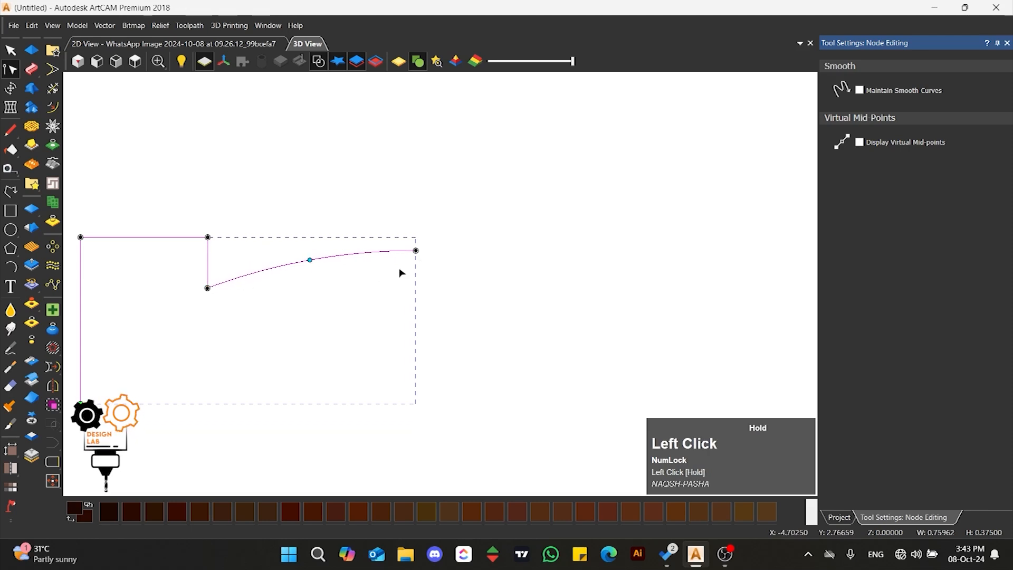
# Mirror the half-profile horizontally to the right, copying the original and joining the mirrored vectors.
pyautogui.click(10, 50)
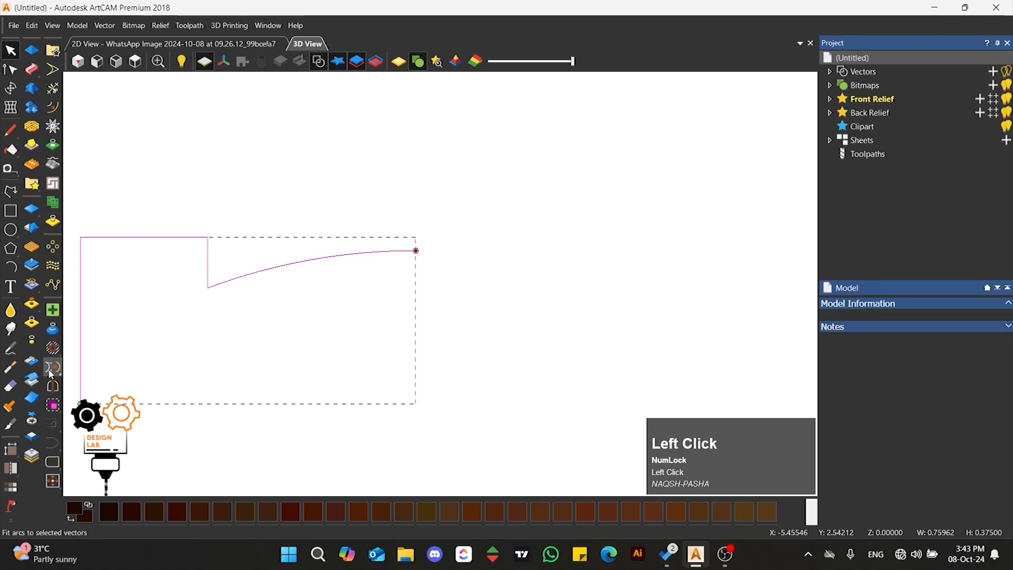
pyautogui.click(50, 389)
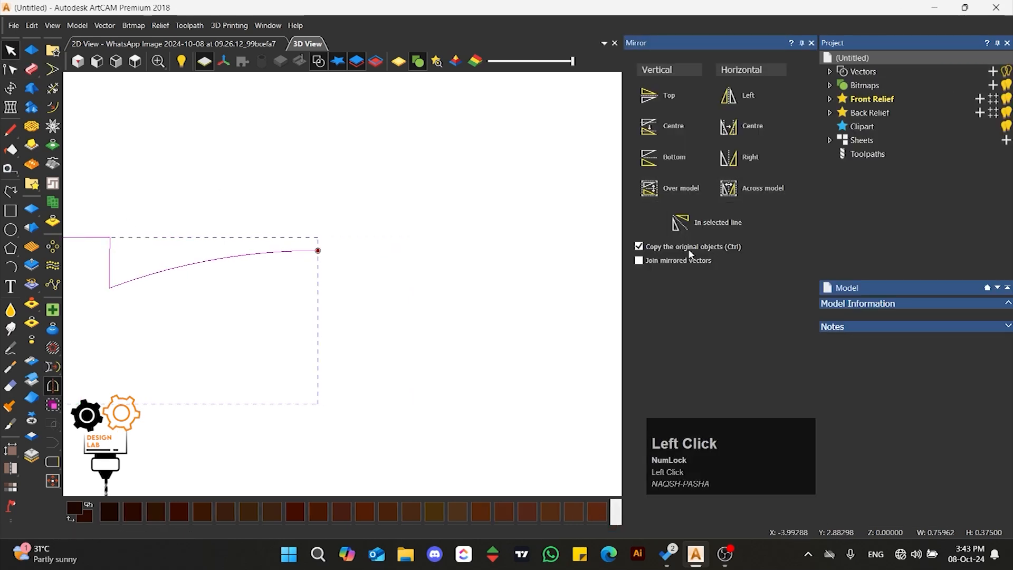
pyautogui.scroll(-1, 463, 267)
pyautogui.scroll(1, 290, 309)
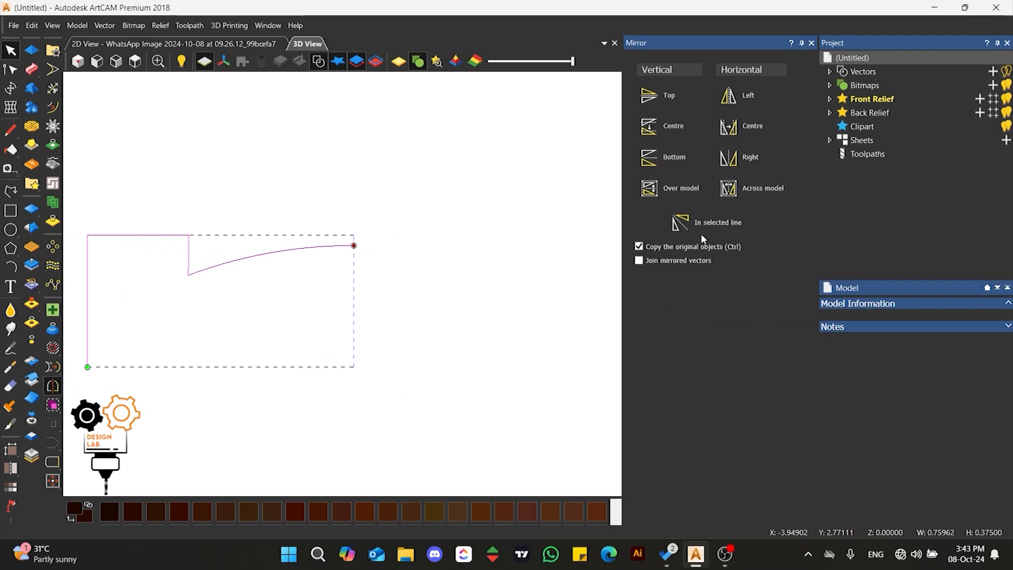
pyautogui.click(688, 259)
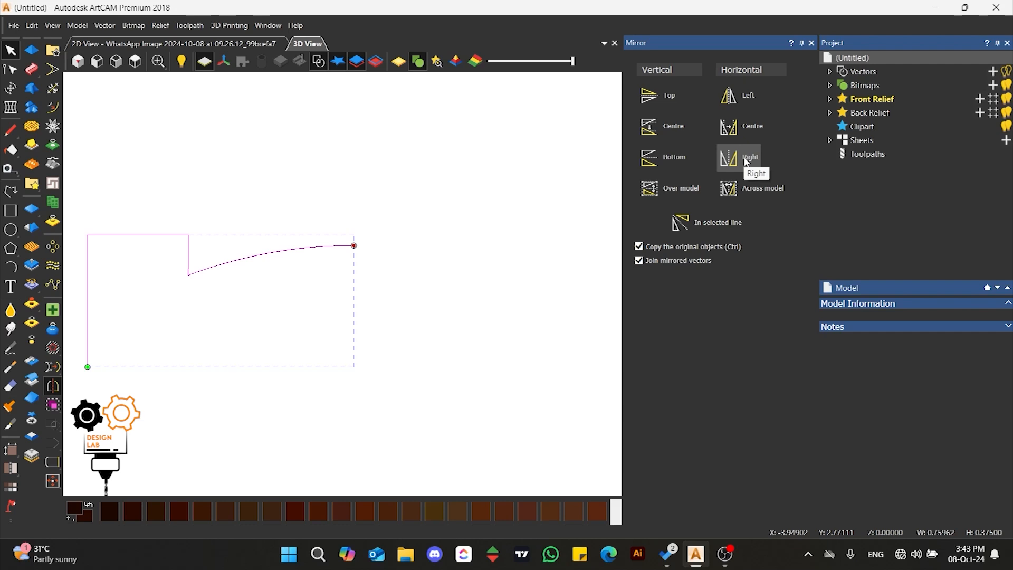
pyautogui.click(746, 162)
pyautogui.scroll(-3, 366, 284)
pyautogui.scroll(2, 433, 290)
pyautogui.click(812, 42)
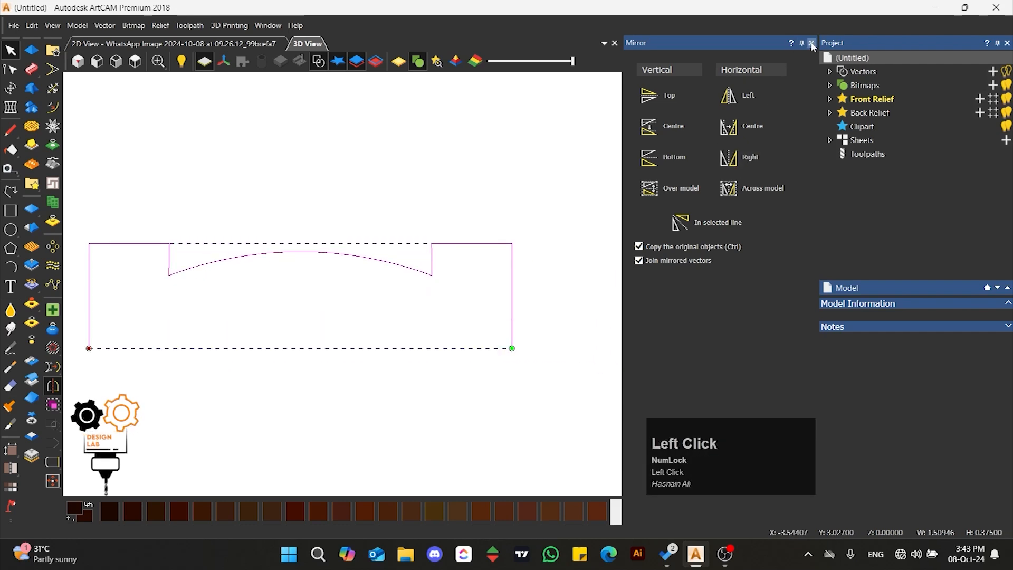
pyautogui.click(440, 221)
pyautogui.click(401, 252)
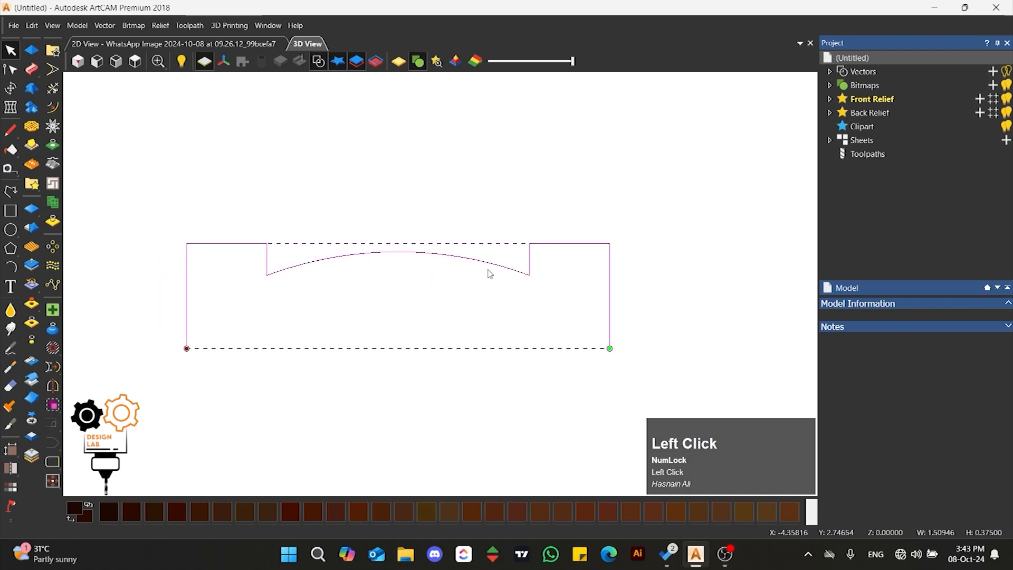
pyautogui.click(11, 69)
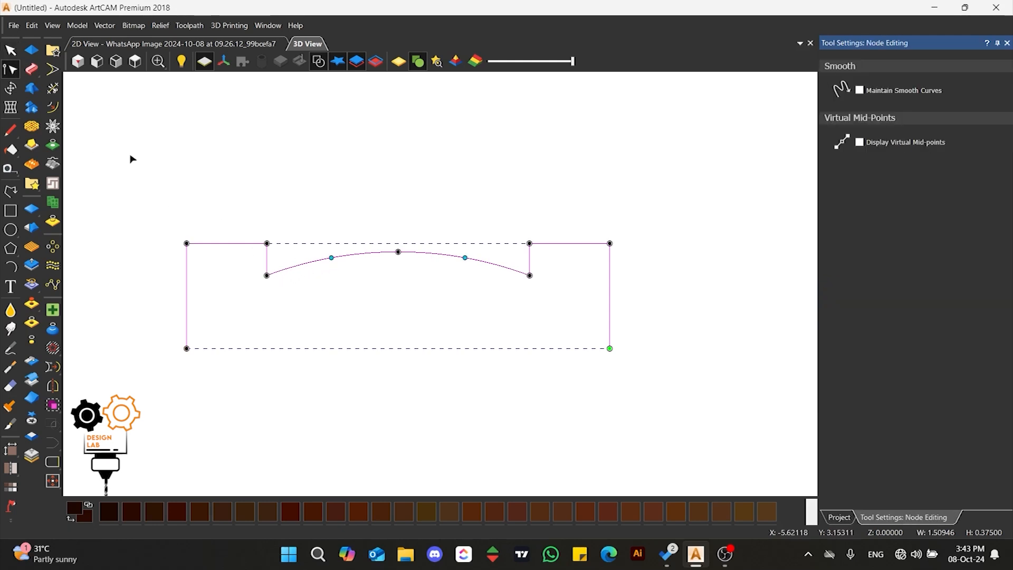
pyautogui.click(10, 50)
# Select all the diagonal lattice lines over the panel, leaving the inner border rectangle out of the selection.
pyautogui.scroll(-6, 350, 317)
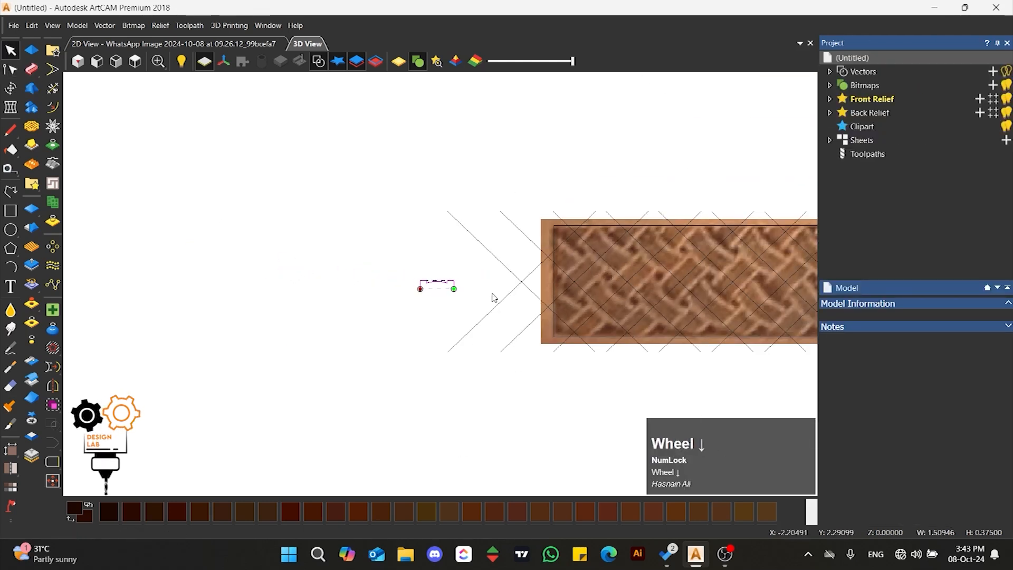
pyautogui.scroll(1, 689, 298)
pyautogui.scroll(-4, 417, 280)
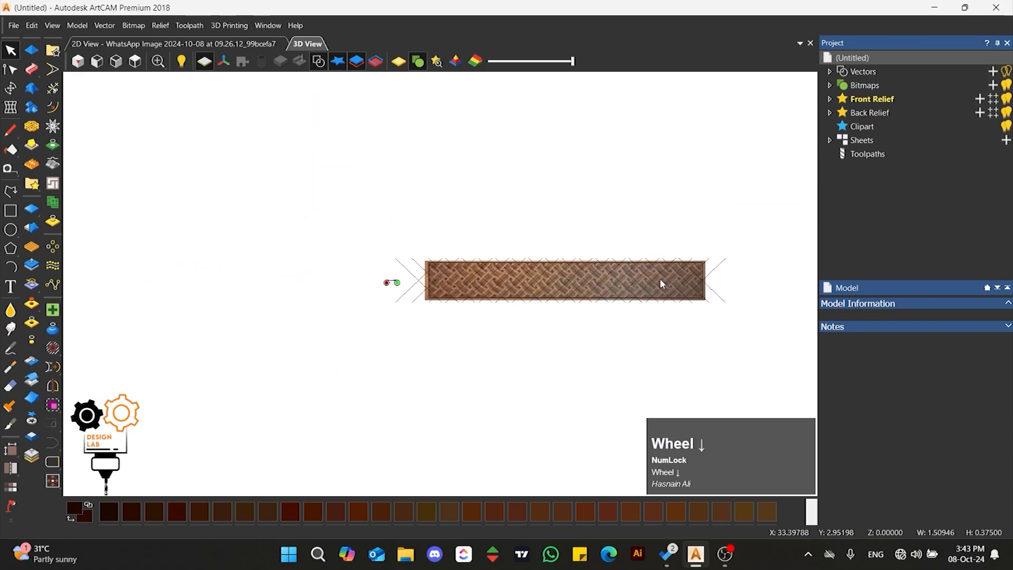
pyautogui.scroll(1, 707, 299)
pyautogui.moveTo(765, 187); pyautogui.dragTo(225, 356)
pyautogui.scroll(2, 262, 253)
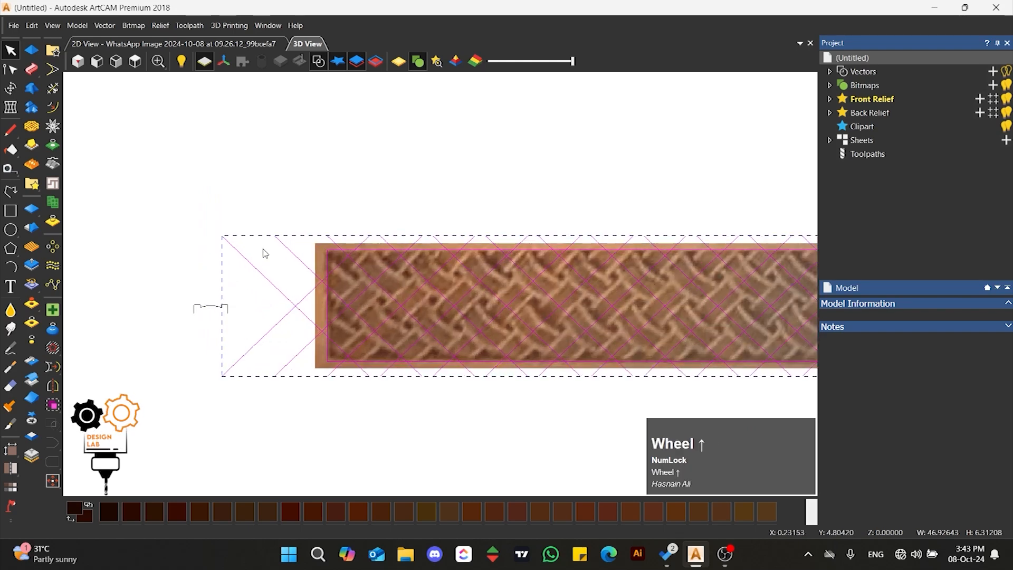
pyautogui.scroll(1, 319, 274)
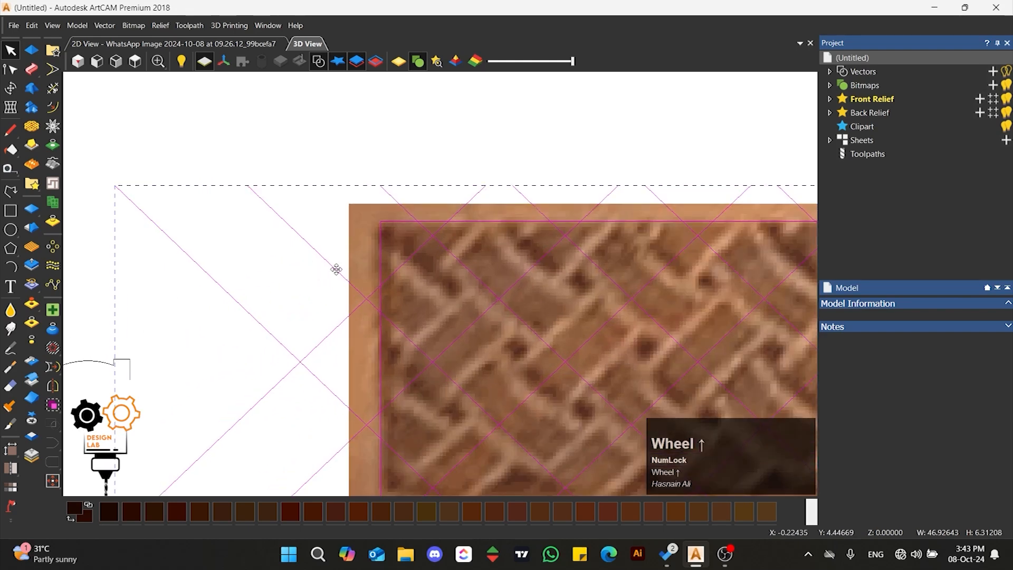
pyautogui.keyDown('shift'); pyautogui.click(381, 225); pyautogui.keyUp('shift')
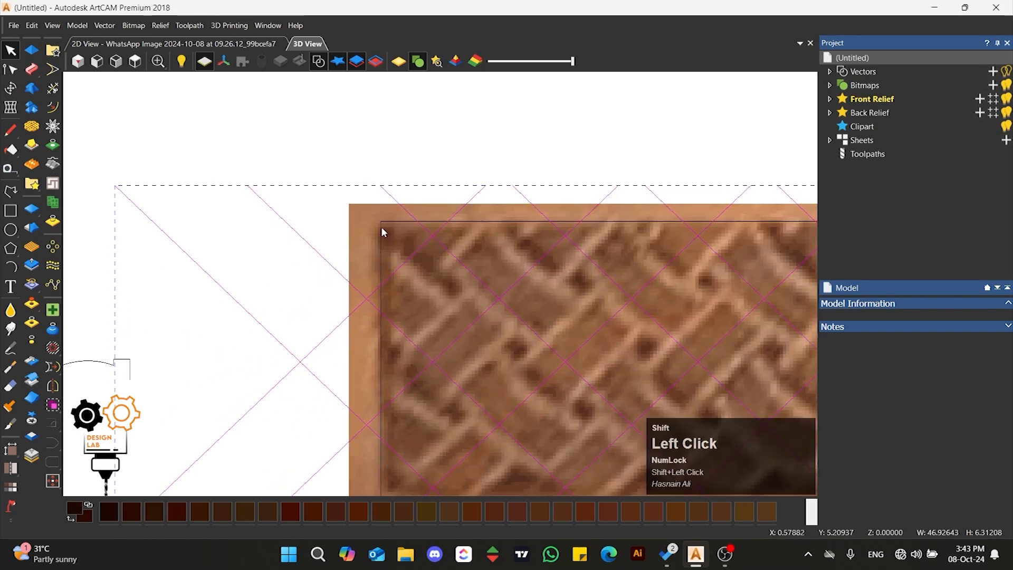
pyautogui.scroll(-3, 369, 310)
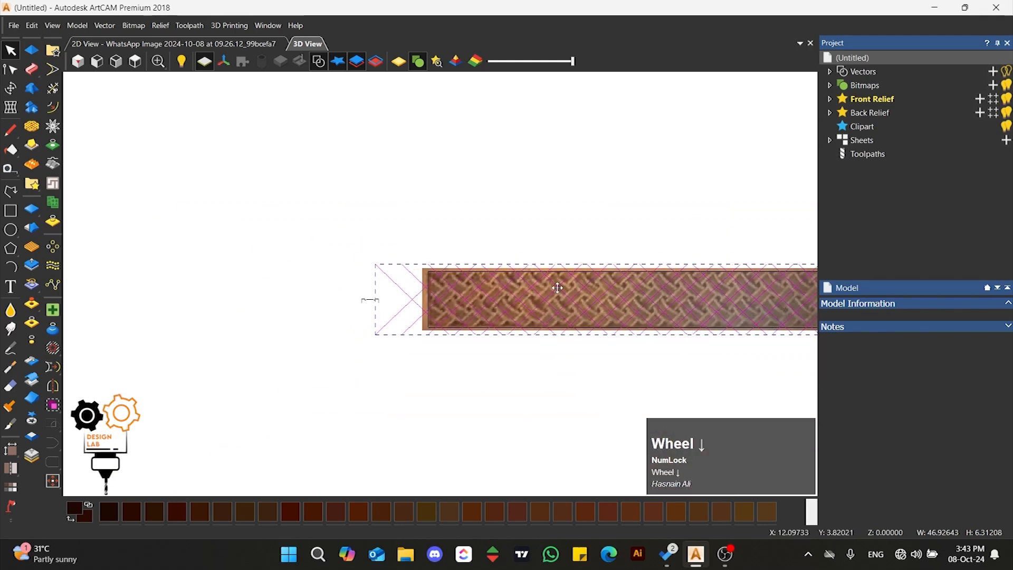
pyautogui.scroll(1, 695, 303)
pyautogui.scroll(-1, 369, 271)
pyautogui.scroll(-1, 369, 271)
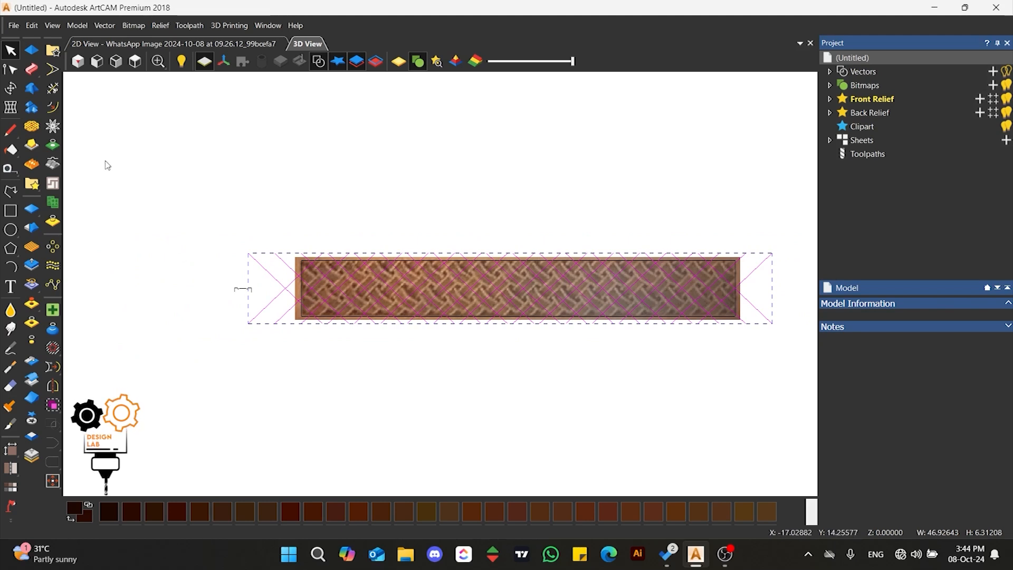
# Start the Weave Tool with the selected lattice lines as drive rails and the small notched profile as cross section.
pyautogui.click(33, 128)
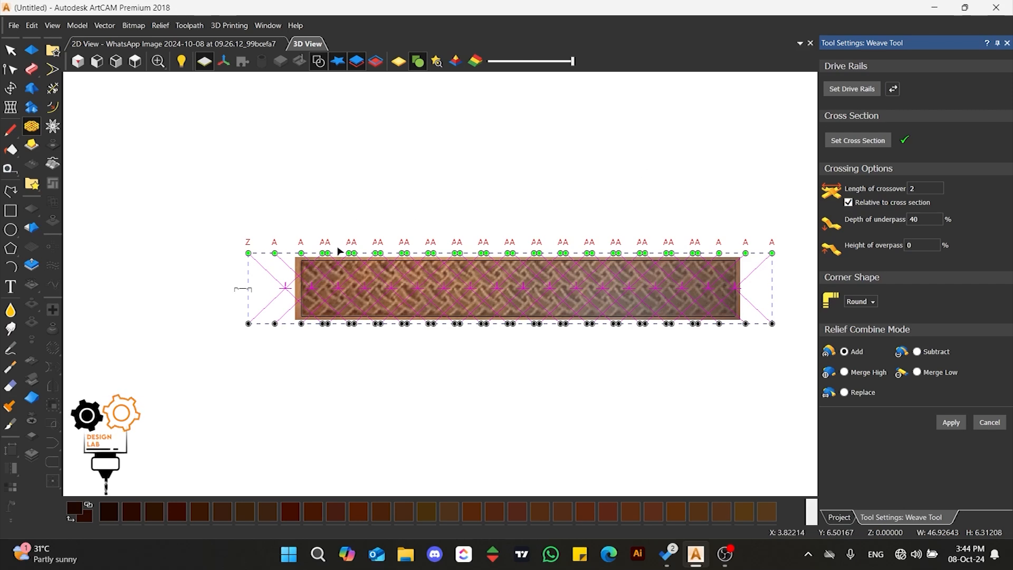
pyautogui.click(852, 91)
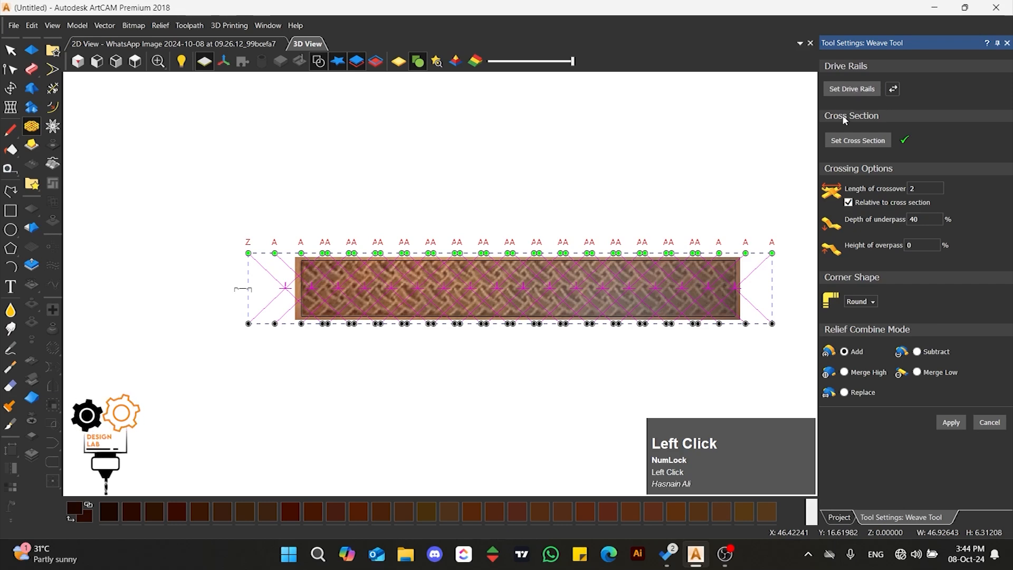
pyautogui.click(243, 288)
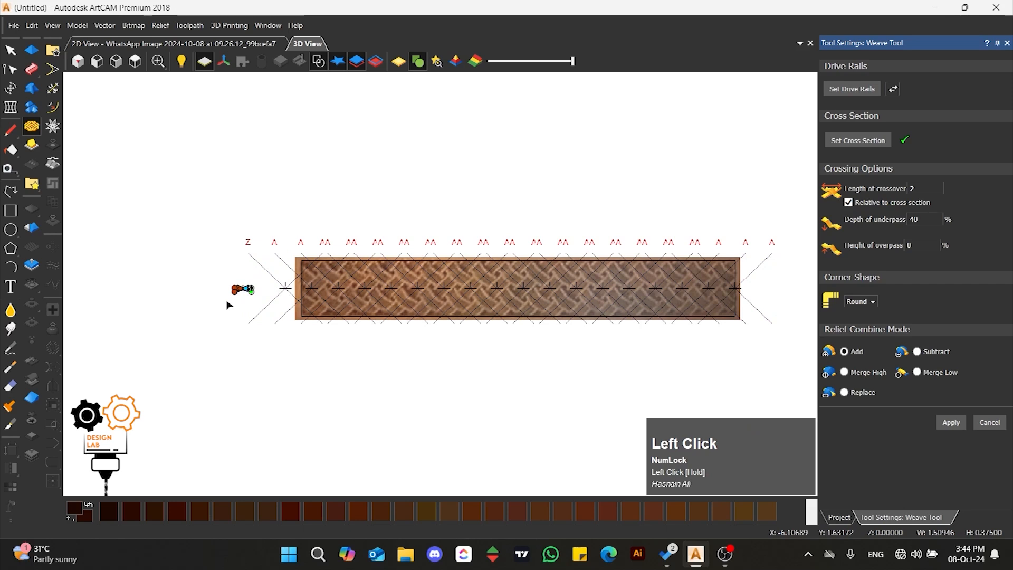
pyautogui.click(869, 142)
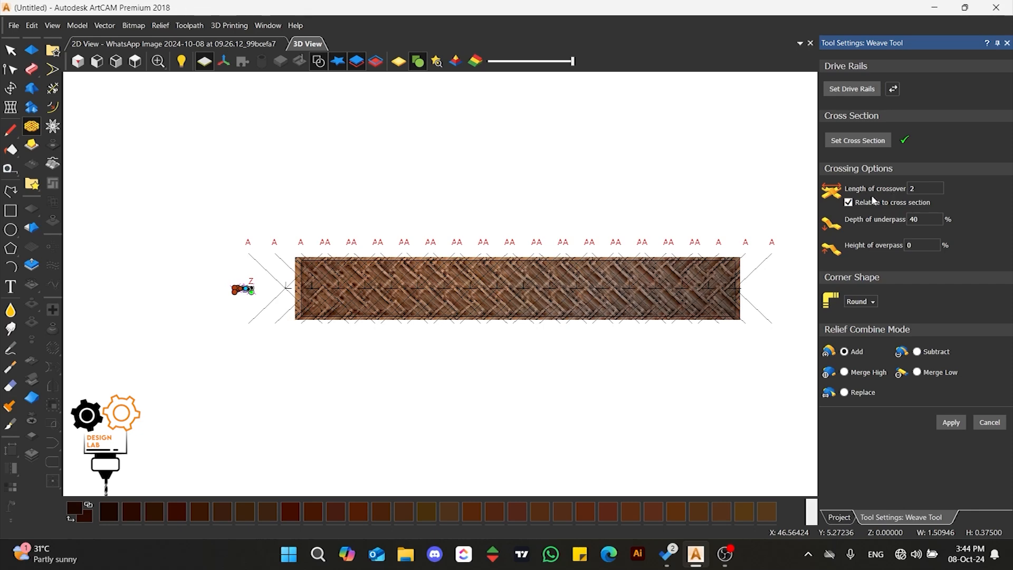
# Examine the weave preview's strands and crossings along the lattice lines, and cancel the weave without applying it.
pyautogui.scroll(4, 393, 288)
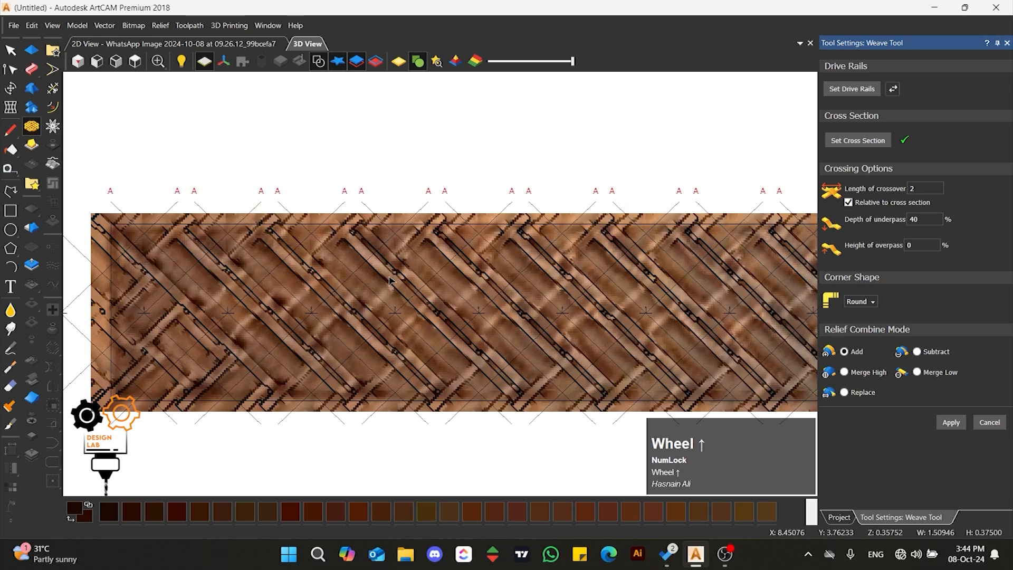
pyautogui.scroll(-4, 391, 290)
pyautogui.scroll(3, 382, 296)
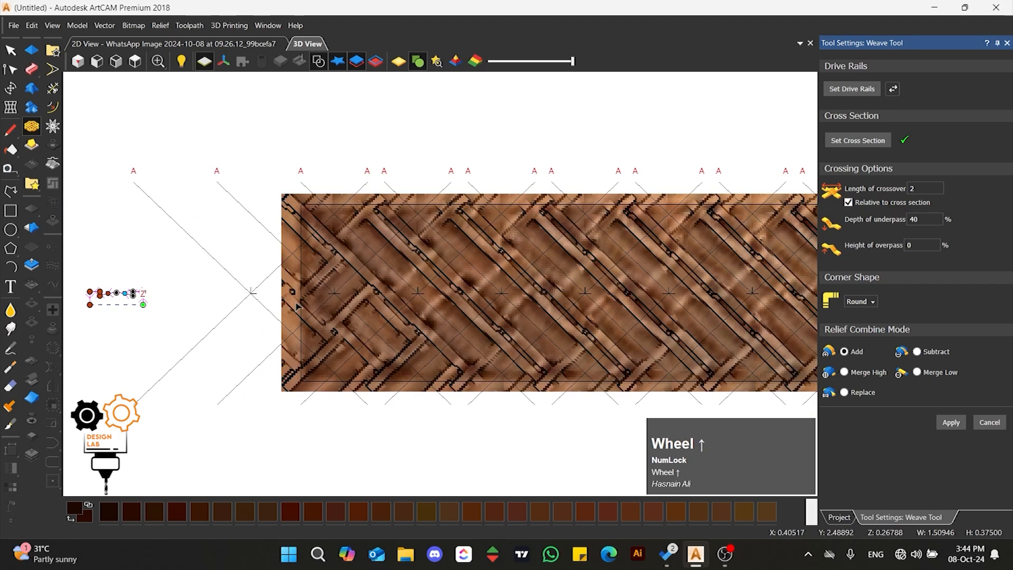
pyautogui.scroll(3, 384, 296)
pyautogui.scroll(-4, 383, 297)
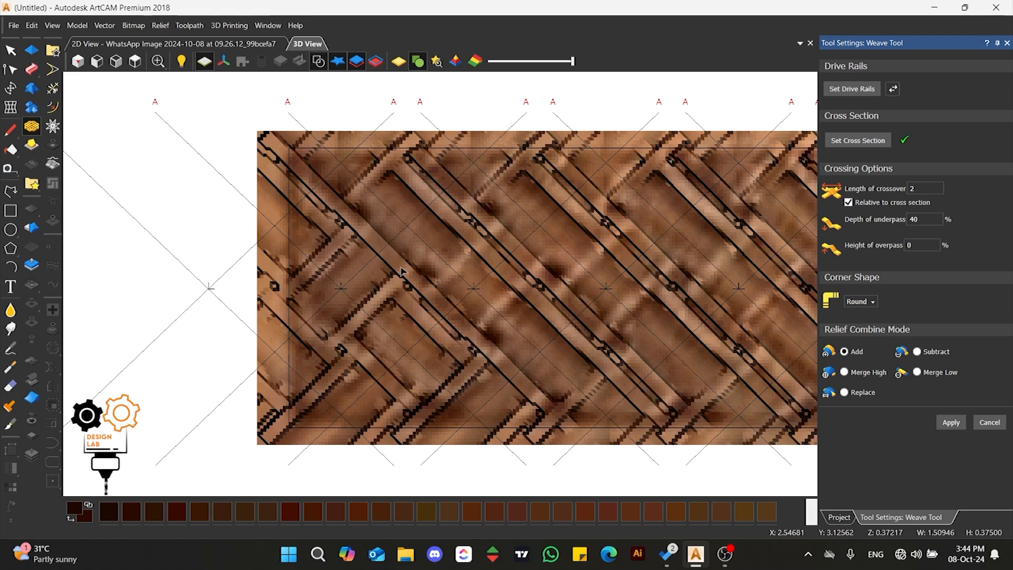
pyautogui.scroll(-3, 401, 272)
pyautogui.scroll(3, 490, 307)
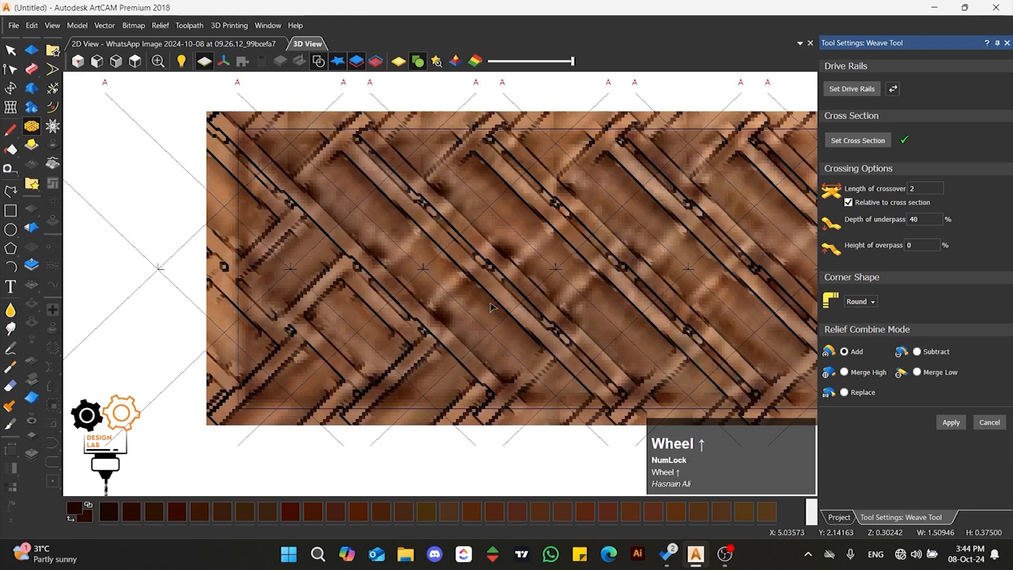
pyautogui.scroll(-2, 491, 307)
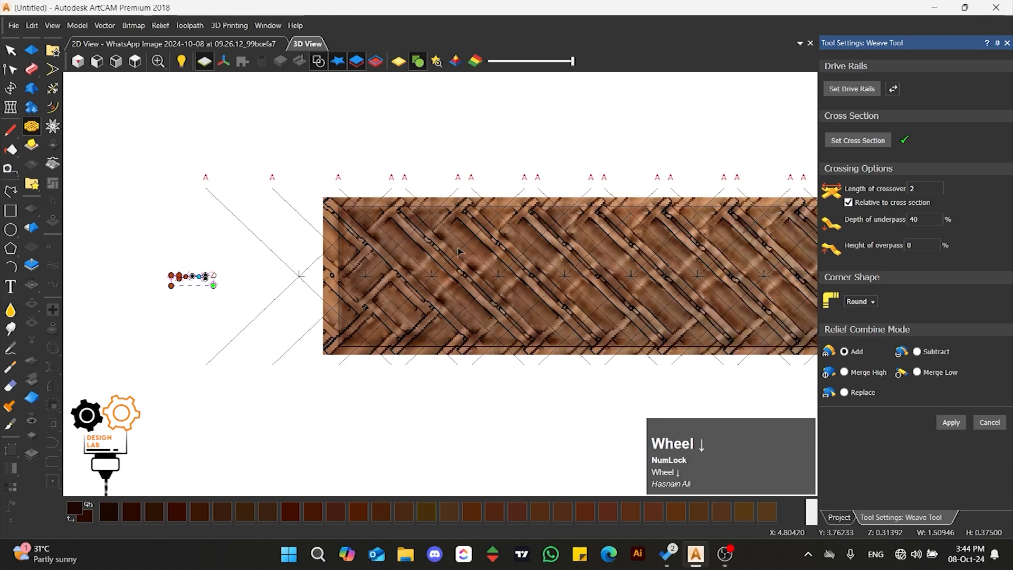
pyautogui.click(270, 203)
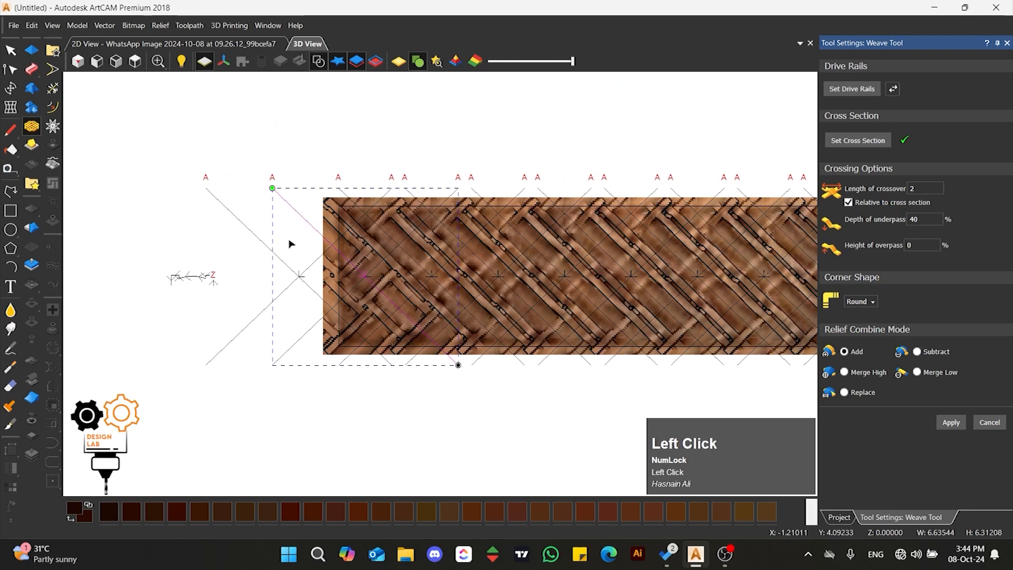
pyautogui.scroll(2, 438, 288)
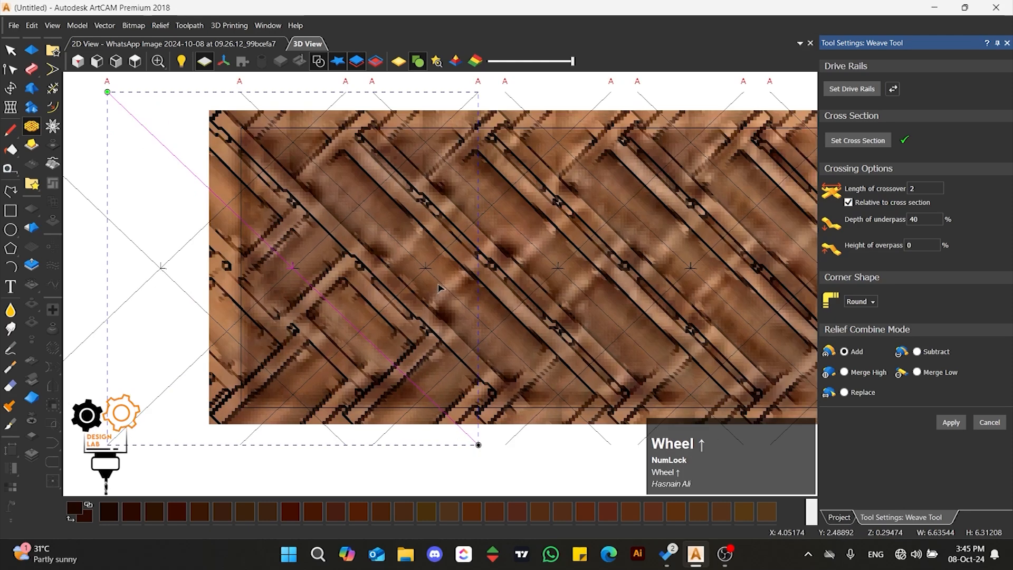
pyautogui.scroll(-2, 438, 289)
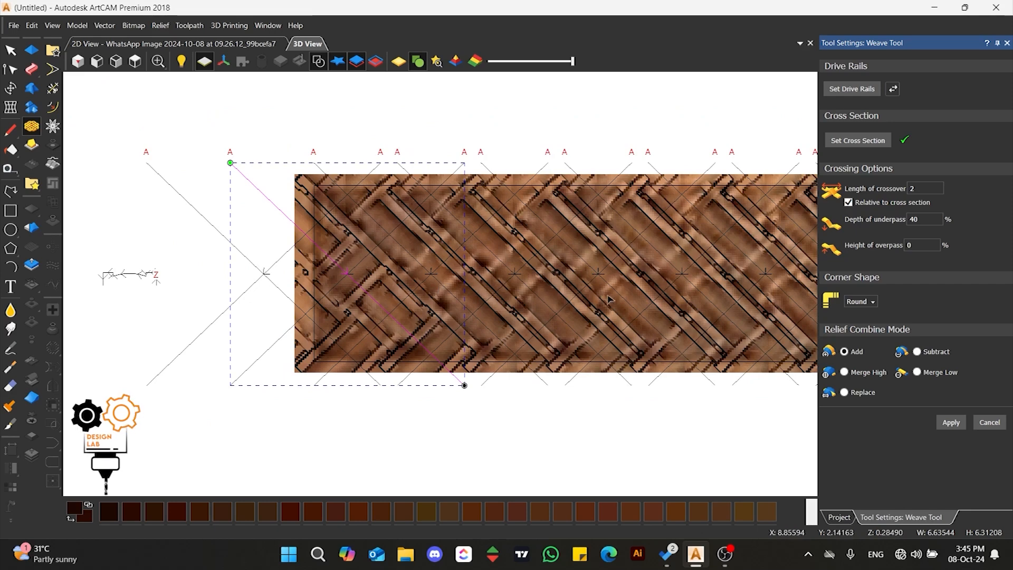
pyautogui.click(990, 422)
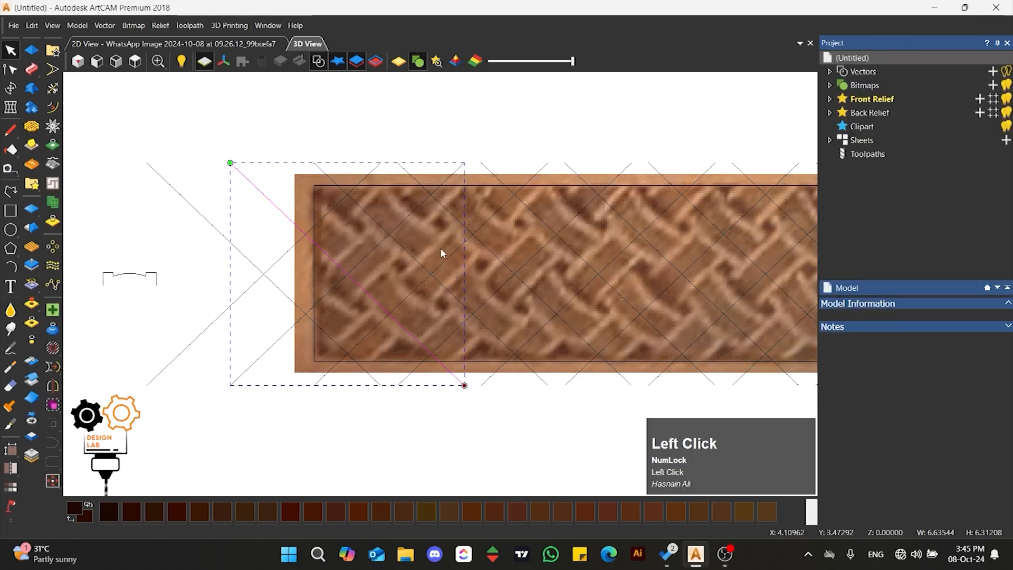
pyautogui.scroll(-2, 435, 248)
pyautogui.scroll(2, 714, 302)
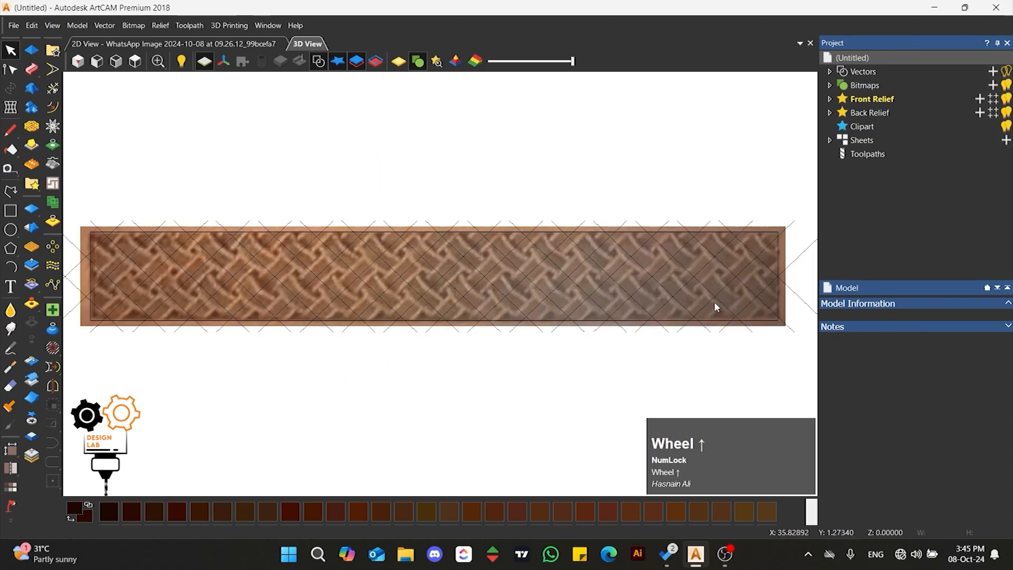
# Raise the model resolution to a higher point count and accept the irreversible resolution adjustment.
pyautogui.rightClick(13, 449)
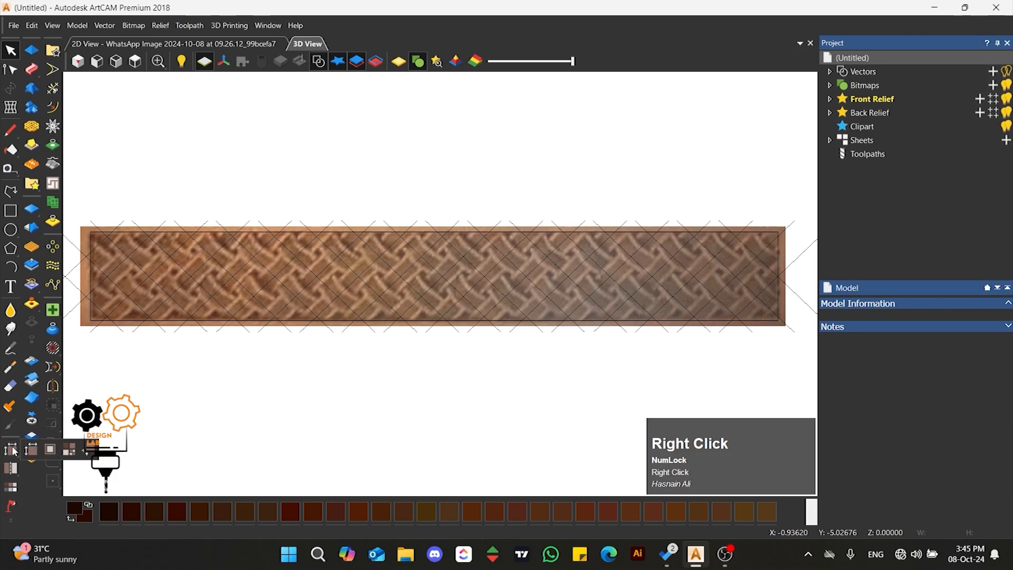
pyautogui.click(69, 449)
pyautogui.moveTo(734, 119); pyautogui.dragTo(819, 126)
pyautogui.click(753, 195)
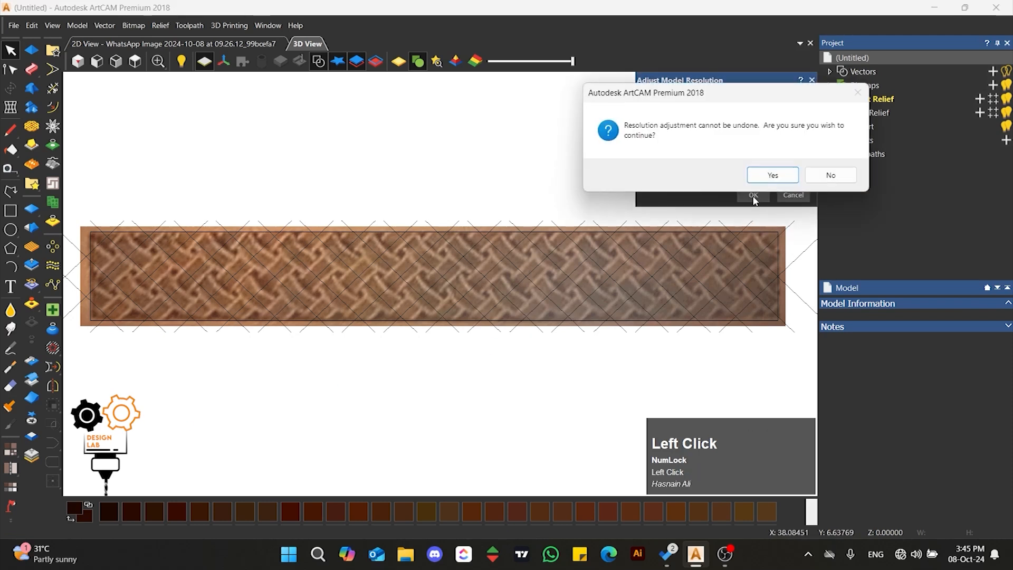
pyautogui.click(771, 174)
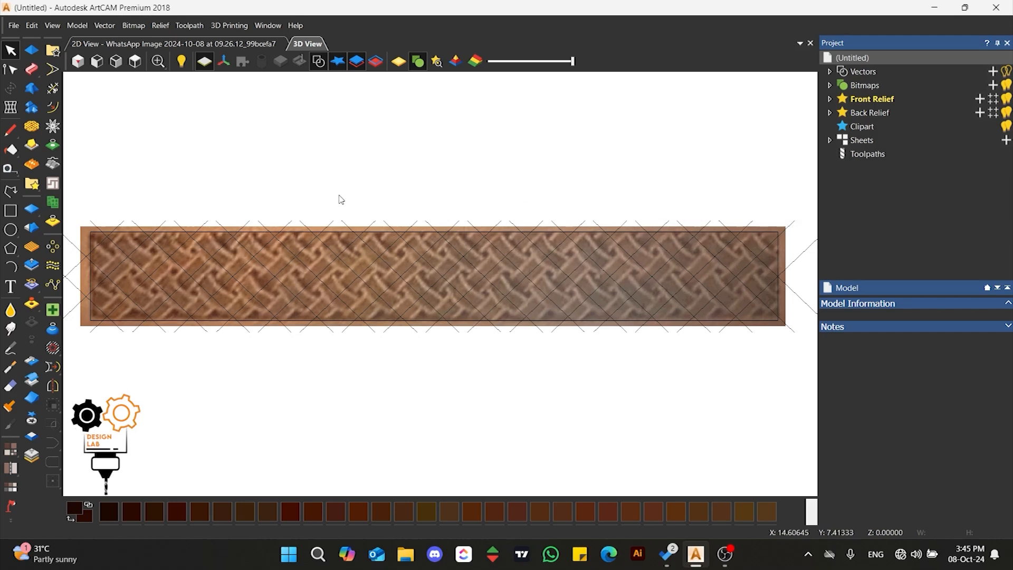
# Select every lattice line that slopes down to the right across the panel, leaving the opposite diagonals and border rectangle unselected.
pyautogui.scroll(-1, 305, 205)
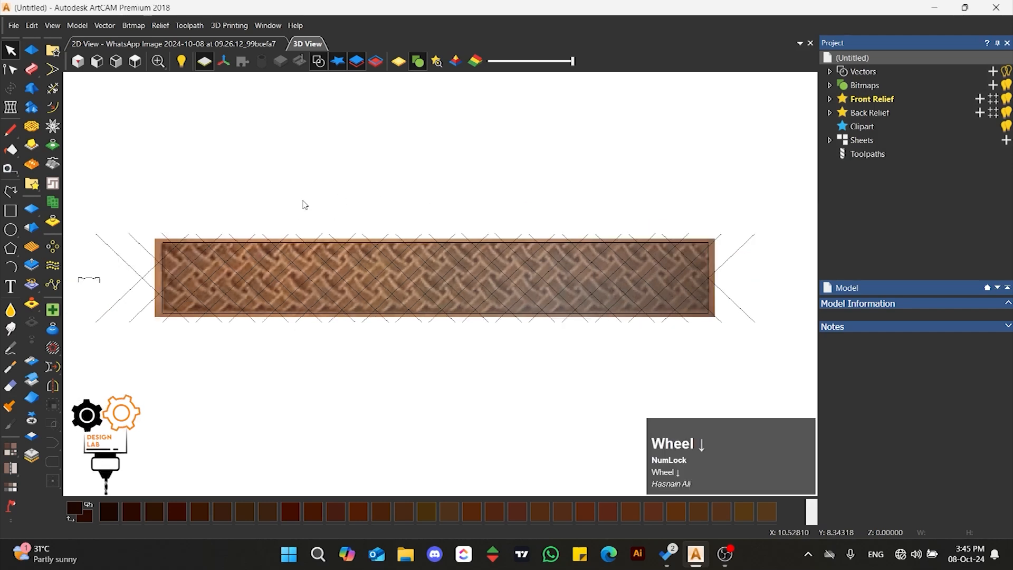
pyautogui.click(139, 234)
pyautogui.moveTo(89, 227)
pyautogui.mouseDown()
pyautogui.moveTo(160, 243)
pyautogui.moveTo(790, 240)
pyautogui.moveTo(523, 240)
pyautogui.moveTo(141, 211)
pyautogui.moveTo(59, 226)
pyautogui.moveTo(85, 242)
pyautogui.mouseUp()
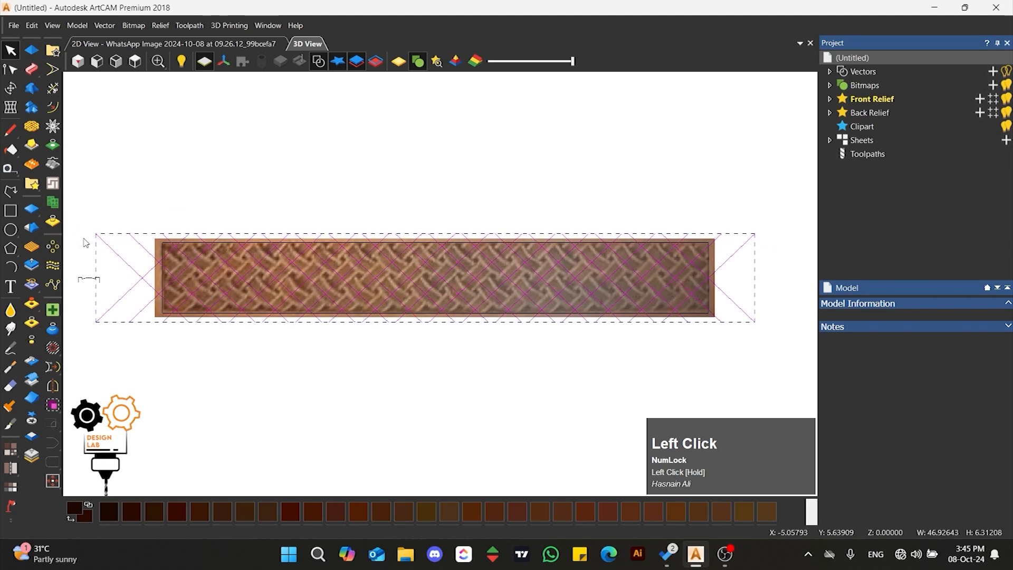
pyautogui.click(113, 265)
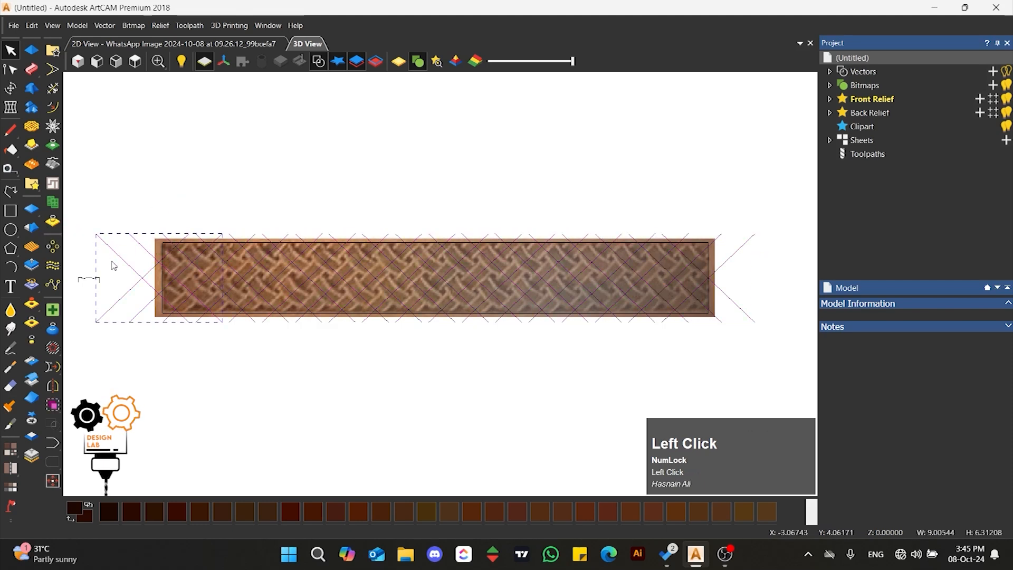
pyautogui.scroll(2, 177, 294)
pyautogui.scroll(1, 360, 277)
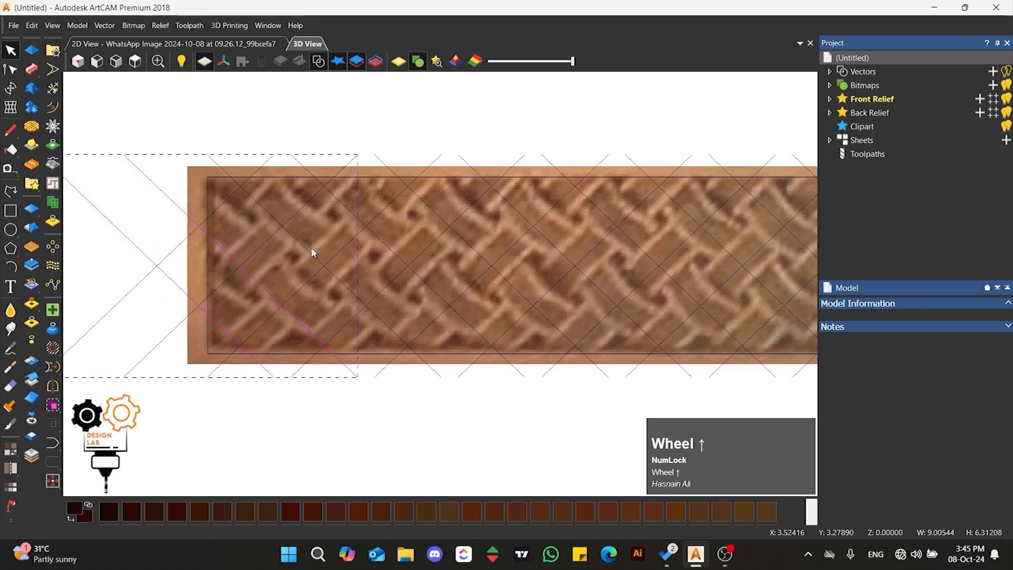
pyautogui.keyDown('shift'); pyautogui.click(365, 210); pyautogui.keyUp('shift')
pyautogui.click(349, 212)
pyautogui.keyDown('shift'); pyautogui.click(301, 244); pyautogui.keyUp('shift')
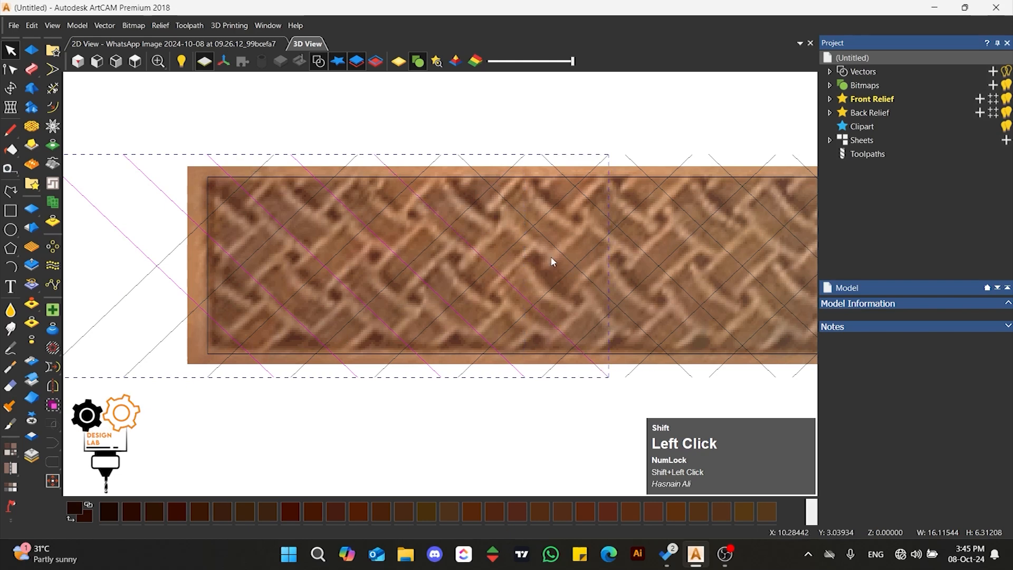
pyautogui.scroll(-2, 500, 308)
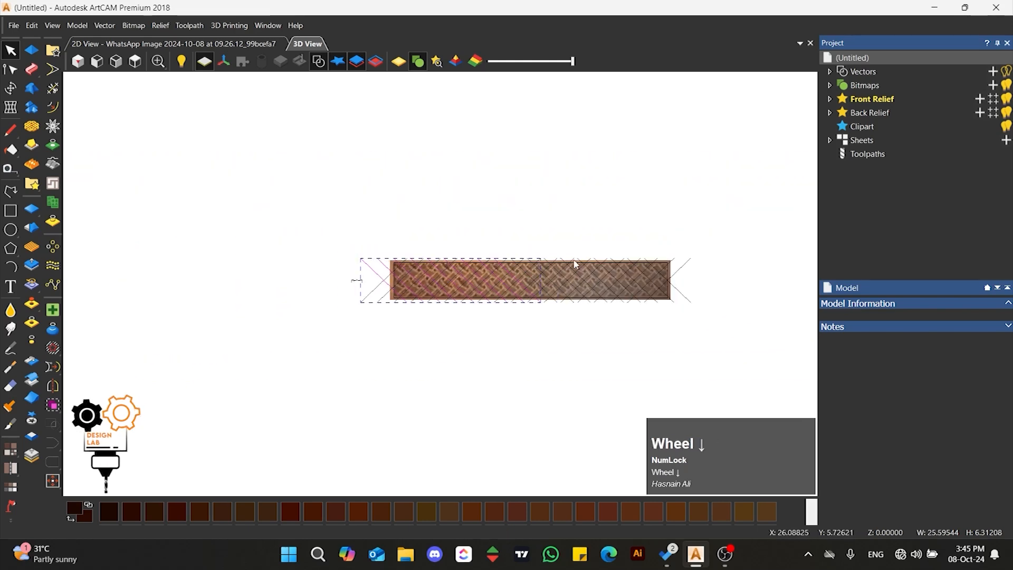
pyautogui.scroll(2, 640, 293)
pyautogui.keyDown('shift'); pyautogui.click(224, 262); pyautogui.keyUp('shift')
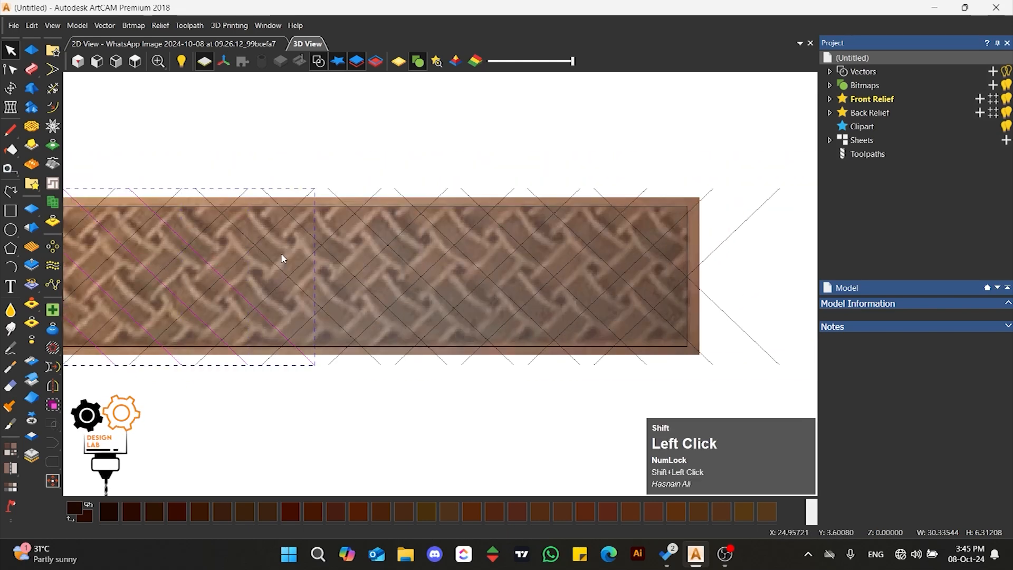
pyautogui.keyDown('shift'); pyautogui.click(353, 257); pyautogui.keyUp('shift')
# Fade the reference bitmap in the 3D view and reverse the direction of the selected diagonal lines.
pyautogui.scroll(-3, 434, 284)
pyautogui.moveTo(571, 61); pyautogui.dragTo(542, 63)
pyautogui.scroll(-2, 465, 284)
pyautogui.scroll(3, 189, 281)
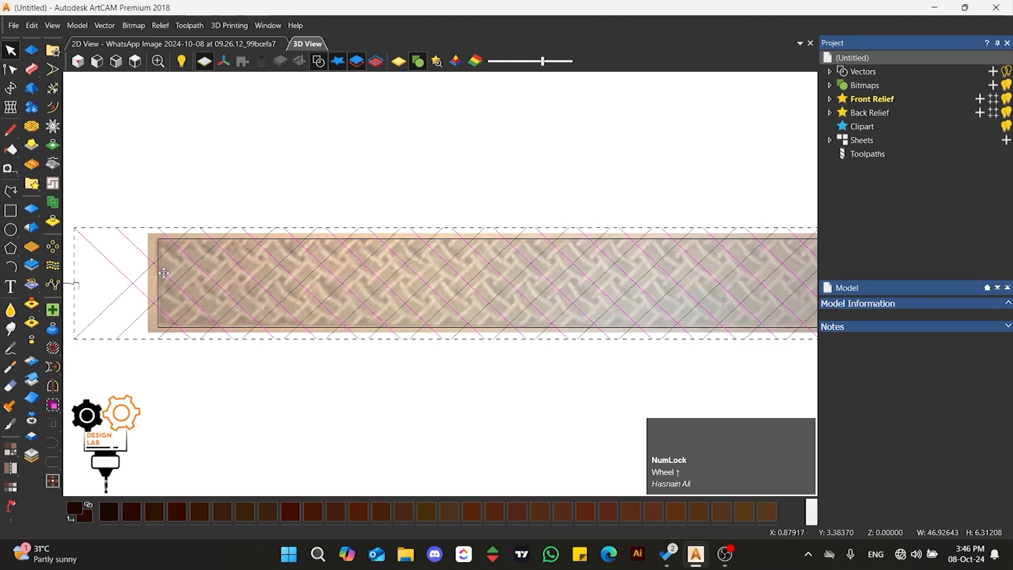
pyautogui.rightClick(142, 253)
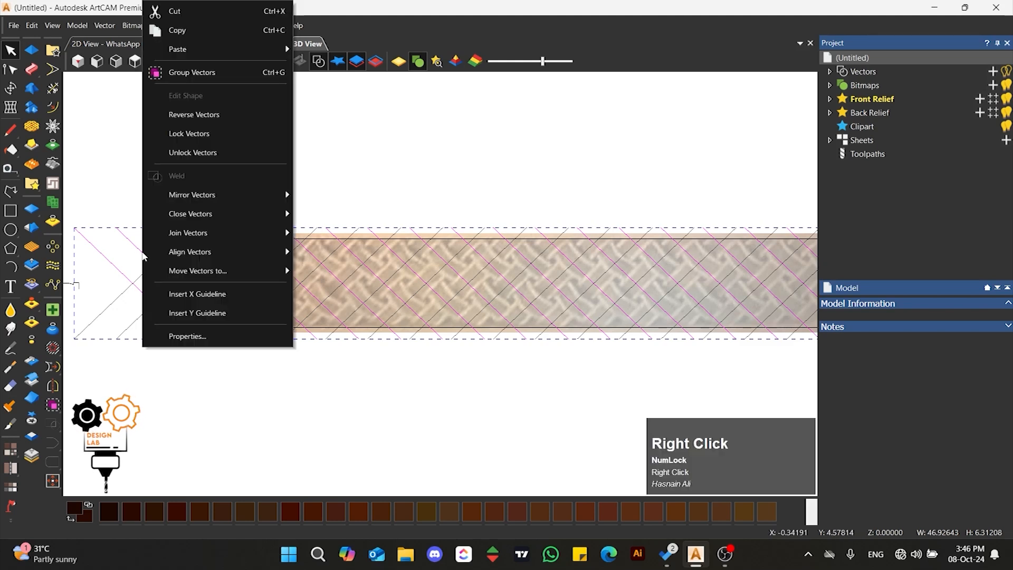
pyautogui.click(225, 116)
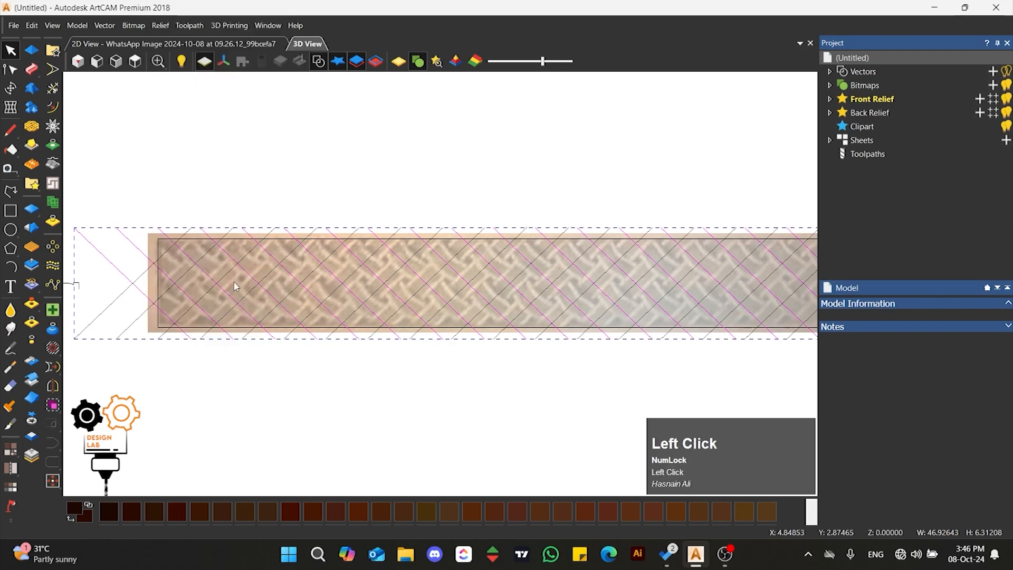
# Select all lattice lines without the border rectangle and start the Weave Tool with them as drive rails and the small profile as cross section.
pyautogui.scroll(-2, 236, 282)
pyautogui.scroll(2, 569, 285)
pyautogui.moveTo(762, 199); pyautogui.dragTo(74, 353)
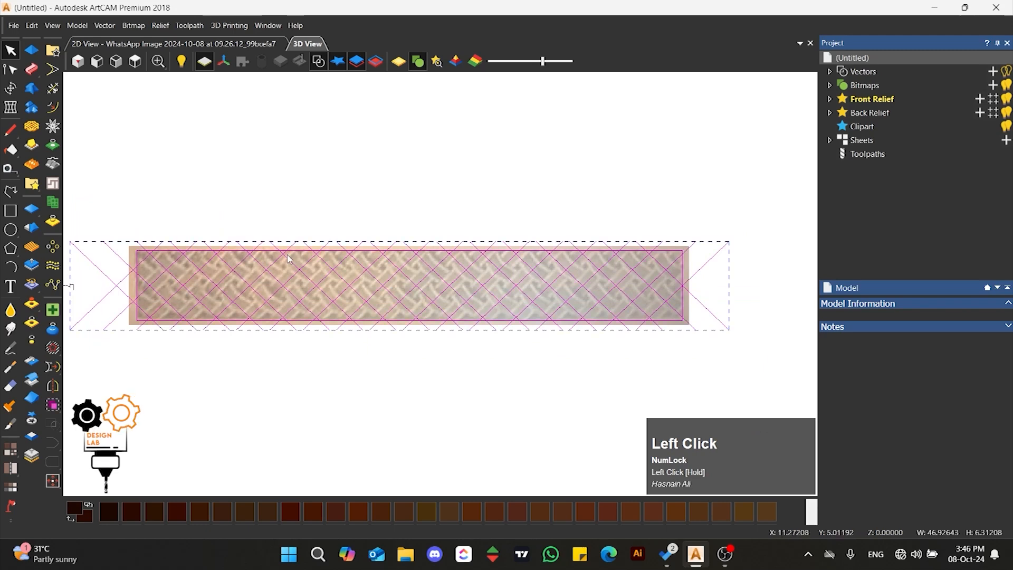
pyautogui.scroll(2, 310, 248)
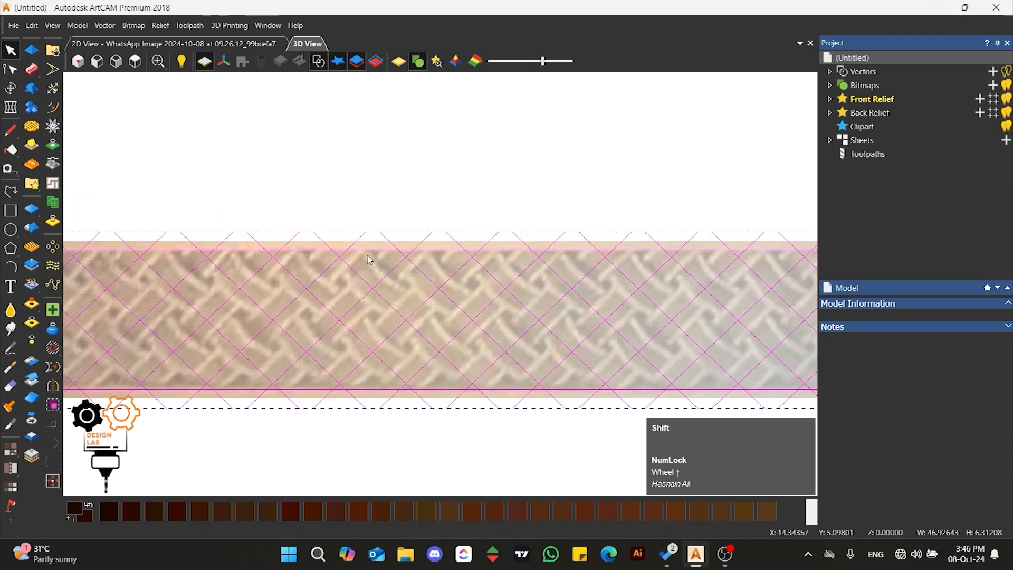
pyautogui.click(355, 294)
pyautogui.scroll(-2, 356, 305)
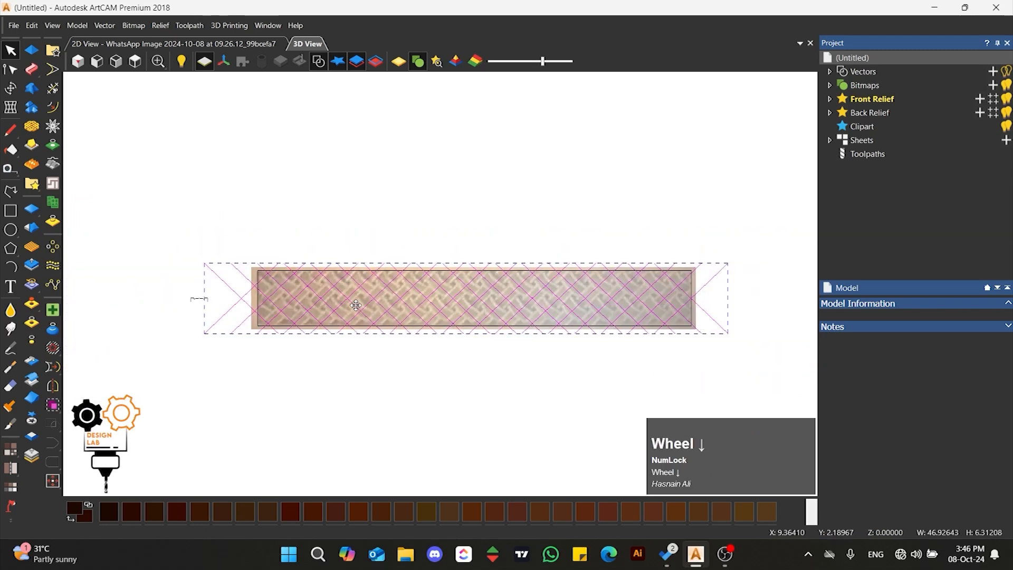
pyautogui.click(31, 127)
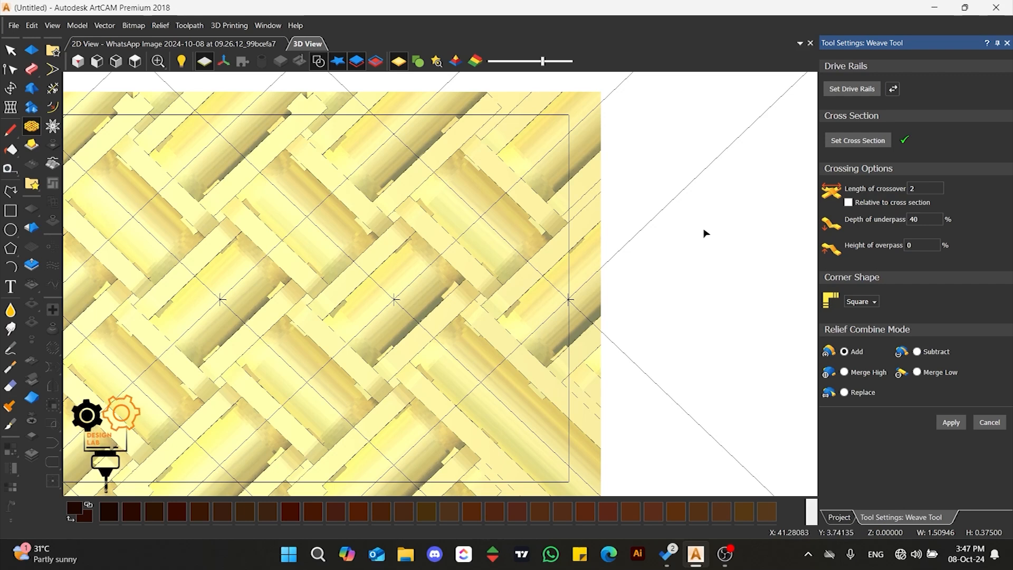
# Set the weave's length of crossover to 1 and make it relative to the cross section.
pyautogui.click(929, 187)
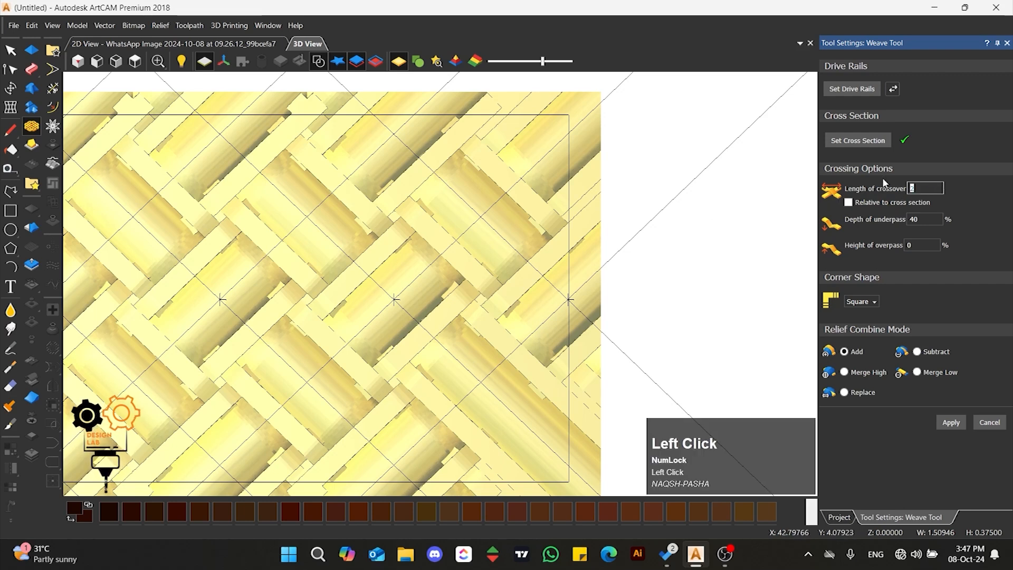
pyautogui.write('1')
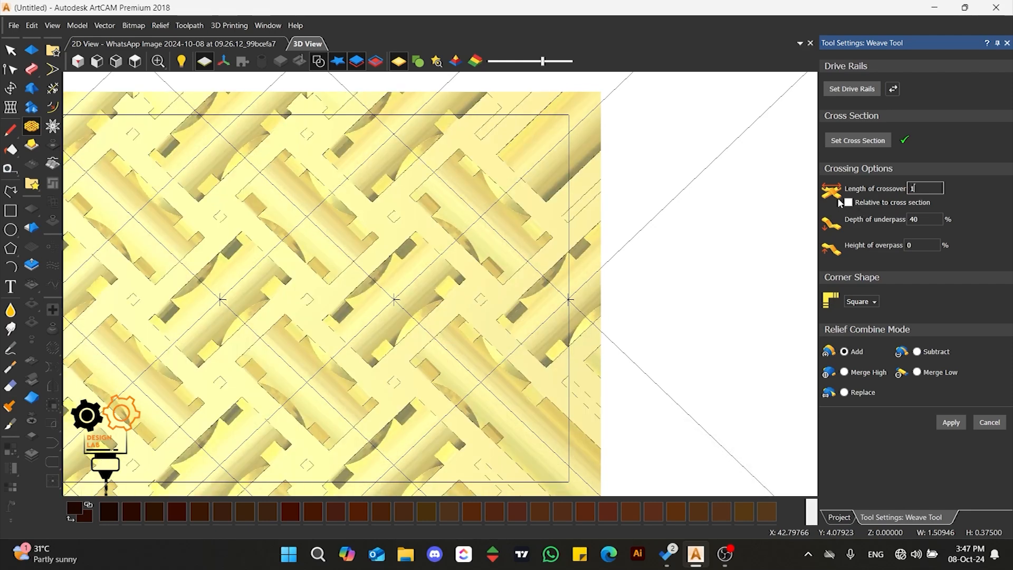
pyautogui.click(849, 203)
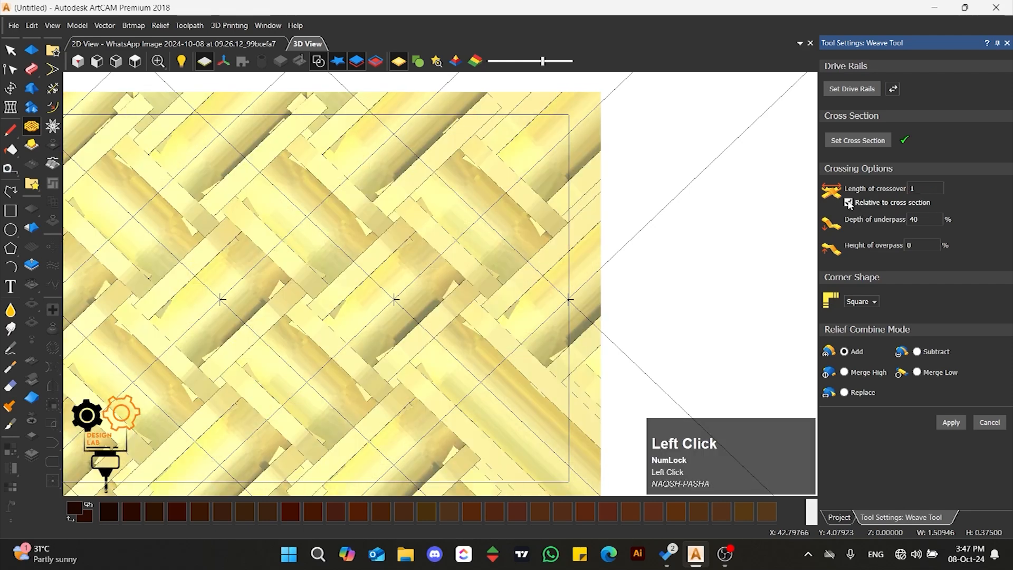
# Examine the weave preview's crossings and strand edges in a tilted 3D view.
pyautogui.scroll(-3, 308, 258)
pyautogui.scroll(6, 251, 287)
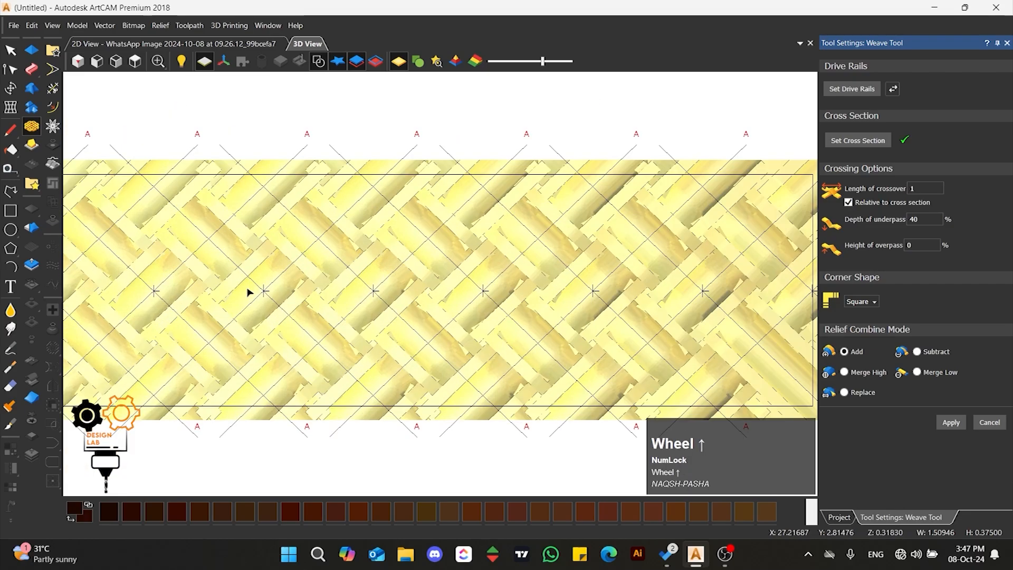
pyautogui.moveTo(312, 333); pyautogui.dragTo(472, 280, button='middle')
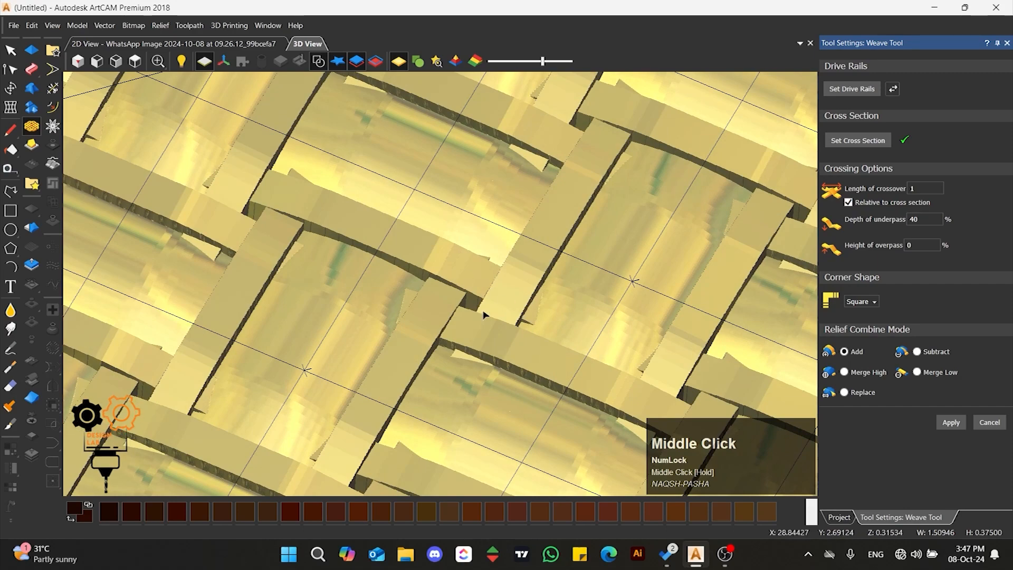
pyautogui.scroll(-4, 432, 299)
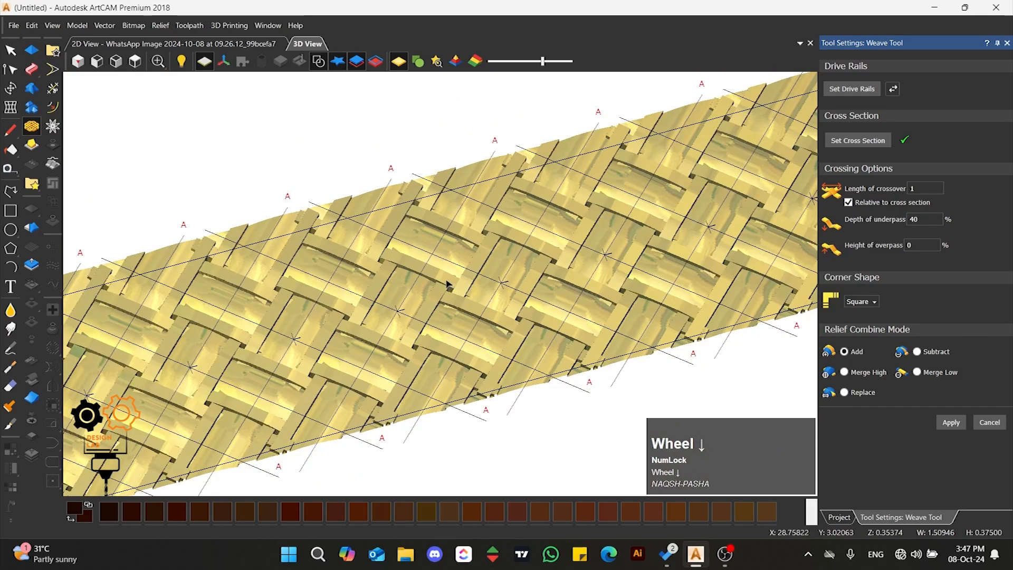
pyautogui.scroll(5, 356, 264)
pyautogui.scroll(-3, 356, 264)
pyautogui.scroll(3, 356, 263)
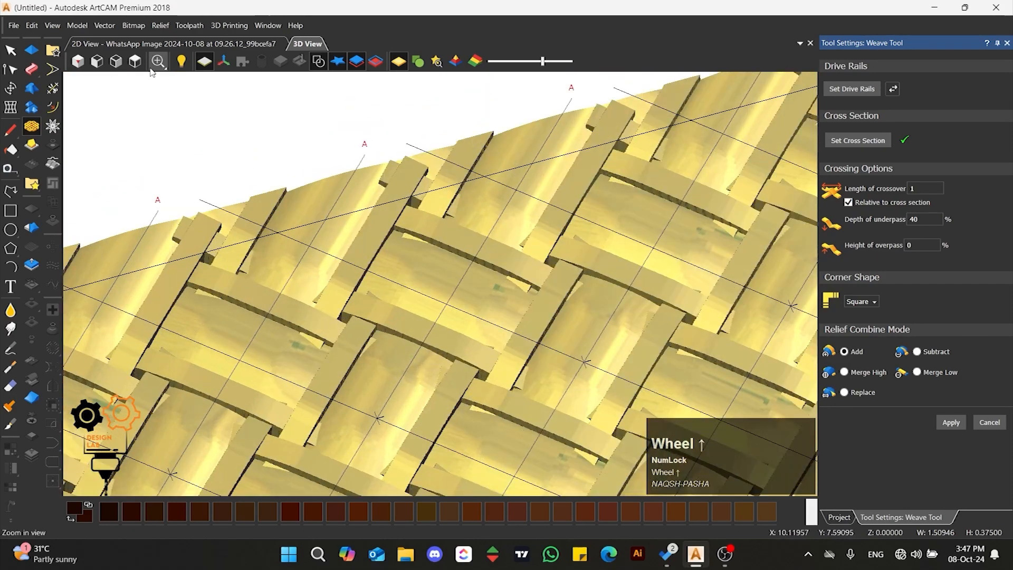
# Narrow the raised rims at both ends of the cross-section profile by moving nodes, making the profile about 1.41 wide.
pyautogui.click(134, 61)
pyautogui.scroll(6, 275, 285)
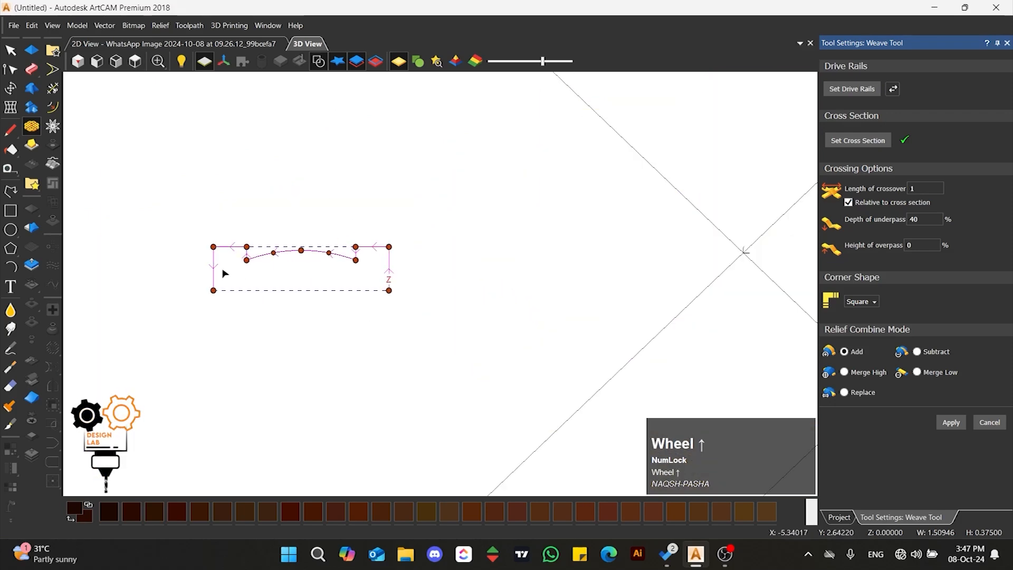
pyautogui.scroll(2, 362, 274)
pyautogui.moveTo(575, 168); pyautogui.dragTo(525, 374)
pyautogui.moveTo(536, 312); pyautogui.dragTo(515, 311)
pyautogui.moveTo(142, 200); pyautogui.dragTo(211, 312)
pyautogui.scroll(-3, 285, 228)
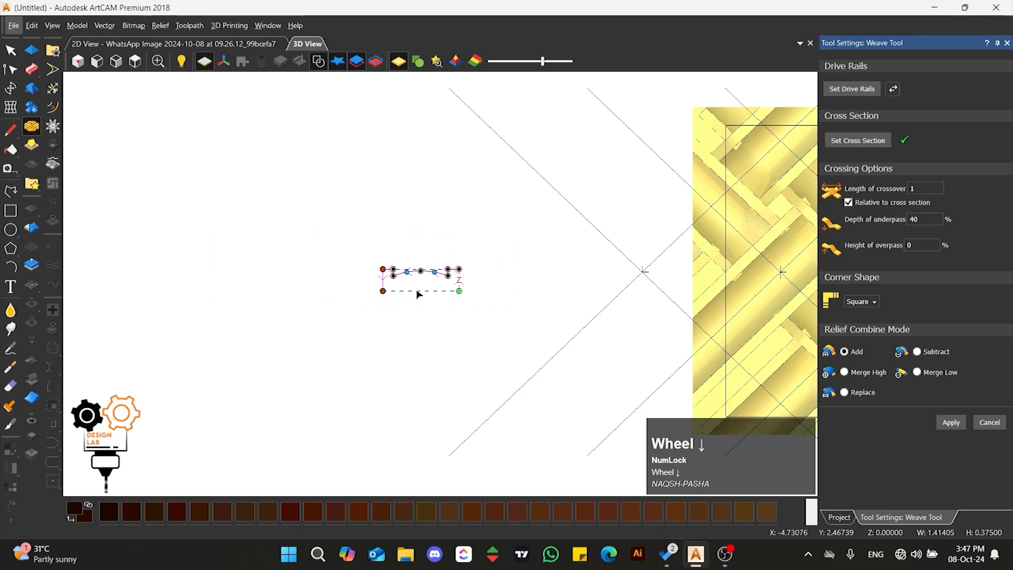
# Inspect the weave preview along the whole panel with the narrowed cross-section profile.
pyautogui.scroll(-6, 438, 284)
pyautogui.scroll(6, 721, 312)
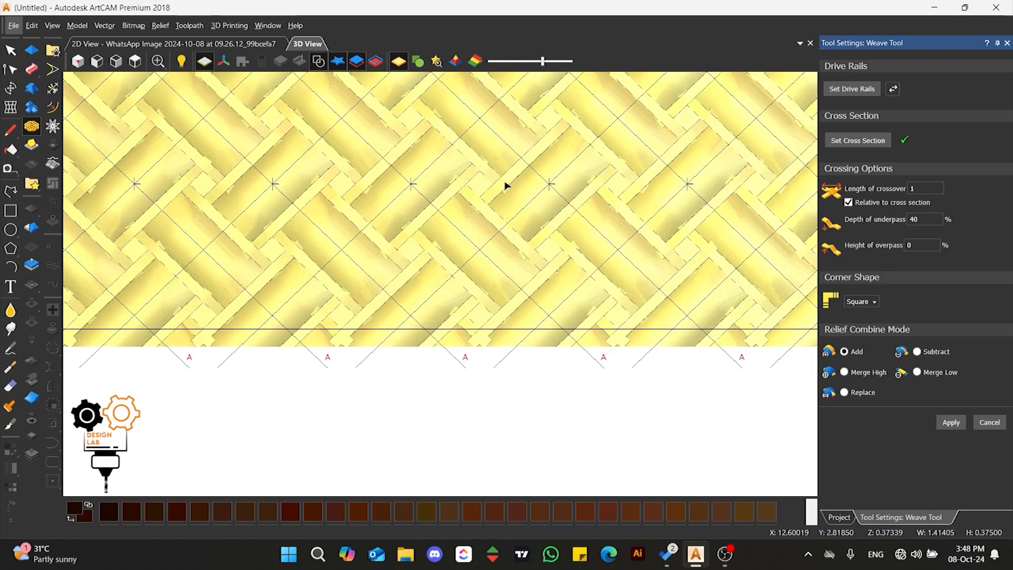
pyautogui.scroll(-3, 504, 188)
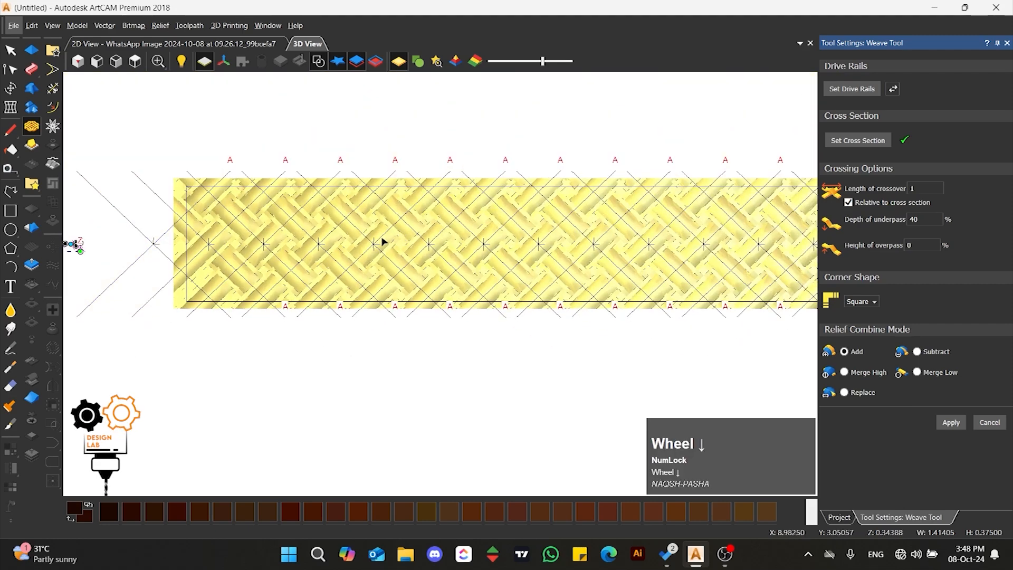
pyautogui.scroll(-1, 373, 241)
pyautogui.scroll(5, 686, 287)
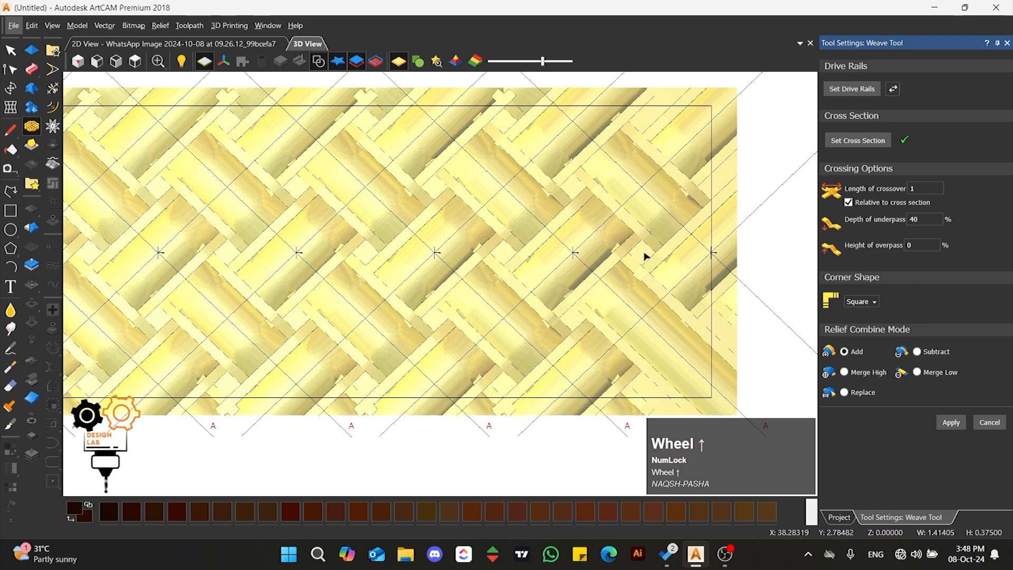
pyautogui.scroll(1, 644, 256)
# Try a length of crossover of 3 for the weave and check the strands.
pyautogui.click(872, 210)
pyautogui.moveTo(928, 189); pyautogui.dragTo(879, 191)
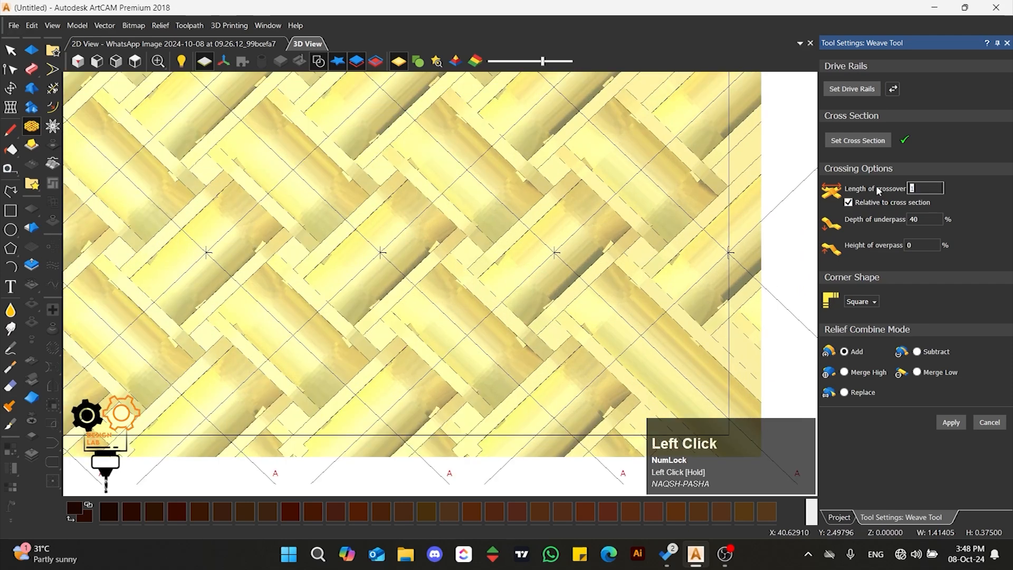
pyautogui.write('3')
pyautogui.scroll(-1, 697, 201)
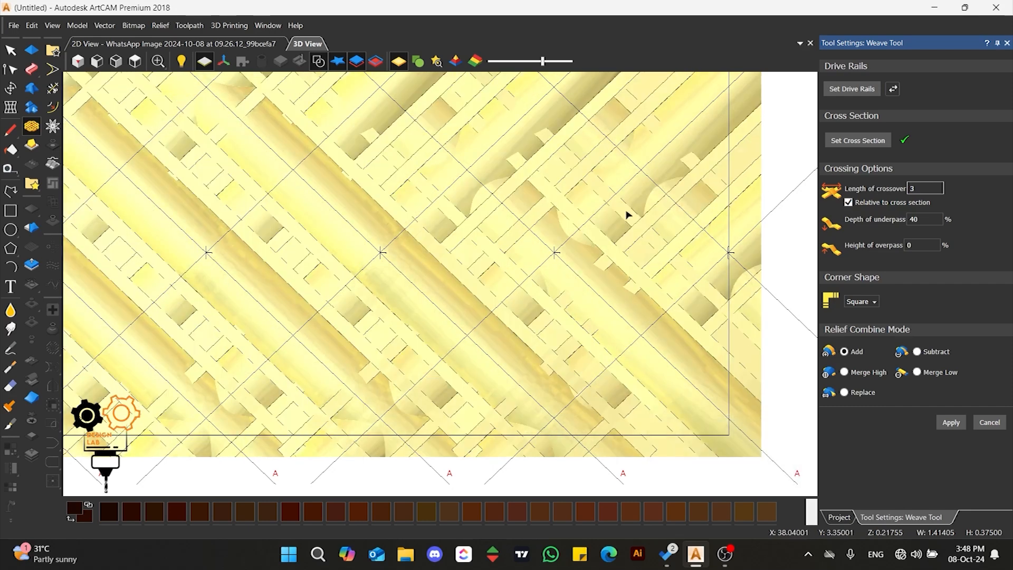
pyautogui.scroll(-1, 555, 237)
pyautogui.scroll(1, 347, 260)
pyautogui.scroll(2, 464, 288)
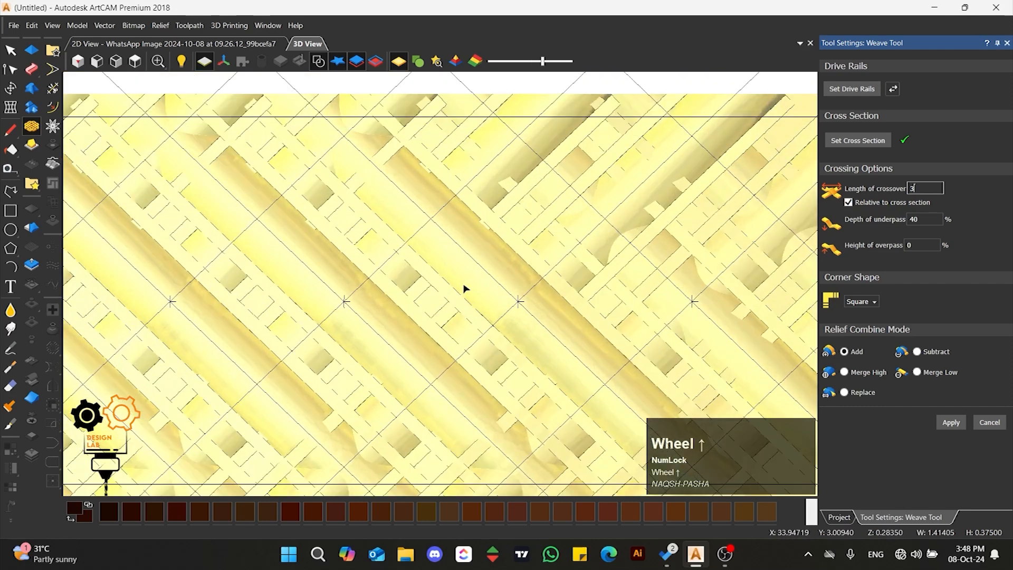
# Set the weave's length of crossover to 1.5 and check the crossings in a tilted 3D view.
pyautogui.moveTo(928, 190); pyautogui.dragTo(886, 192)
pyautogui.write('1.5')
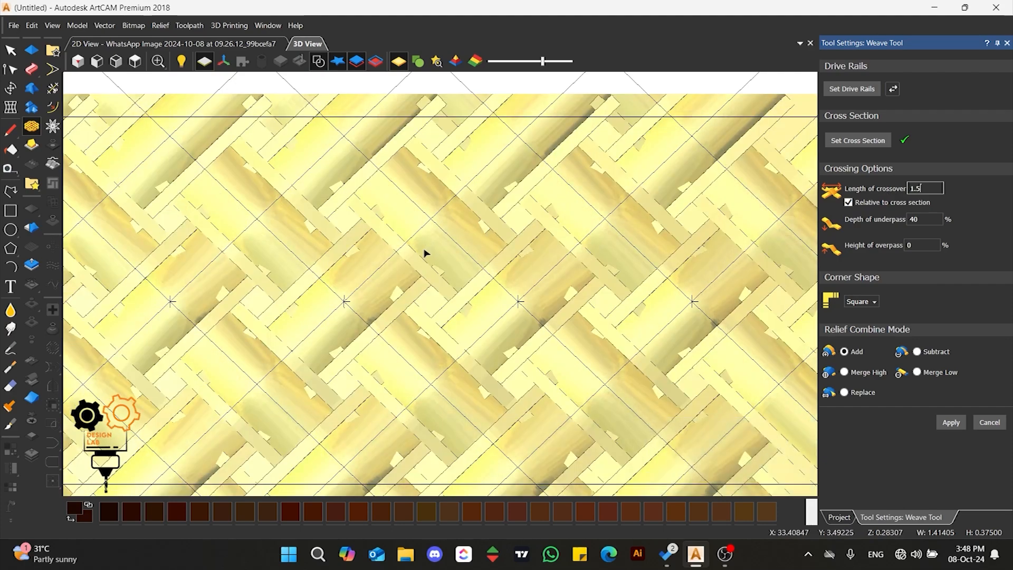
pyautogui.scroll(-2, 425, 254)
pyautogui.scroll(3, 413, 339)
pyautogui.moveTo(391, 373); pyautogui.dragTo(450, 250, button='middle')
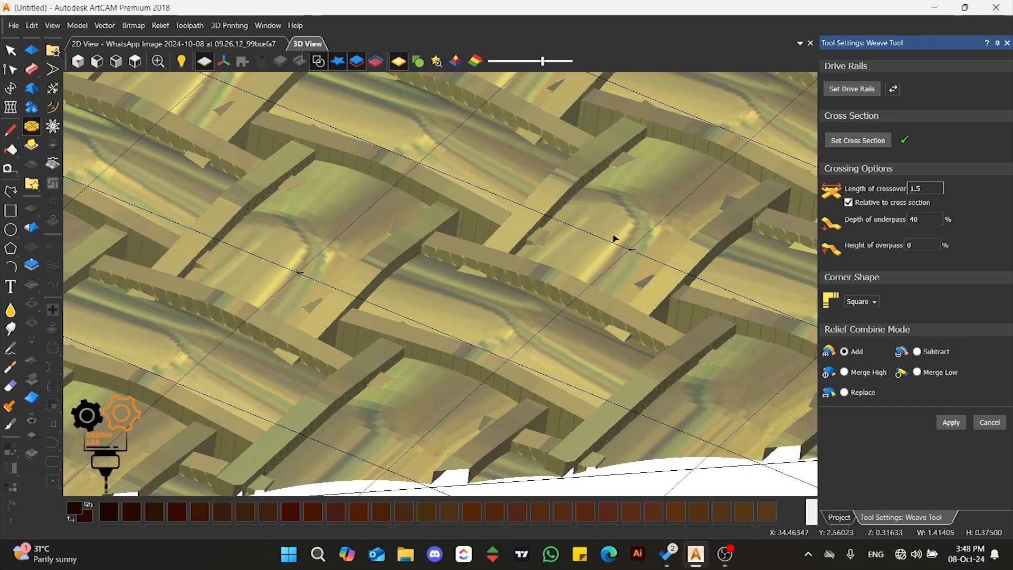
pyautogui.scroll(-2, 385, 223)
pyautogui.moveTo(385, 226); pyautogui.dragTo(399, 243, button='middle')
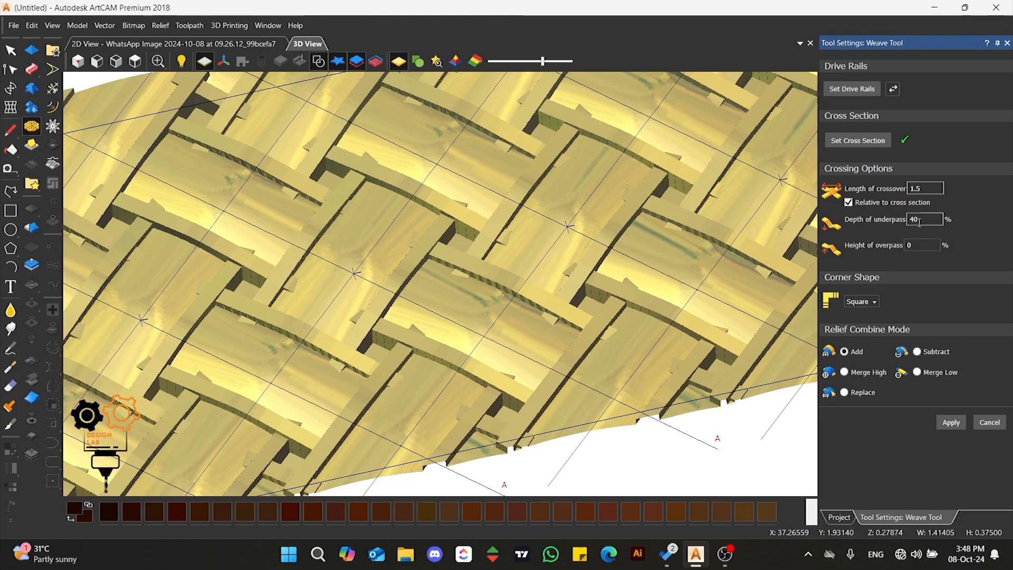
# Try a depth of underpass of 20% and a height of overpass of 20% for the weave.
pyautogui.moveTo(924, 219); pyautogui.dragTo(909, 219)
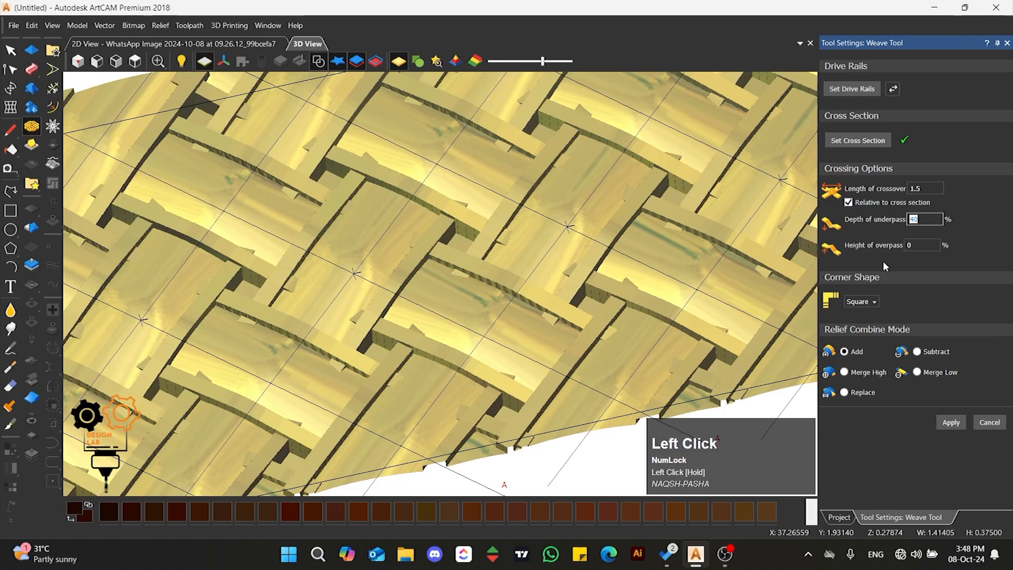
pyautogui.write('20')
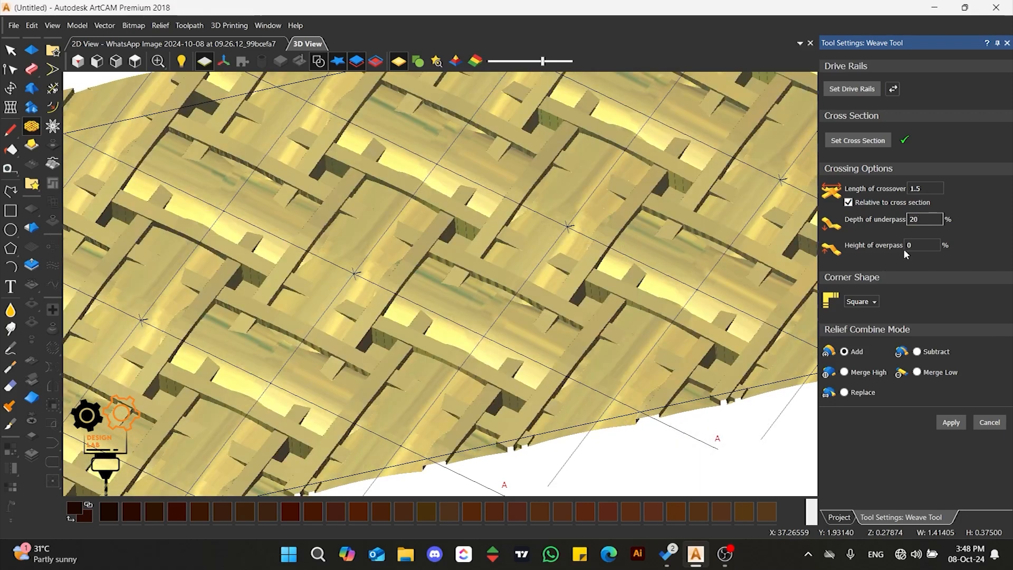
pyautogui.moveTo(921, 247); pyautogui.dragTo(891, 255)
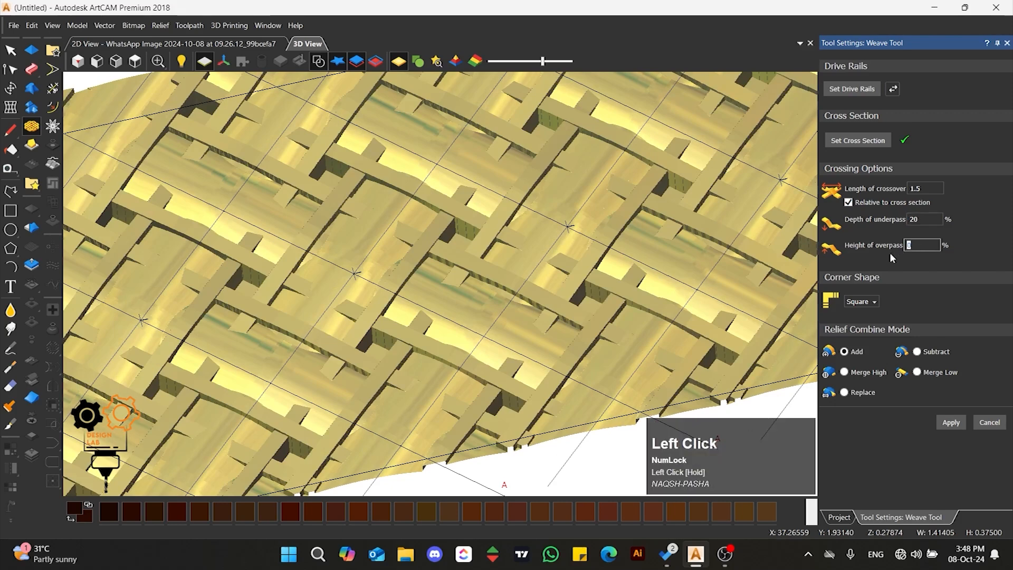
pyautogui.write('20')
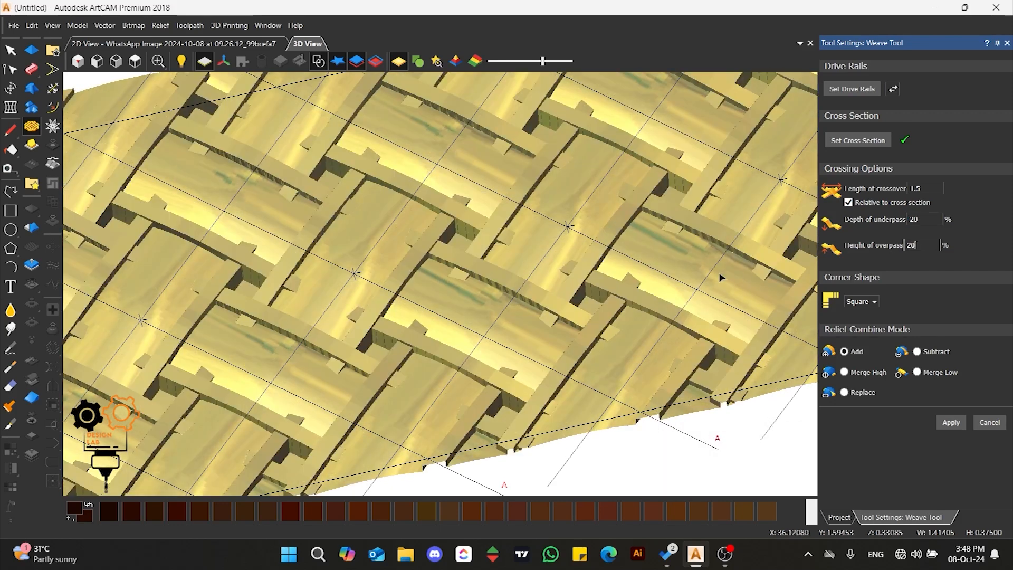
# Examine the strand crossings of the weave preview up close and from a low tilted angle.
pyautogui.scroll(-2, 502, 244)
pyautogui.scroll(5, 502, 244)
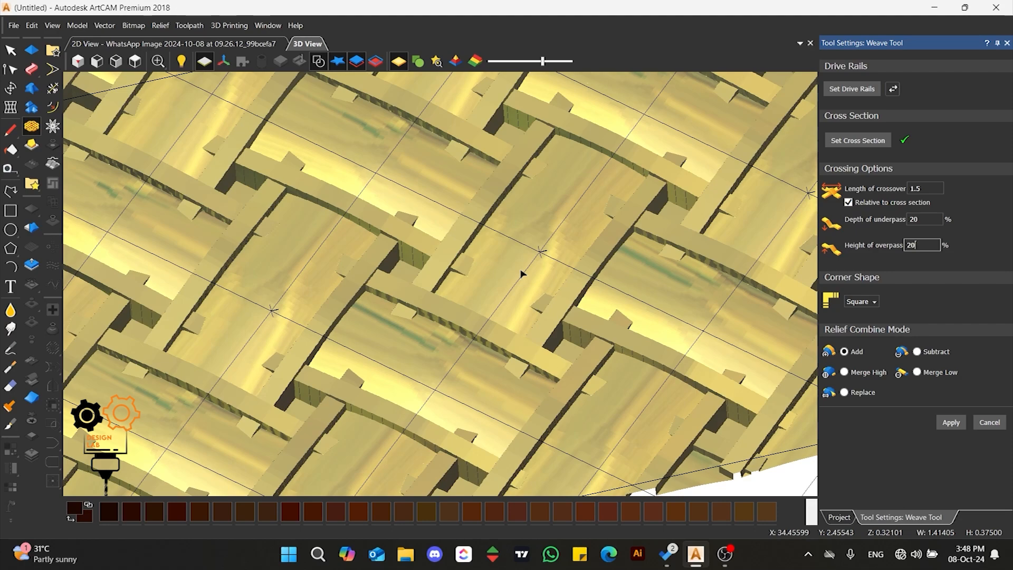
pyautogui.scroll(-3, 523, 274)
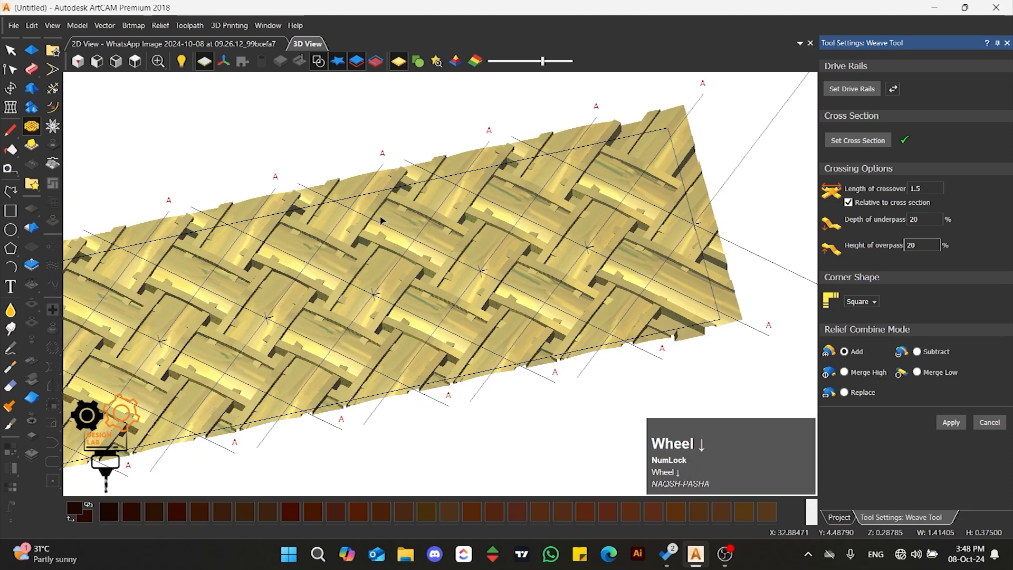
pyautogui.scroll(4, 523, 274)
pyautogui.moveTo(522, 274); pyautogui.dragTo(457, 213, button='middle')
pyautogui.scroll(-2, 390, 287)
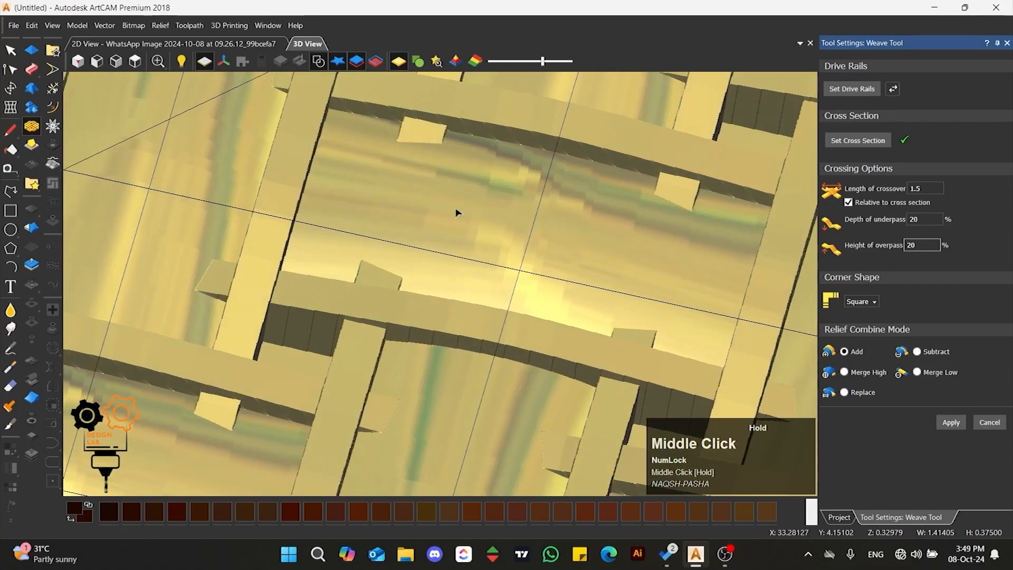
pyautogui.scroll(-2, 482, 159)
pyautogui.moveTo(489, 290); pyautogui.dragTo(435, 248, button='middle')
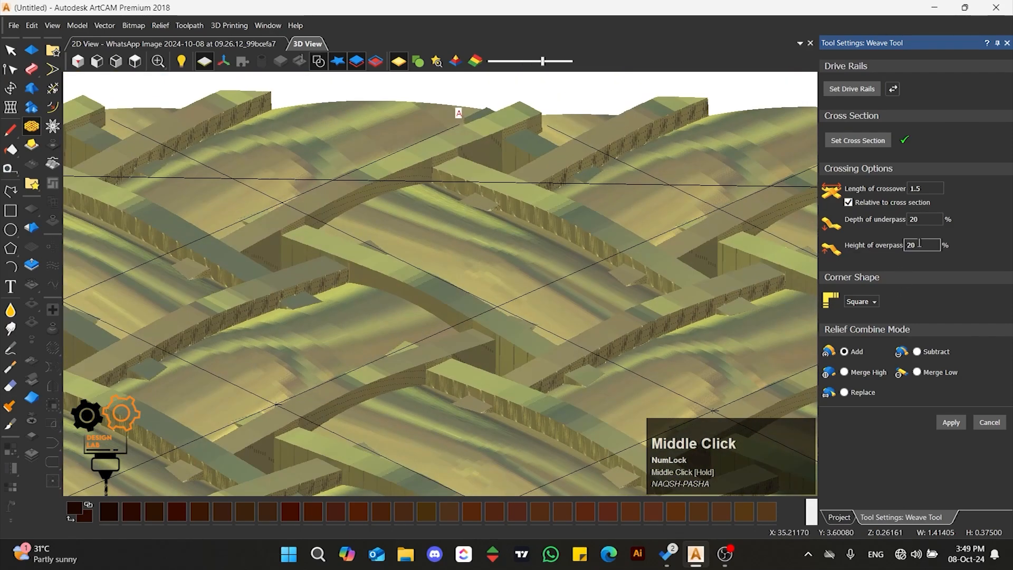
# Try 30% for both the depth of underpass and the height of overpass, and check the crossings.
pyautogui.moveTo(919, 218); pyautogui.dragTo(891, 221)
pyautogui.write('30')
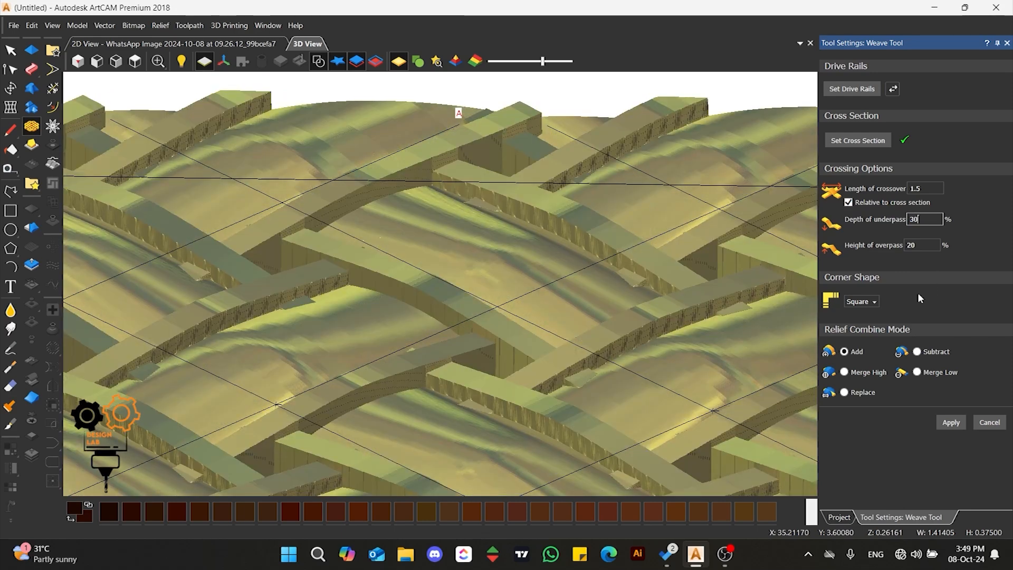
pyautogui.moveTo(921, 247); pyautogui.dragTo(905, 245)
pyautogui.write('30')
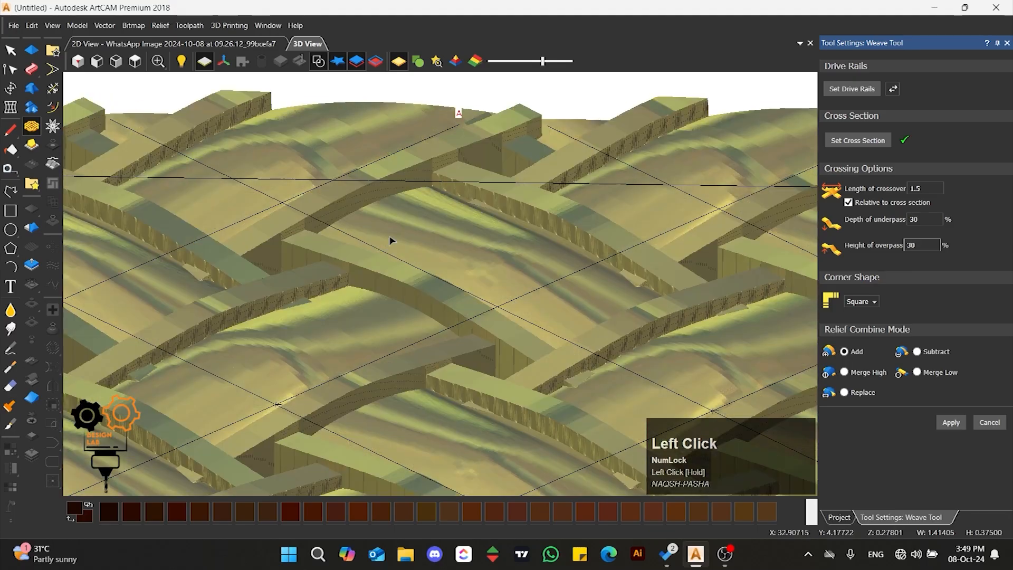
pyautogui.scroll(-3, 390, 238)
pyautogui.moveTo(377, 228); pyautogui.dragTo(533, 222, button='middle')
# Set the depth of underpass and the height of overpass to 40%, and check the strand edges for gaps.
pyautogui.click(918, 219)
pyautogui.write('40')
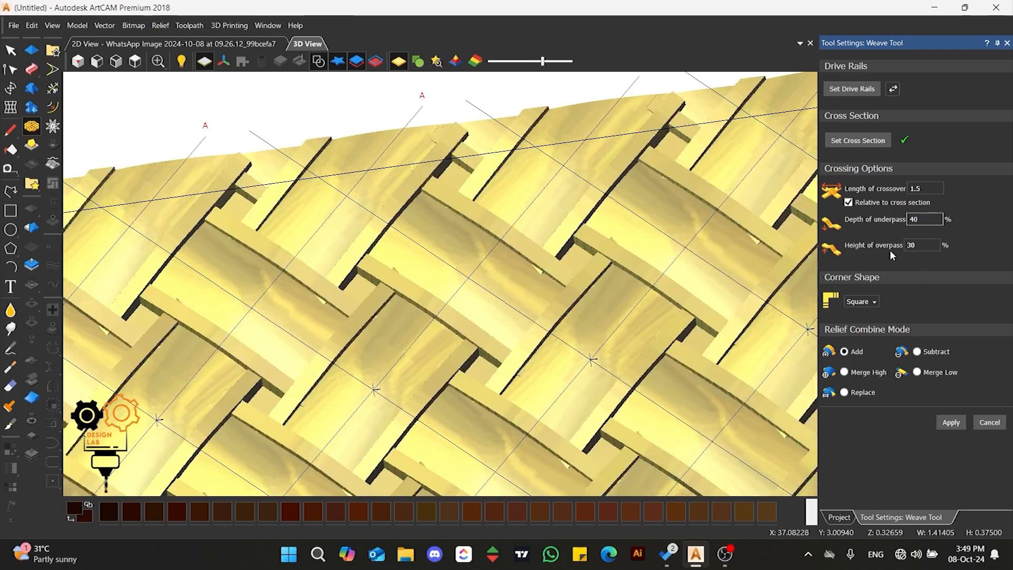
pyautogui.click(919, 246)
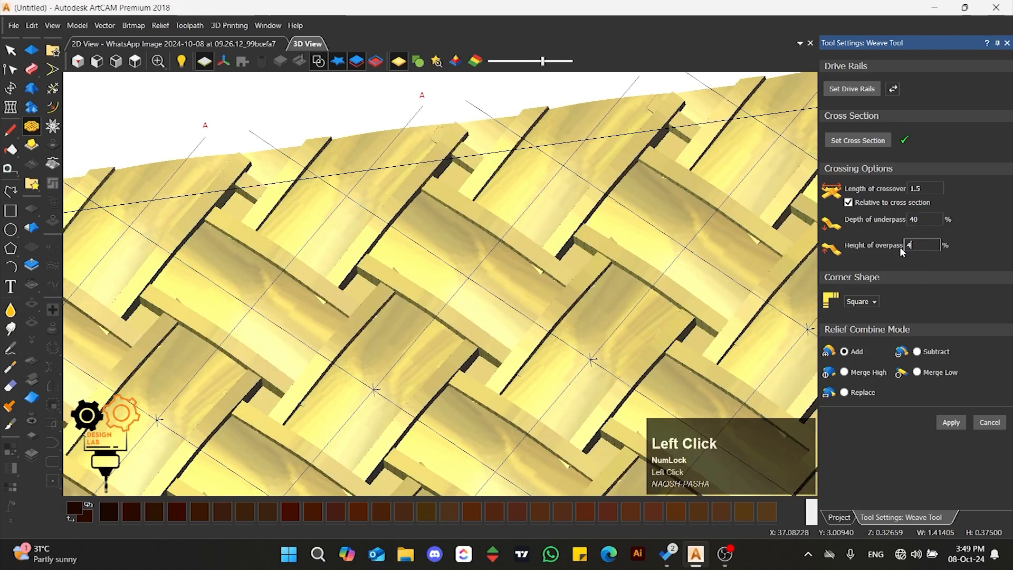
pyautogui.write('40')
pyautogui.scroll(-2, 528, 248)
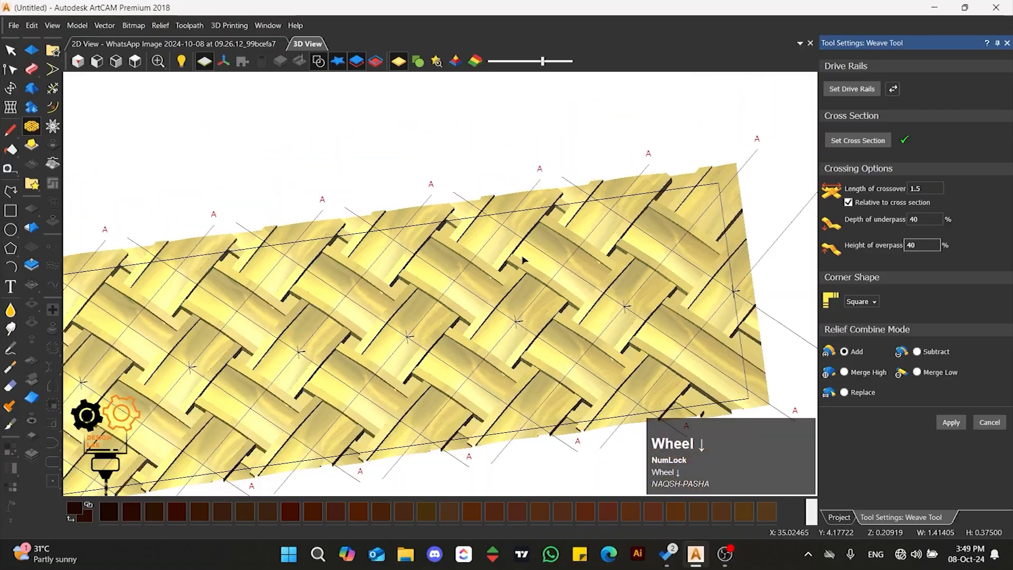
pyautogui.scroll(2, 473, 328)
pyautogui.moveTo(441, 301); pyautogui.dragTo(422, 314, button='middle')
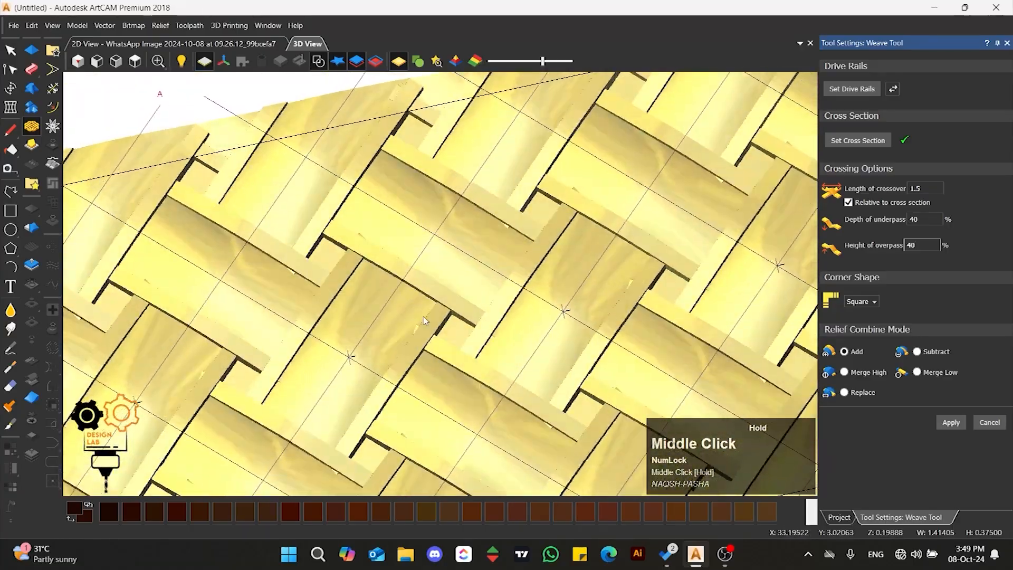
pyautogui.scroll(2, 466, 170)
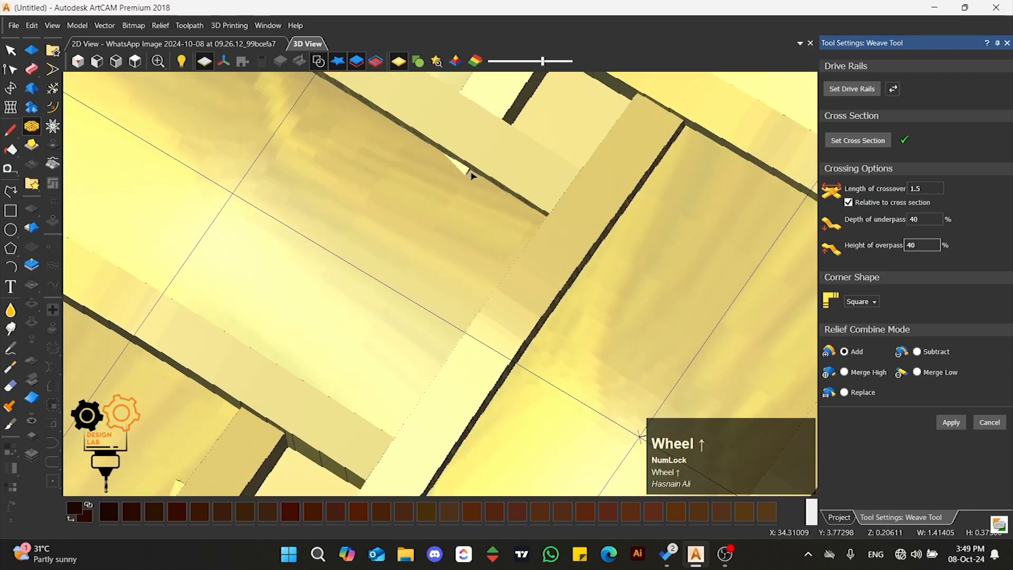
pyautogui.scroll(-2, 470, 179)
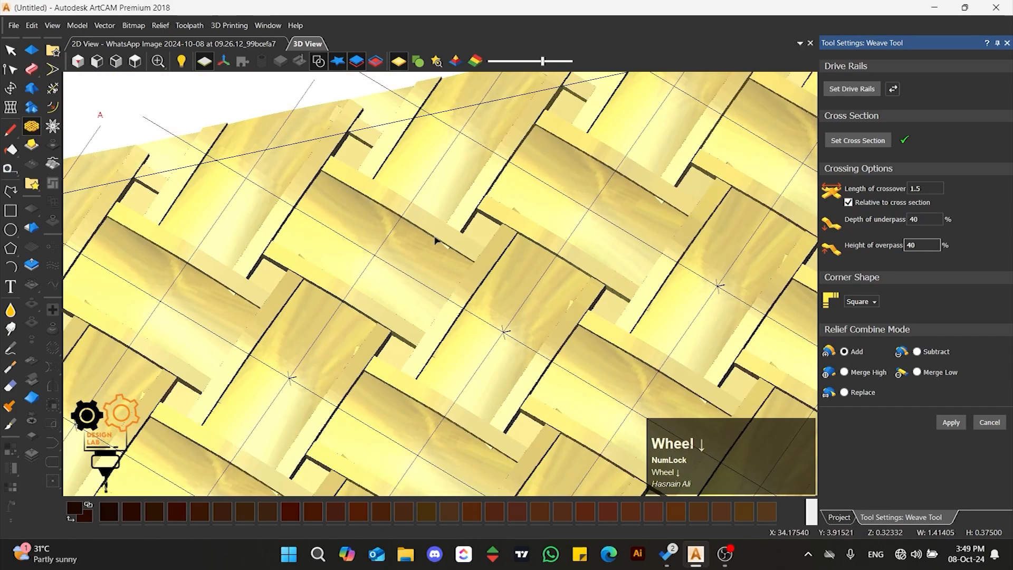
pyautogui.scroll(-2, 435, 240)
pyautogui.scroll(2, 418, 278)
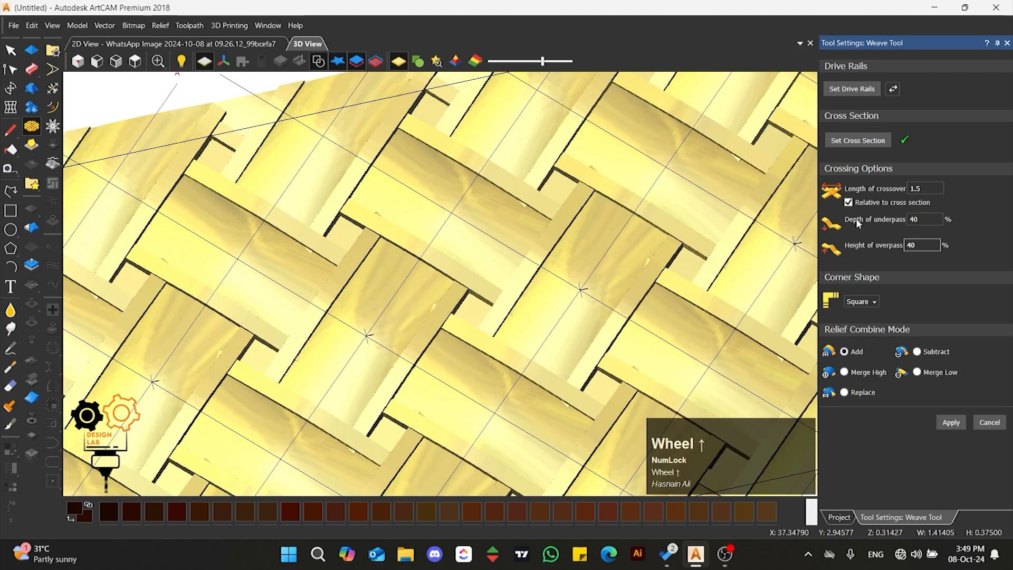
# Make the crossover length independent of the cross section and set it to 2.
pyautogui.click(848, 203)
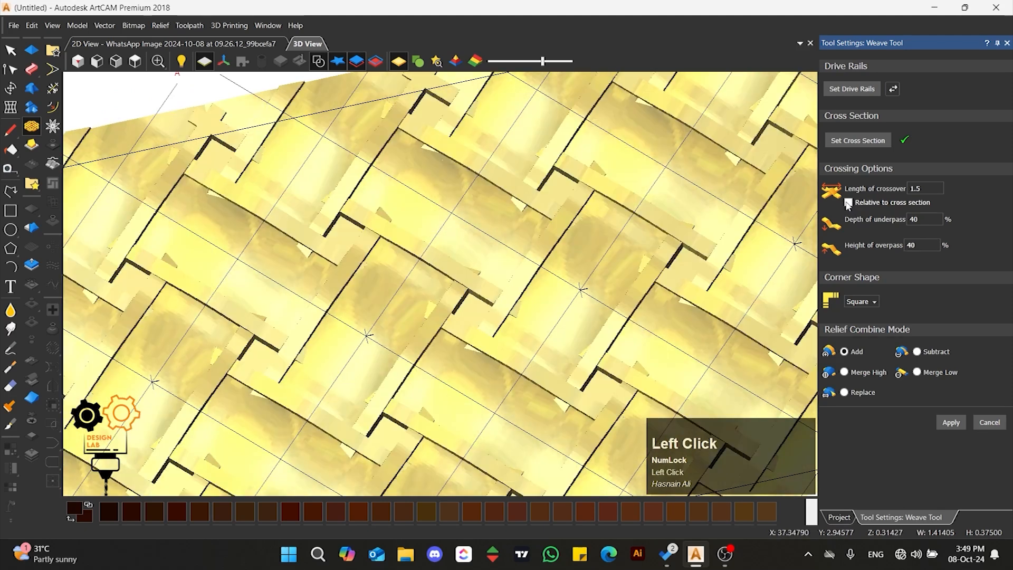
pyautogui.write('1')
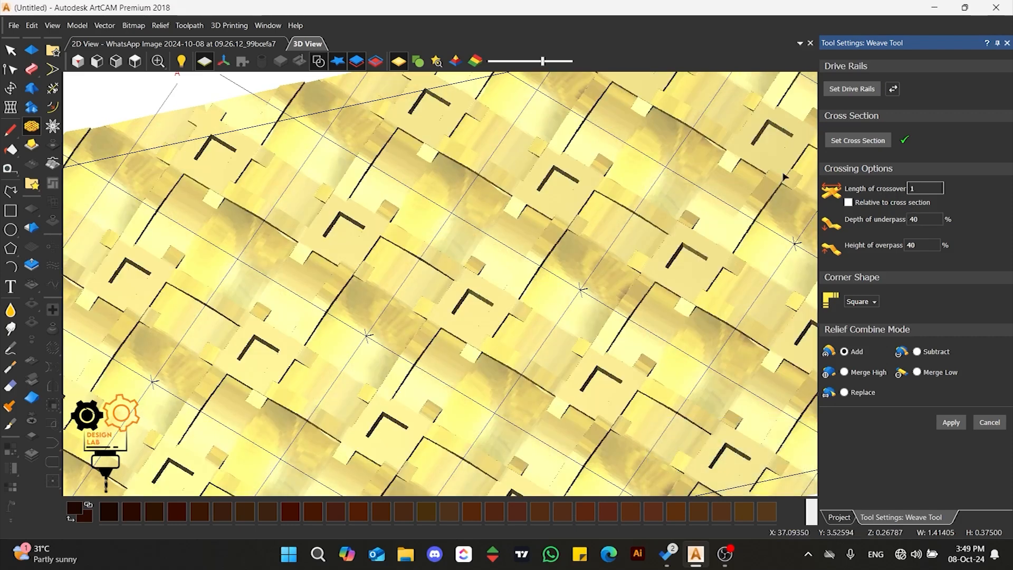
pyautogui.moveTo(925, 187); pyautogui.dragTo(892, 192)
pyautogui.write('2')
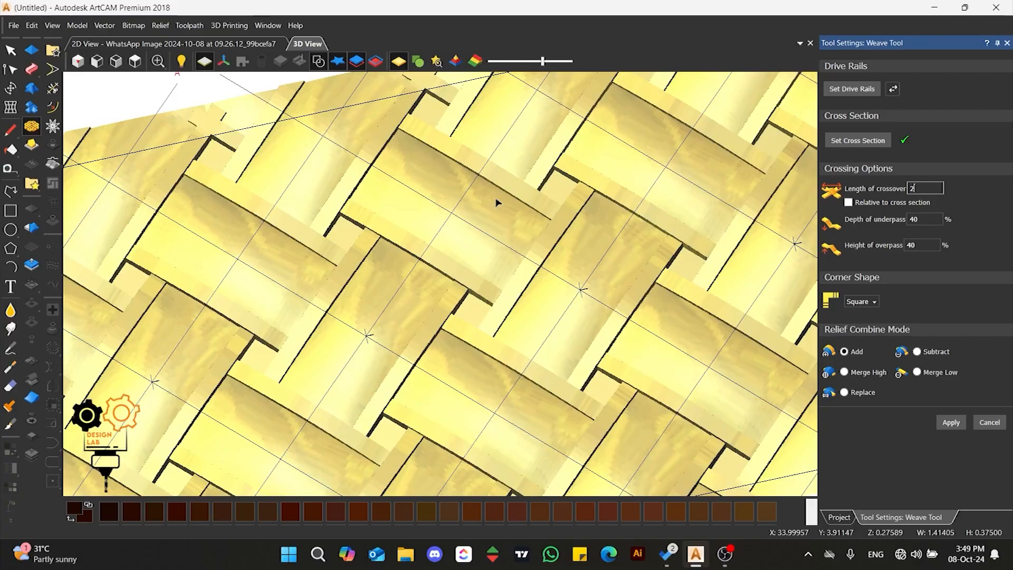
# Examine the weave preview along the whole panel, up close and in tilted views.
pyautogui.click(497, 211)
pyautogui.scroll(-3, 482, 251)
pyautogui.scroll(5, 385, 332)
pyautogui.middleClick(421, 364)
pyautogui.moveTo(421, 364); pyautogui.dragTo(408, 224, button='middle')
pyautogui.scroll(-5, 409, 224)
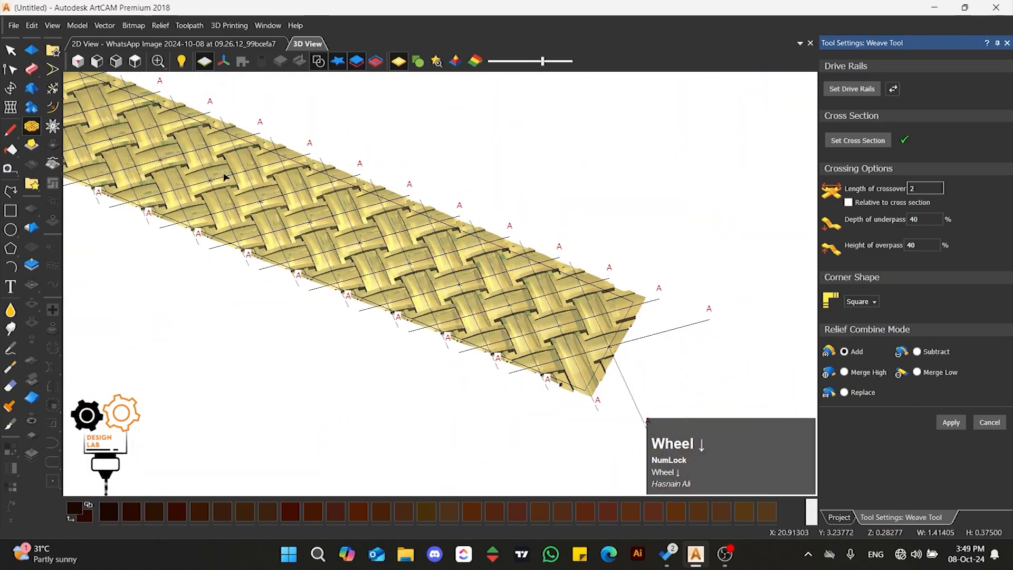
pyautogui.scroll(3, 226, 176)
pyautogui.middleClick(162, 216)
pyautogui.moveTo(164, 217); pyautogui.dragTo(375, 81, button='middle')
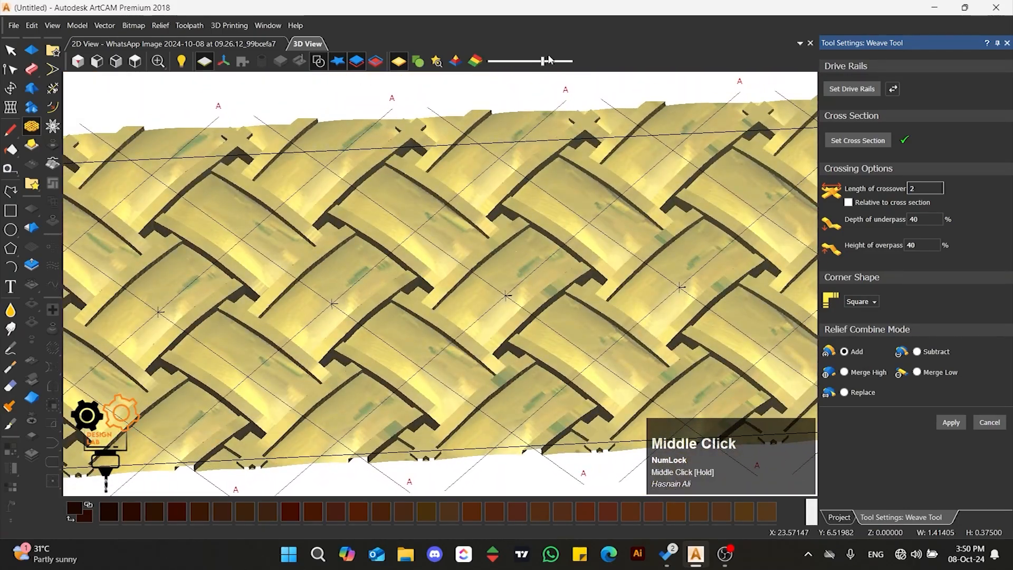
# Raise the 3D view's shading slider to its maximum and check the weave surface.
pyautogui.moveTo(542, 61); pyautogui.dragTo(591, 66)
pyautogui.scroll(-4, 455, 329)
pyautogui.scroll(6, 262, 298)
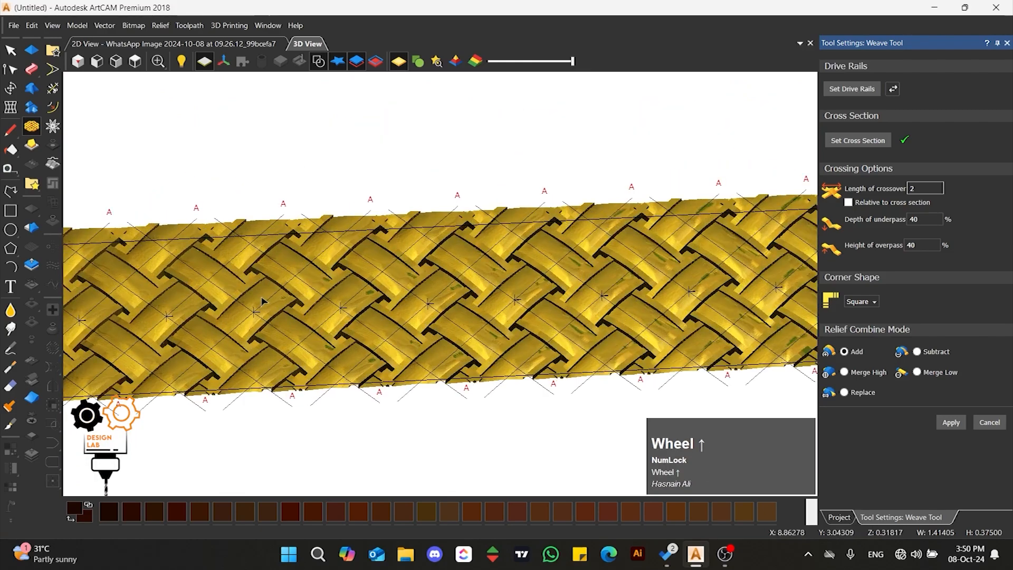
pyautogui.moveTo(264, 301); pyautogui.dragTo(355, 300, button='middle')
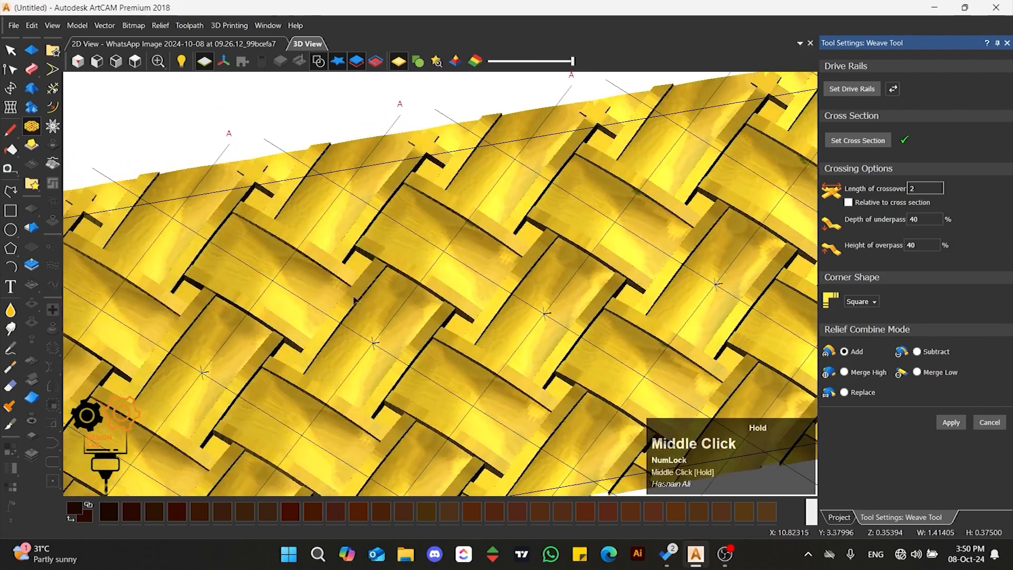
# Hide the vectors in the 3D view and check the bare woven strands from several angles.
pyautogui.click(319, 61)
pyautogui.scroll(-4, 294, 306)
pyautogui.scroll(5, 294, 306)
pyautogui.moveTo(294, 306); pyautogui.dragTo(388, 372, button='middle')
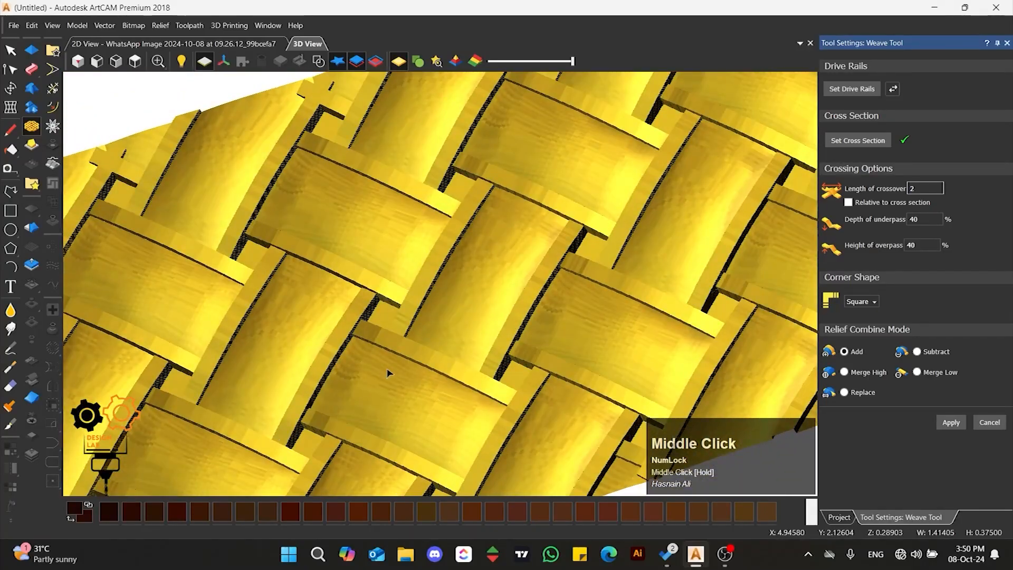
pyautogui.moveTo(363, 313); pyautogui.dragTo(612, 177, button='middle')
pyautogui.scroll(-3, 682, 310)
# Apply the weave to the relief, expand the Front Relief layers and view the panel from above.
pyautogui.click(948, 425)
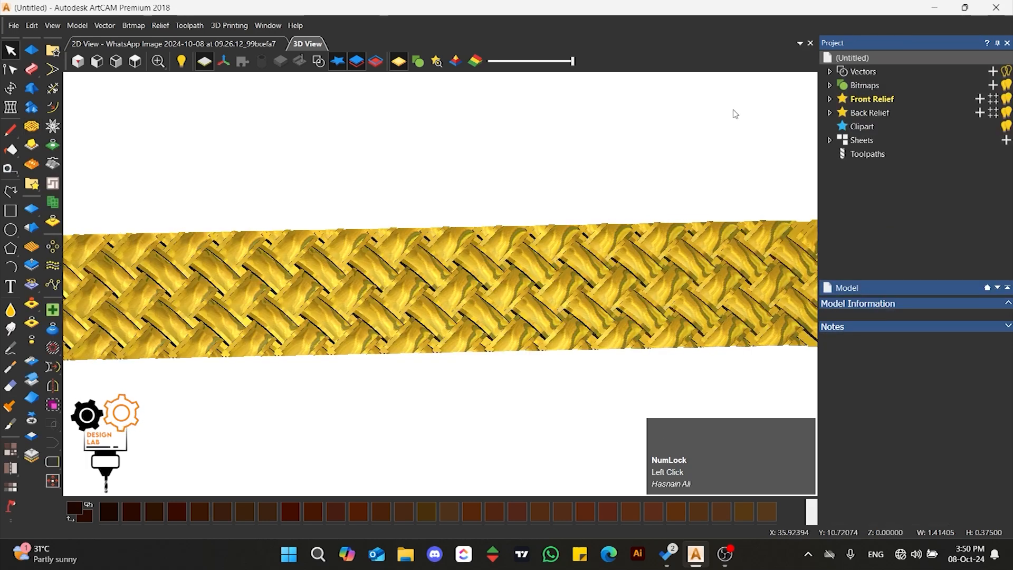
pyautogui.click(829, 100)
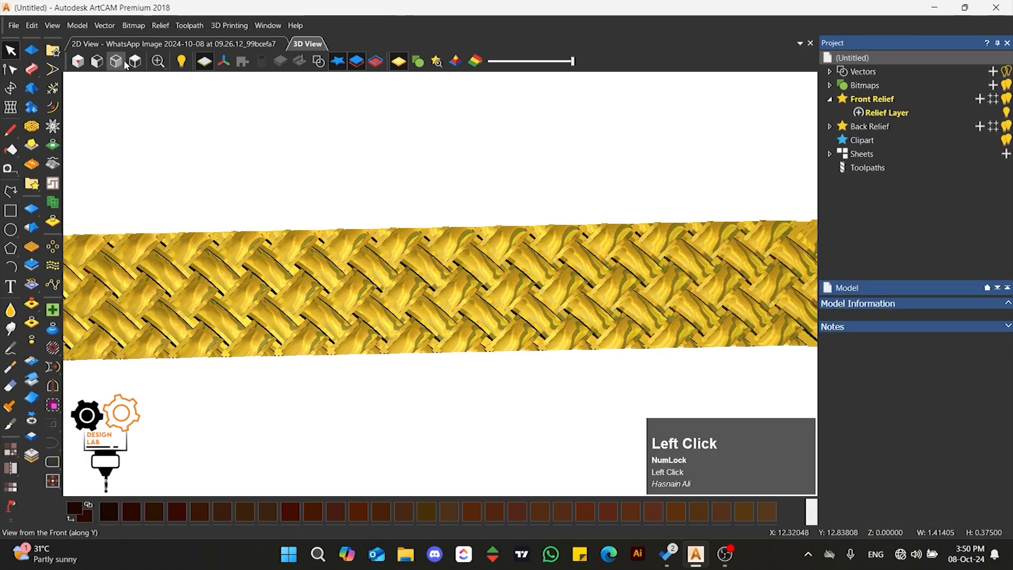
pyautogui.scroll(3, 409, 246)
pyautogui.scroll(3, 442, 283)
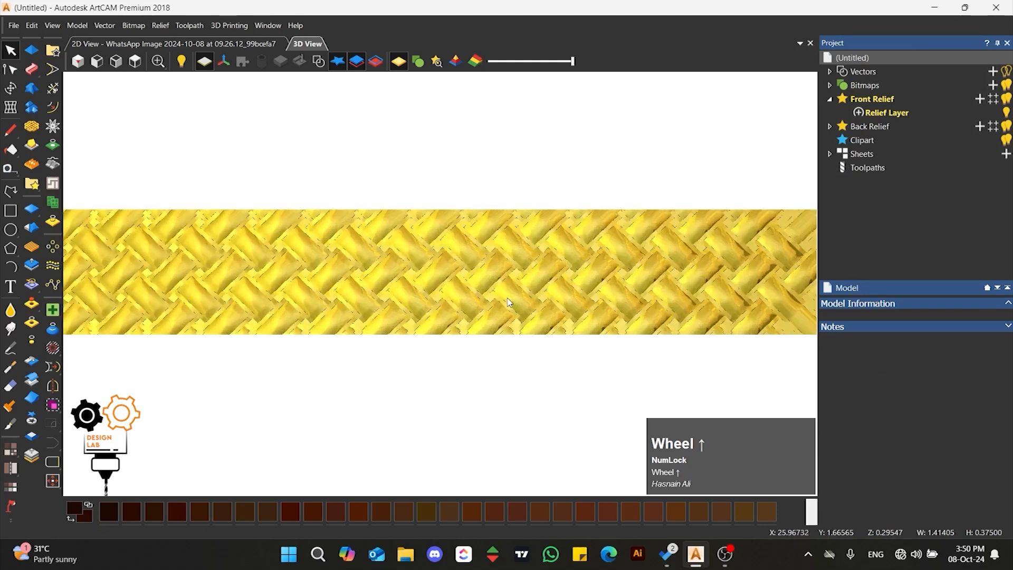
pyautogui.scroll(-1, 501, 298)
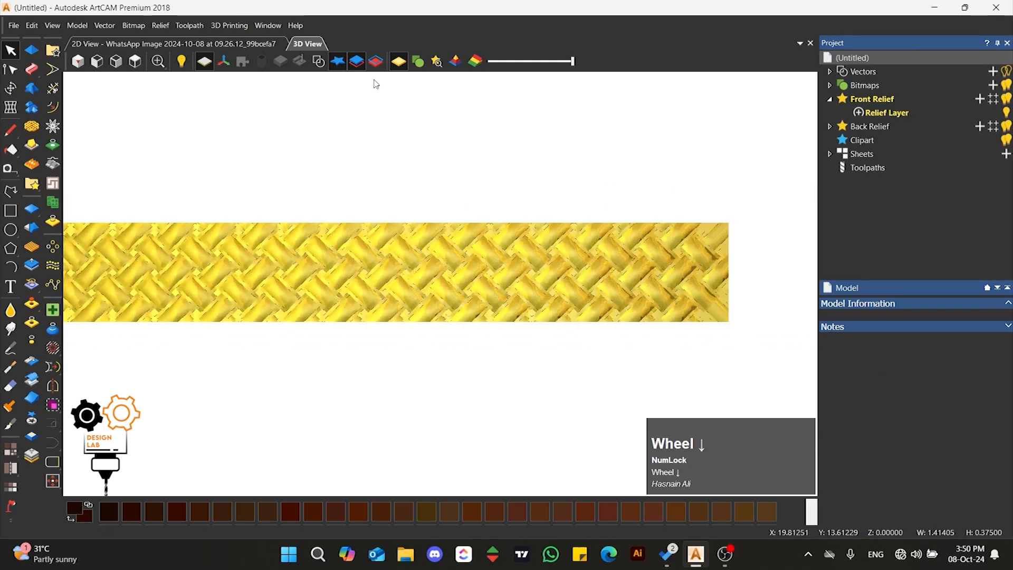
# Show the reference photo's colours on the relief for comparison, and return to the plain relief shading.
pyautogui.click(416, 62)
pyautogui.scroll(-2, 485, 248)
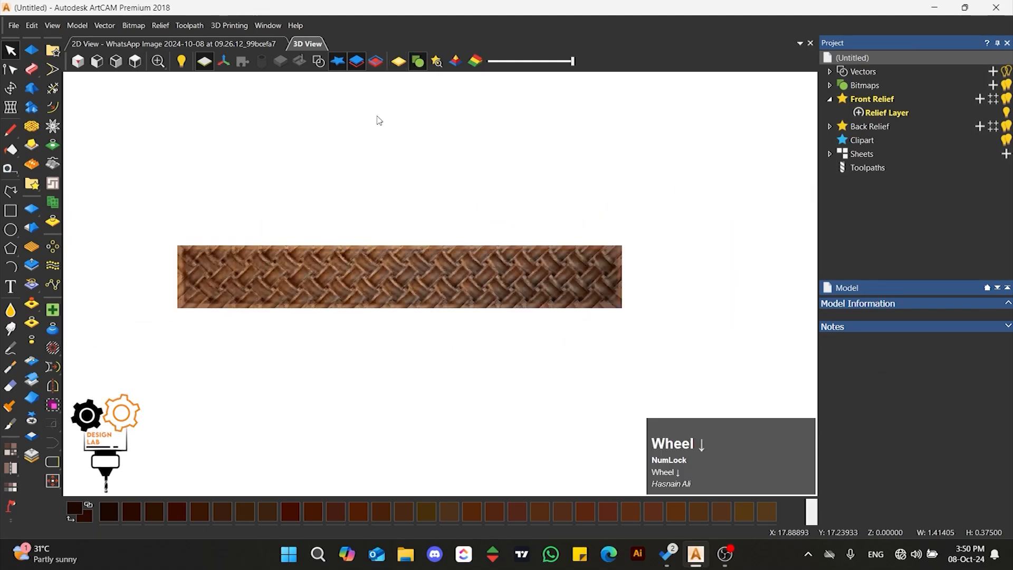
pyautogui.click(417, 62)
pyautogui.scroll(3, 349, 272)
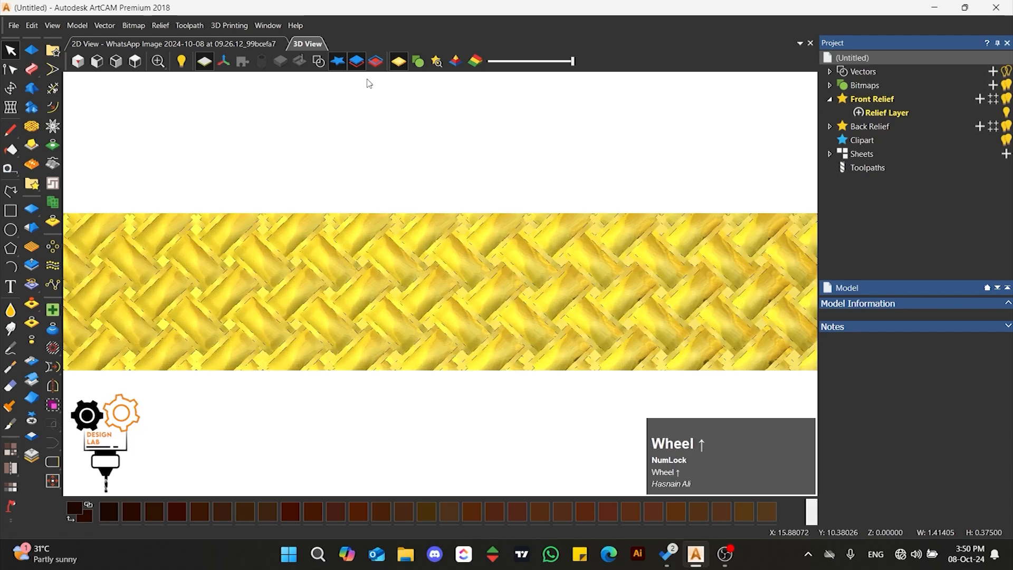
# Show the vectors over the finished relief and select the border rectangle to check the panel's extent.
pyautogui.click(319, 61)
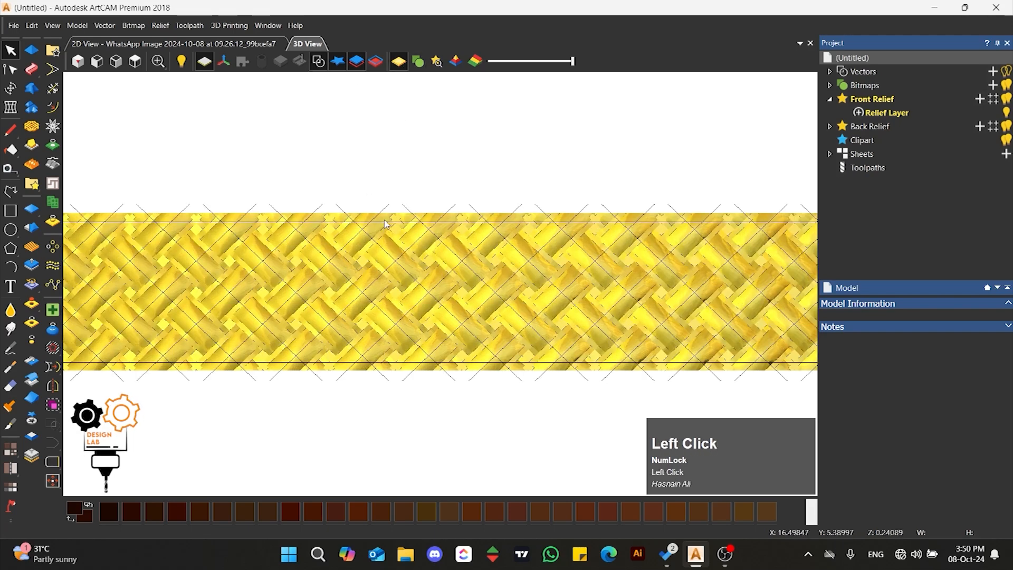
pyautogui.scroll(-2, 388, 232)
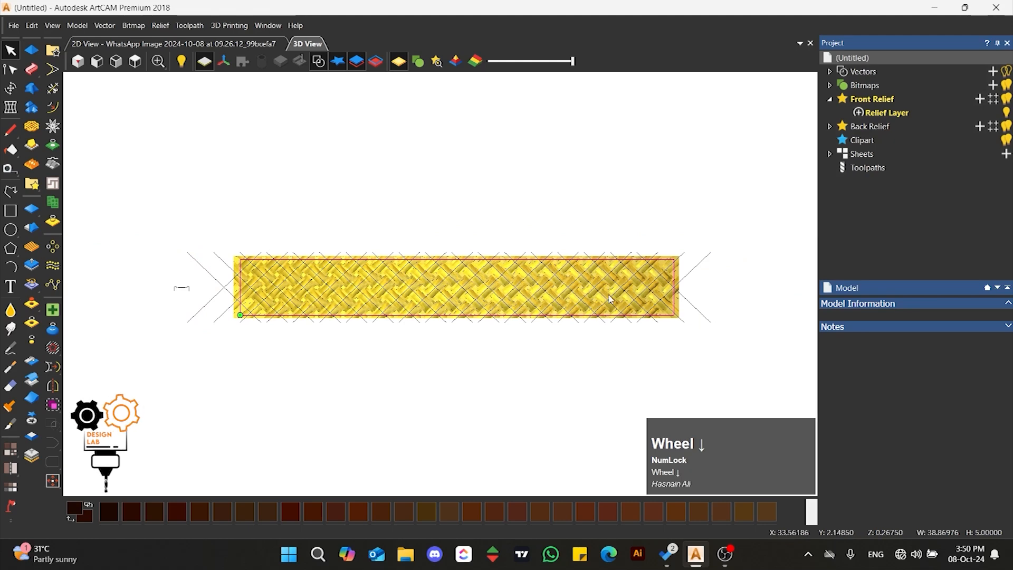
pyautogui.scroll(2, 611, 297)
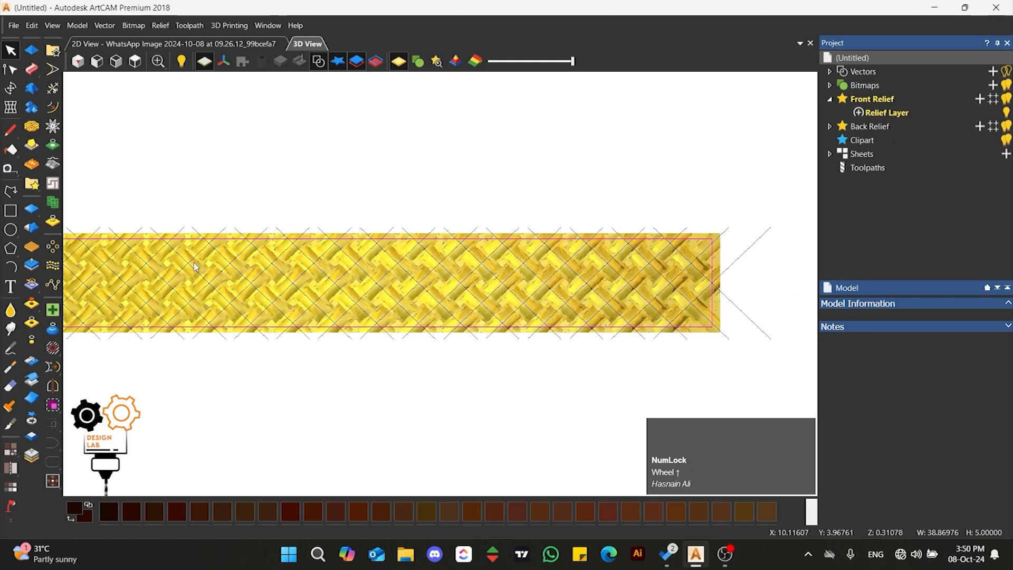
pyautogui.scroll(-1, 356, 249)
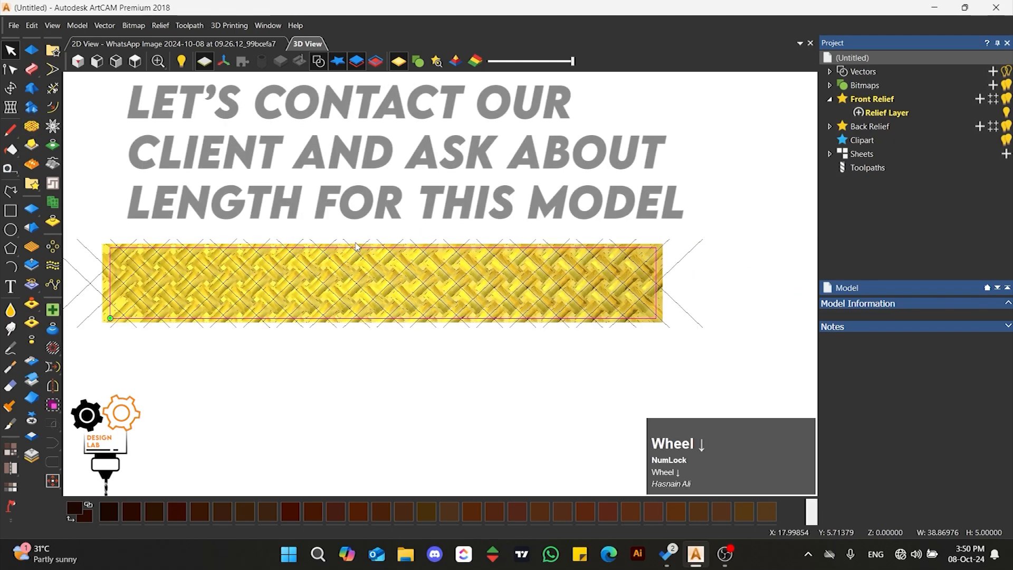
# Deselect the border rectangle and check the model's height and width in the Set Model Size settings without changing them.
pyautogui.click(251, 181)
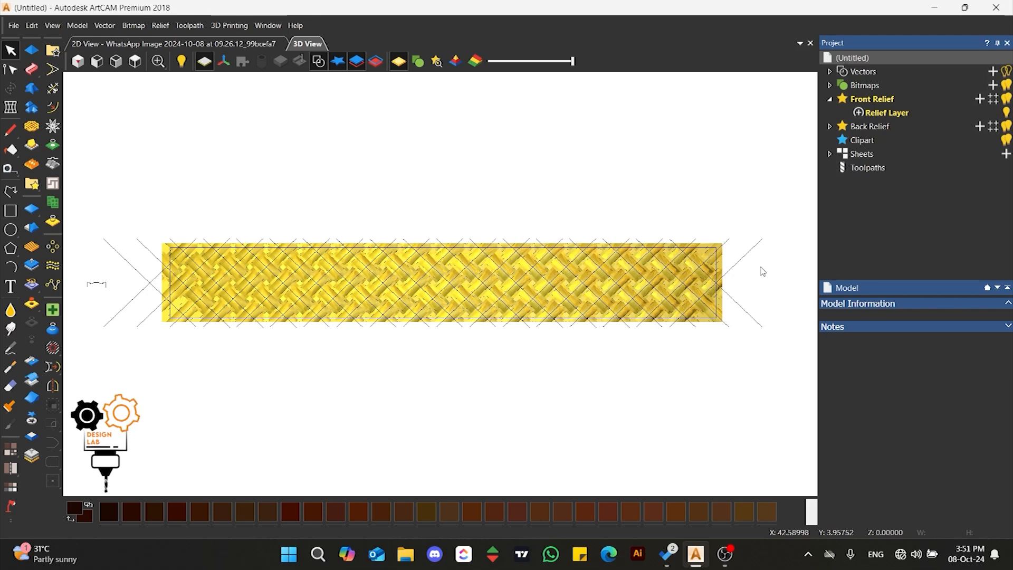
pyautogui.rightClick(11, 449)
pyautogui.click(33, 451)
pyautogui.click(536, 277)
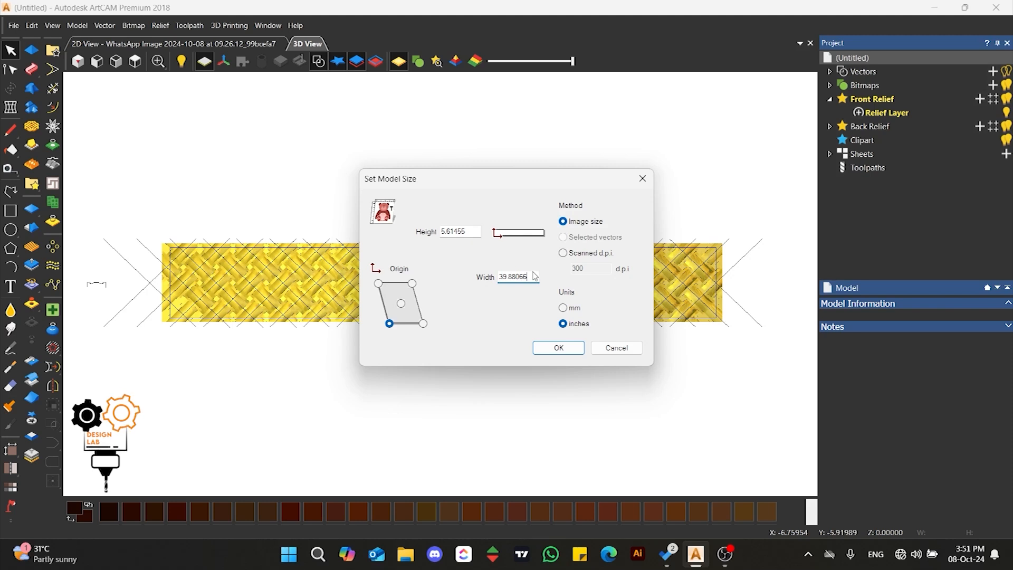
pyautogui.click(608, 350)
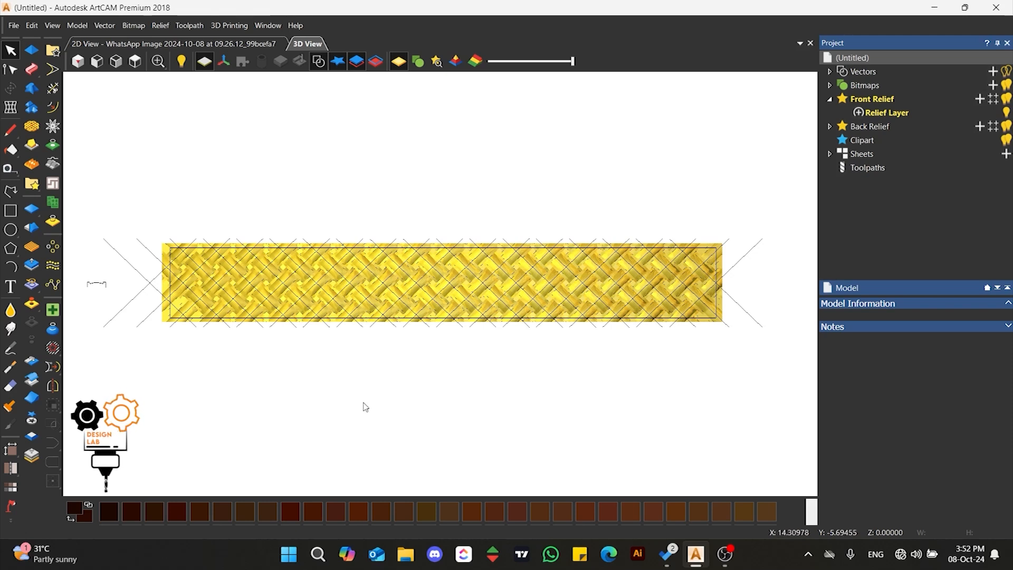
# Start Add Border for the model and turn off the symmetrical option so that only the left and right sides are enabled.
pyautogui.rightClick(11, 450)
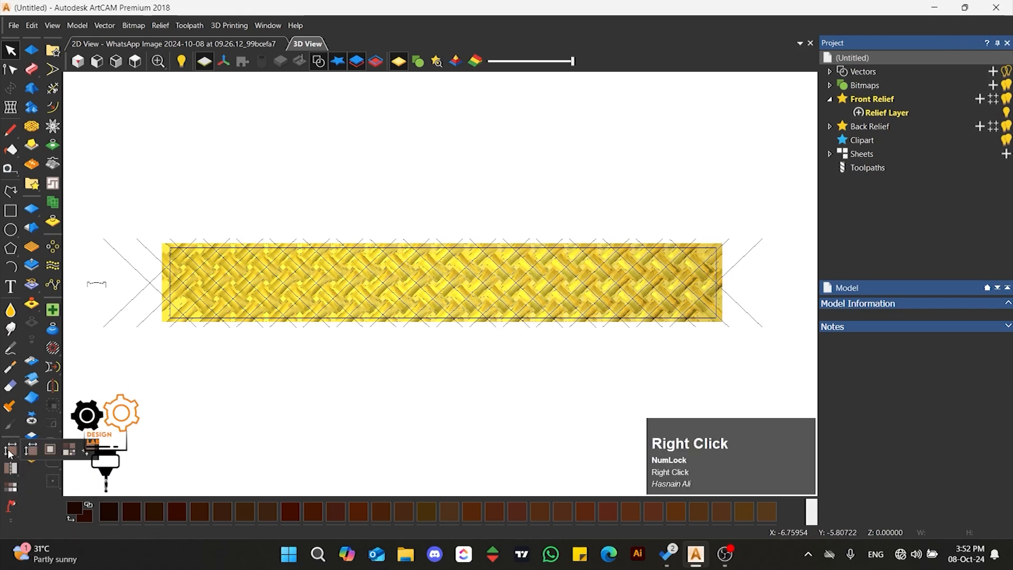
pyautogui.click(51, 450)
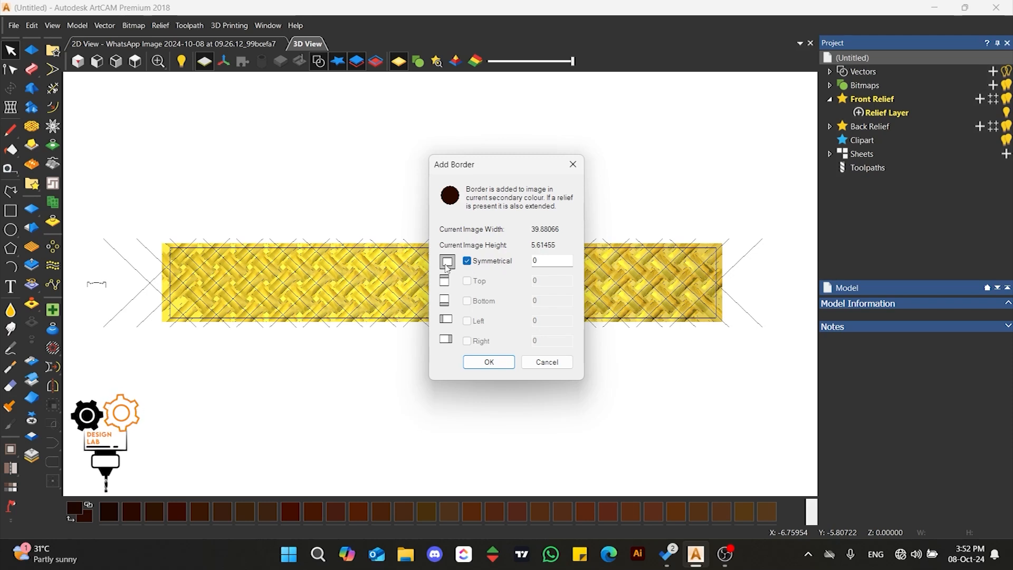
pyautogui.doubleClick(535, 261)
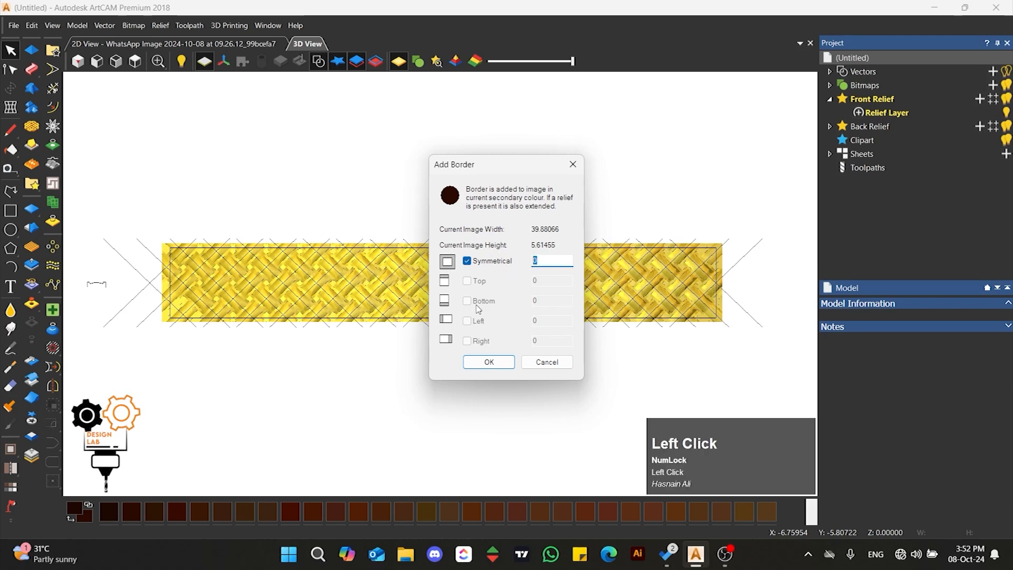
pyautogui.click(467, 261)
pyautogui.click(468, 282)
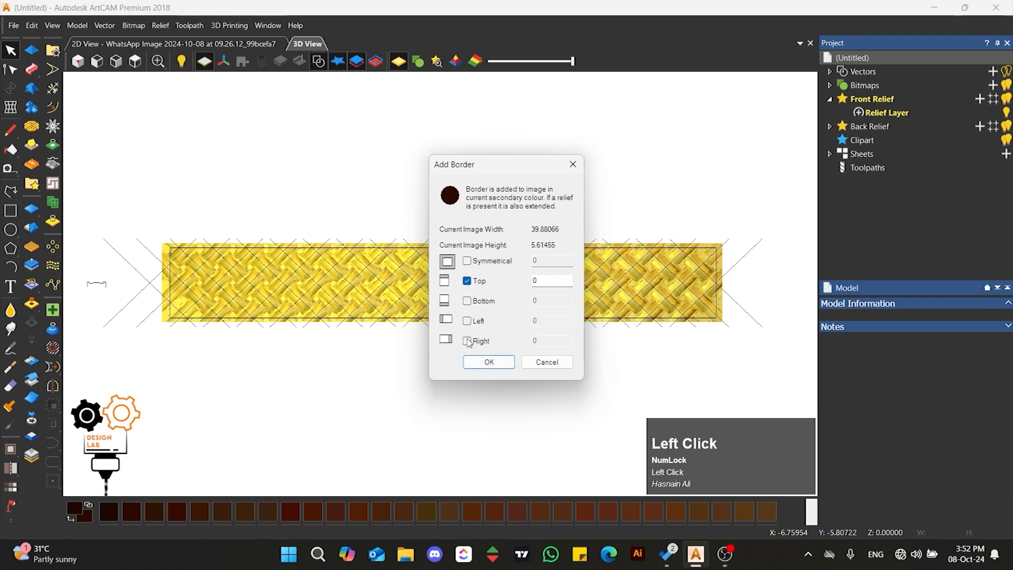
pyautogui.click(467, 301)
pyautogui.click(467, 321)
pyautogui.click(467, 340)
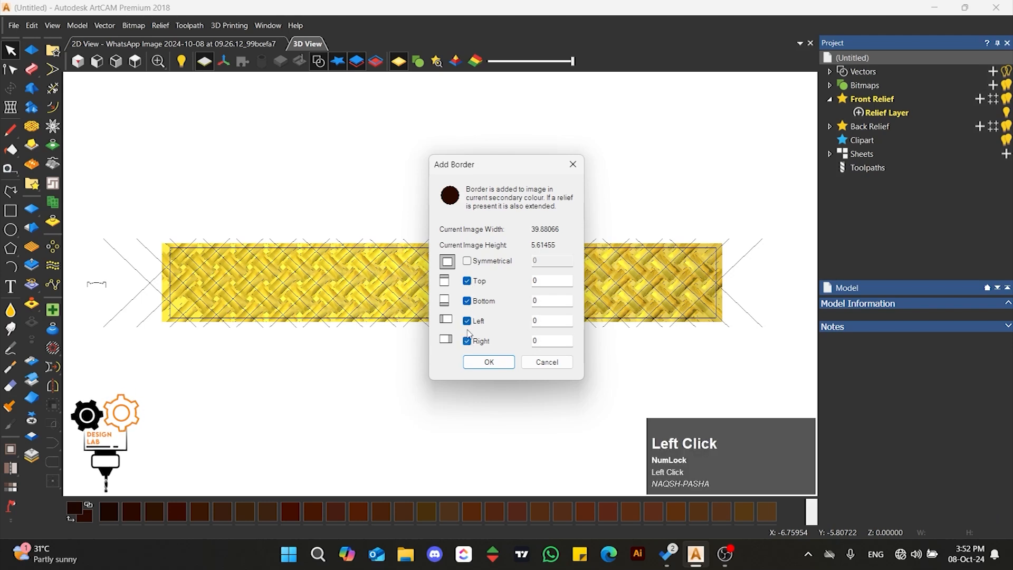
pyautogui.click(467, 301)
pyautogui.click(467, 281)
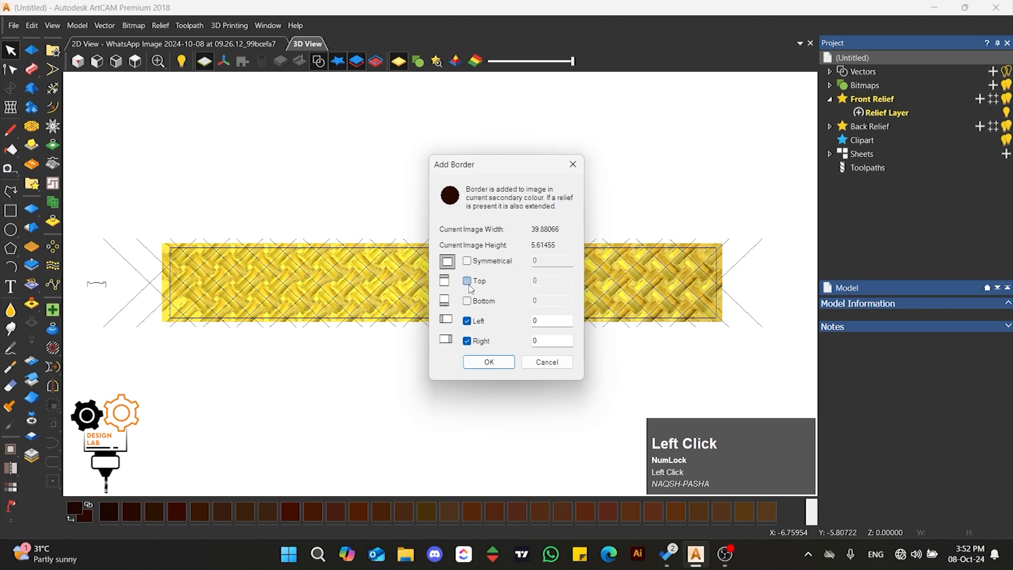
pyautogui.click(467, 340)
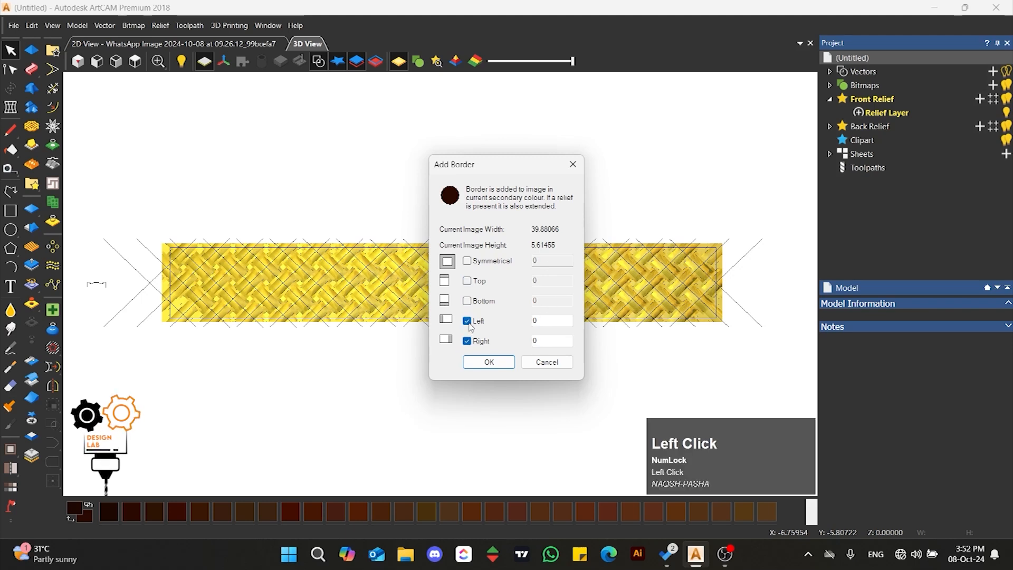
pyautogui.click(468, 321)
pyautogui.moveTo(548, 341); pyautogui.dragTo(503, 337)
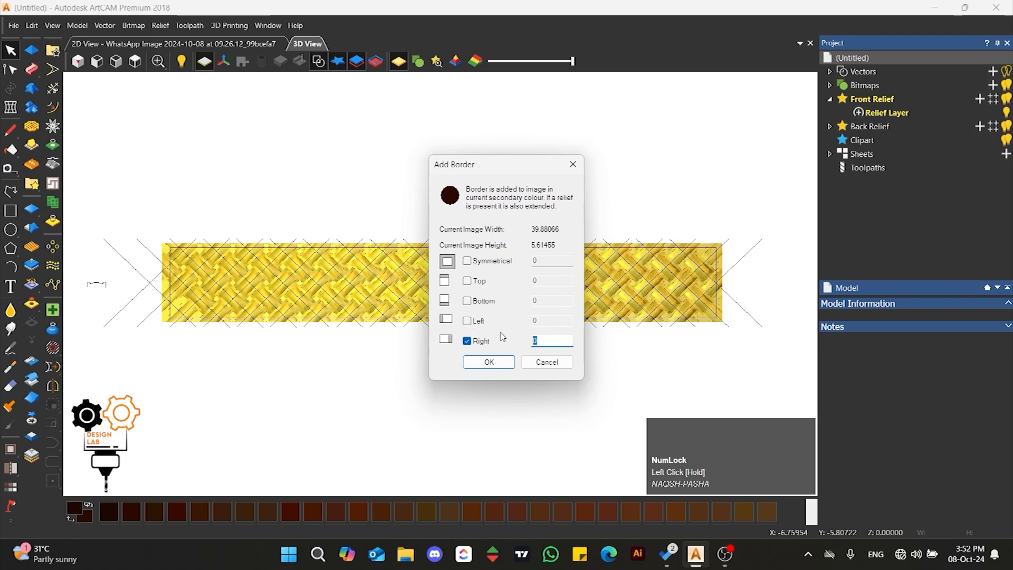
pyautogui.click(468, 322)
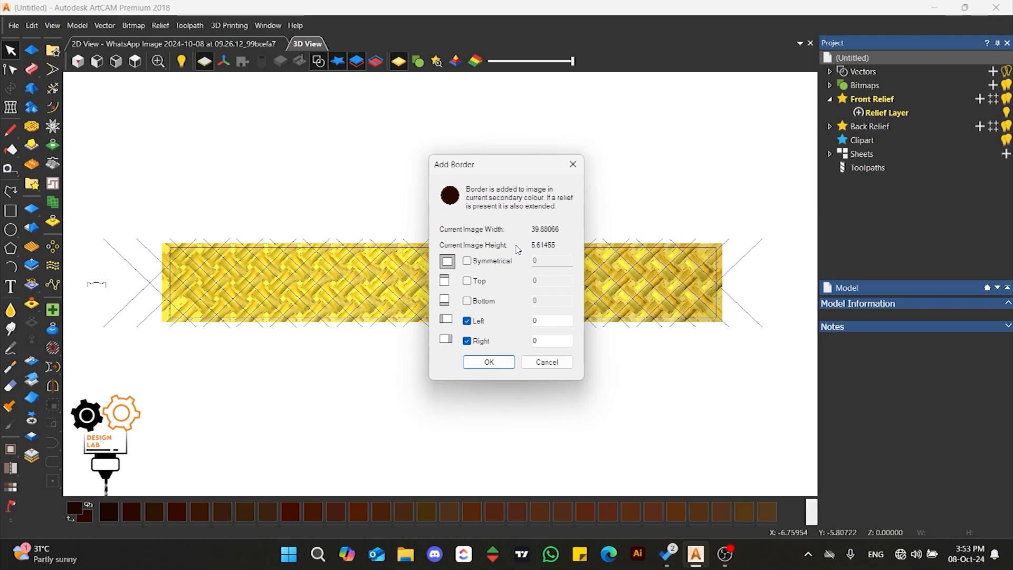
# Set the left and right borders to 5 inches each and apply them to extend the model.
pyautogui.click(537, 321)
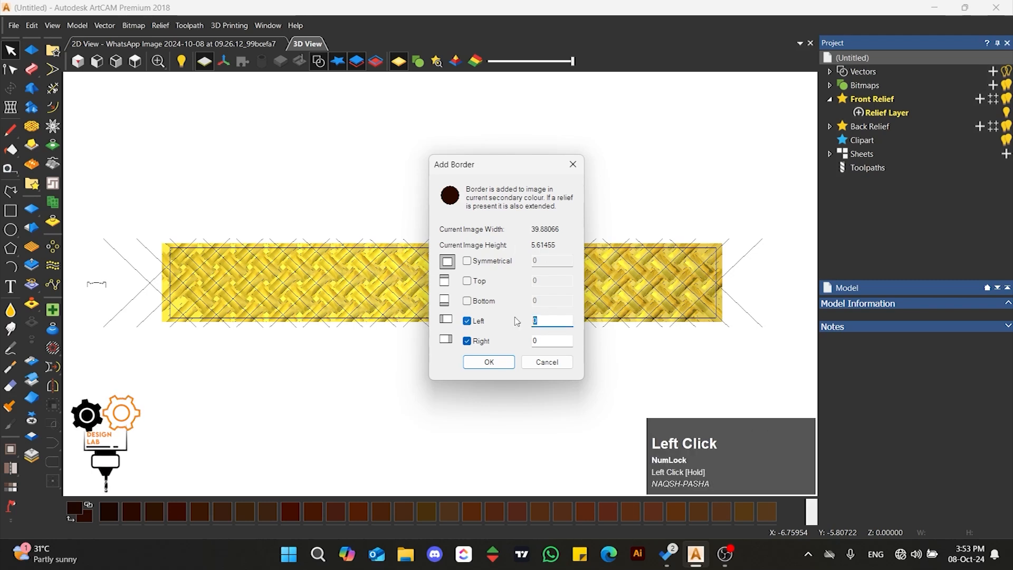
pyautogui.click(539, 344)
pyautogui.write('5')
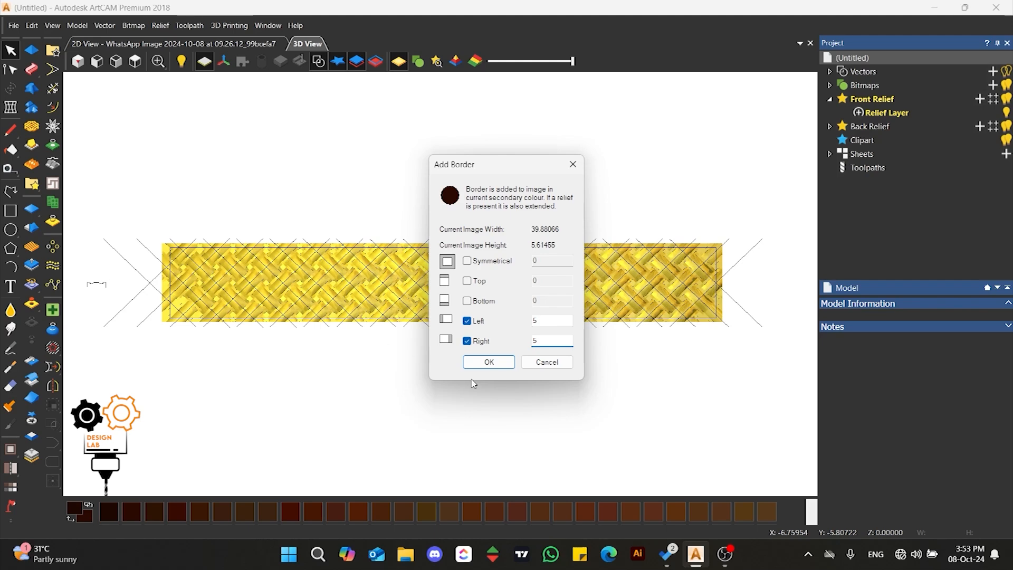
pyautogui.click(490, 362)
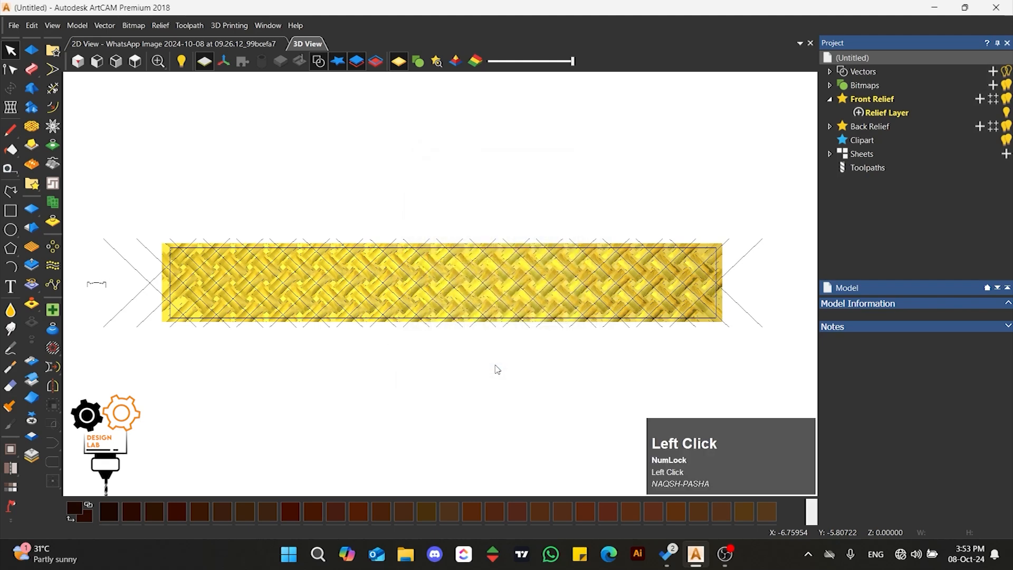
pyautogui.scroll(-2, 357, 350)
pyautogui.scroll(1, 557, 299)
pyautogui.scroll(1, 557, 299)
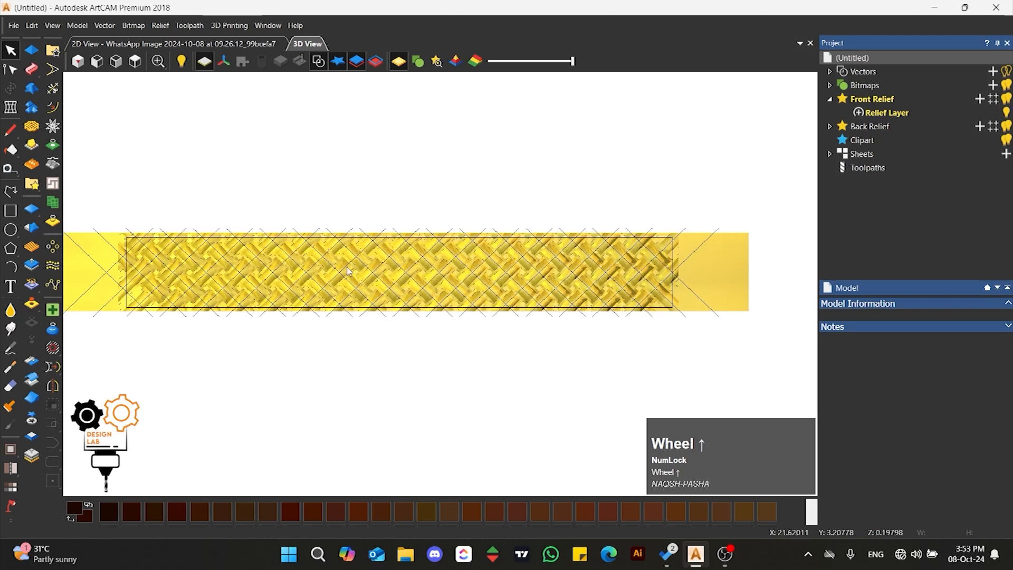
pyautogui.scroll(-1, 224, 303)
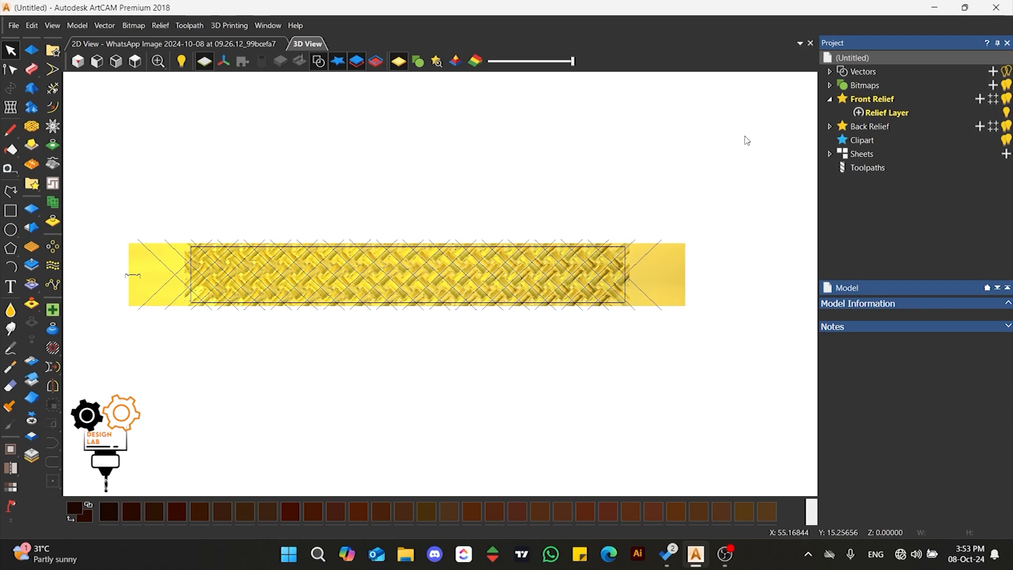
# Select the front Relief Layer, inspect the woven strands up close, and reset the current relief to zero height.
pyautogui.click(879, 114)
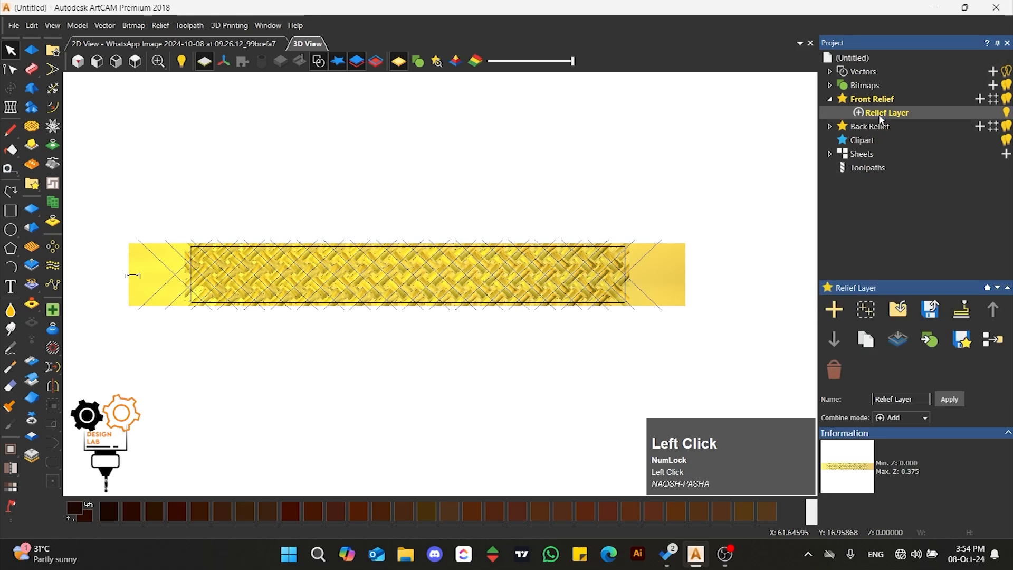
pyautogui.click(497, 228)
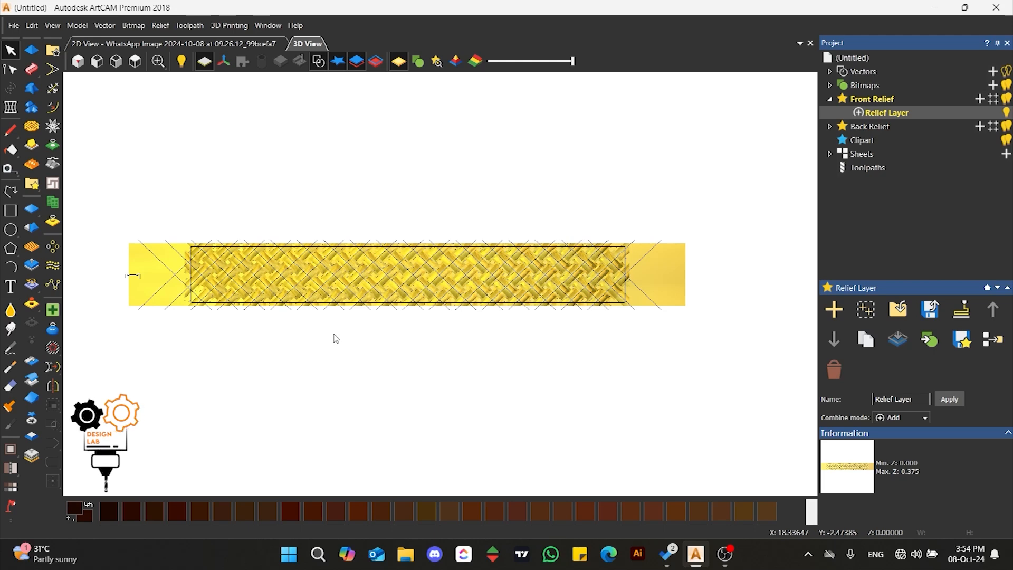
pyautogui.scroll(2, 454, 315)
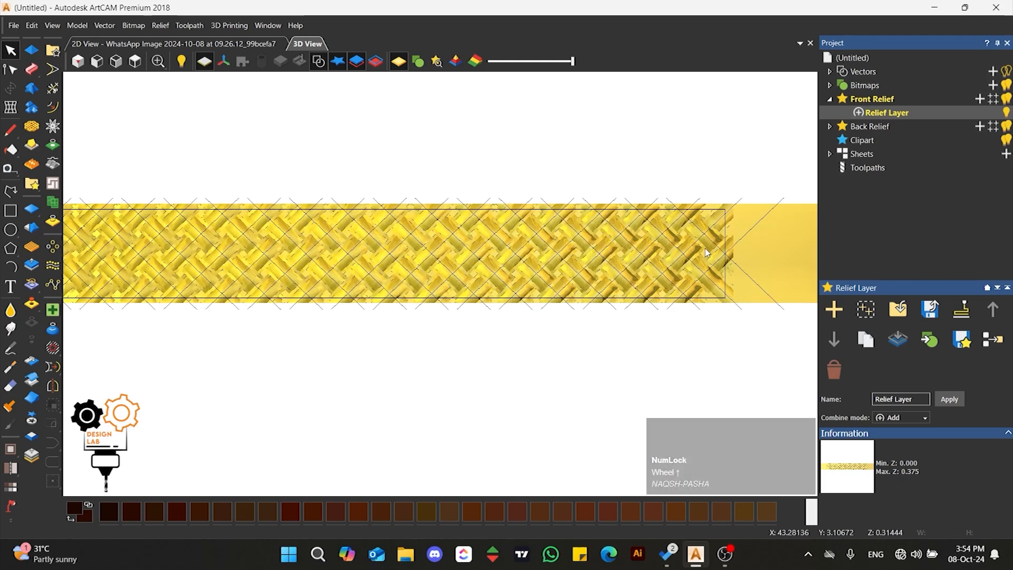
pyautogui.scroll(2, 622, 255)
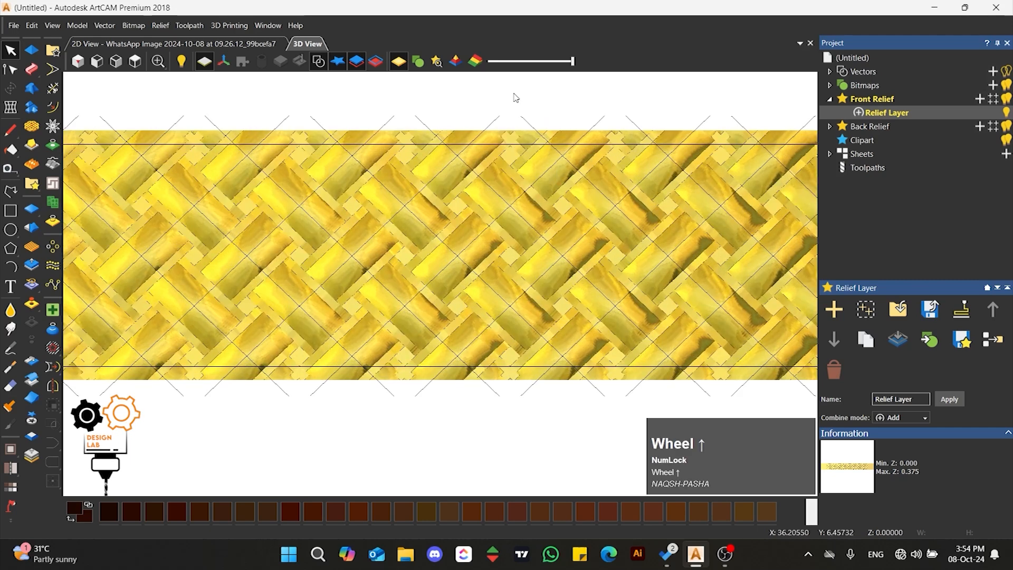
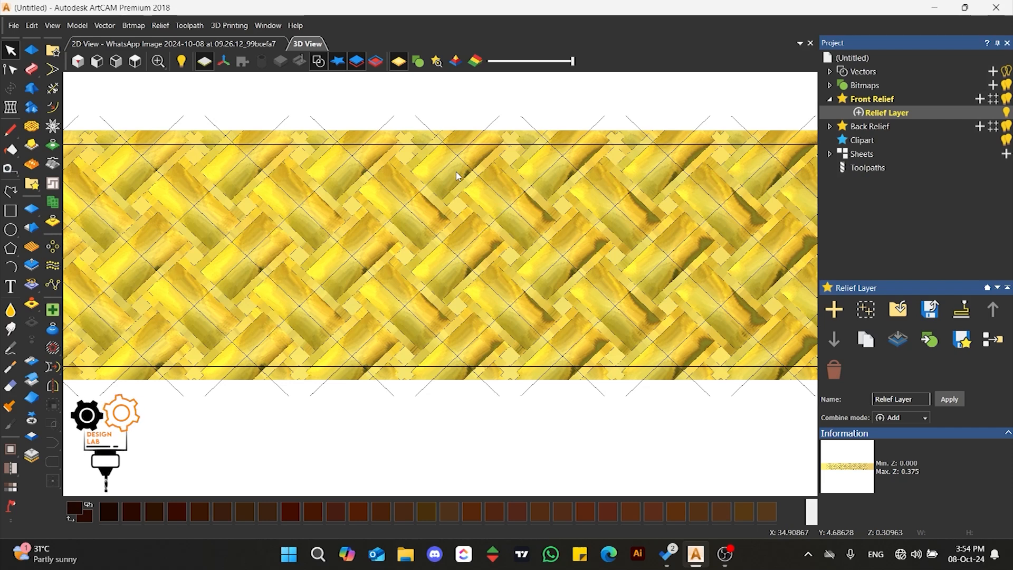
pyautogui.scroll(-3, 441, 171)
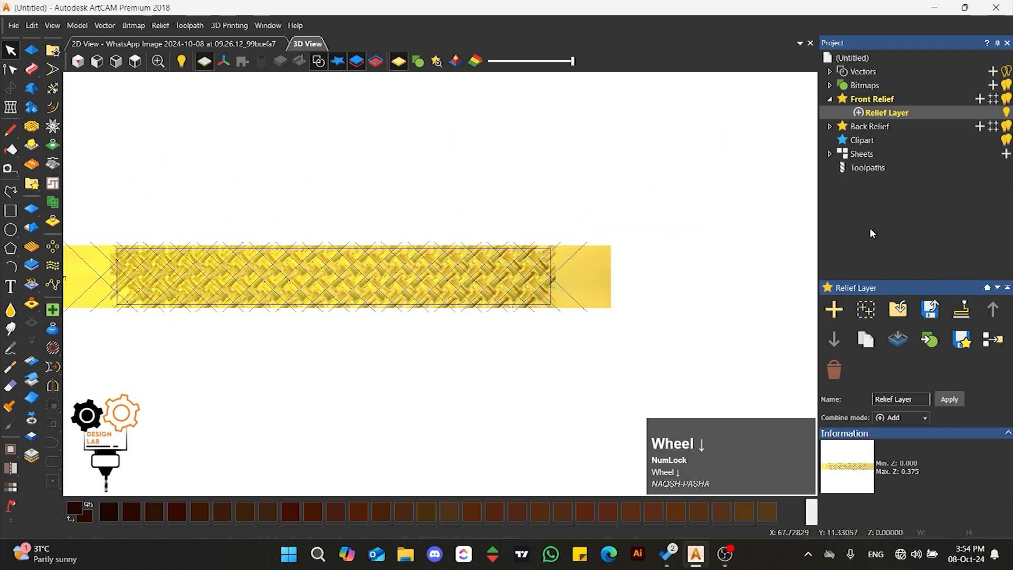
pyautogui.click(35, 209)
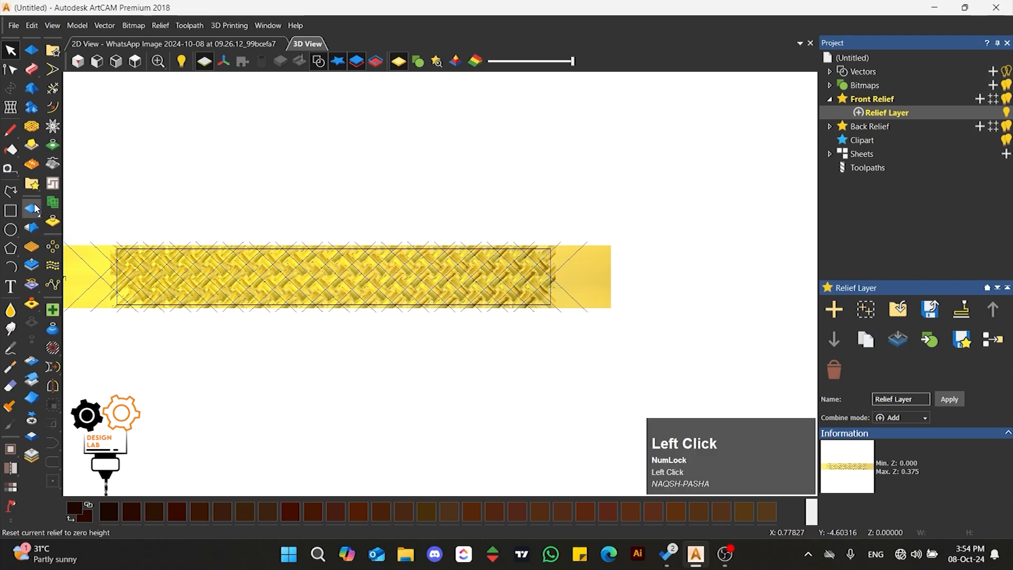
# Block-copy the crossing diagonal lines at the panel's right end rightwards, using 5 columns and an X offset of 2.37 inches.
pyautogui.scroll(2, 552, 276)
pyautogui.moveTo(585, 262); pyautogui.dragTo(557, 284)
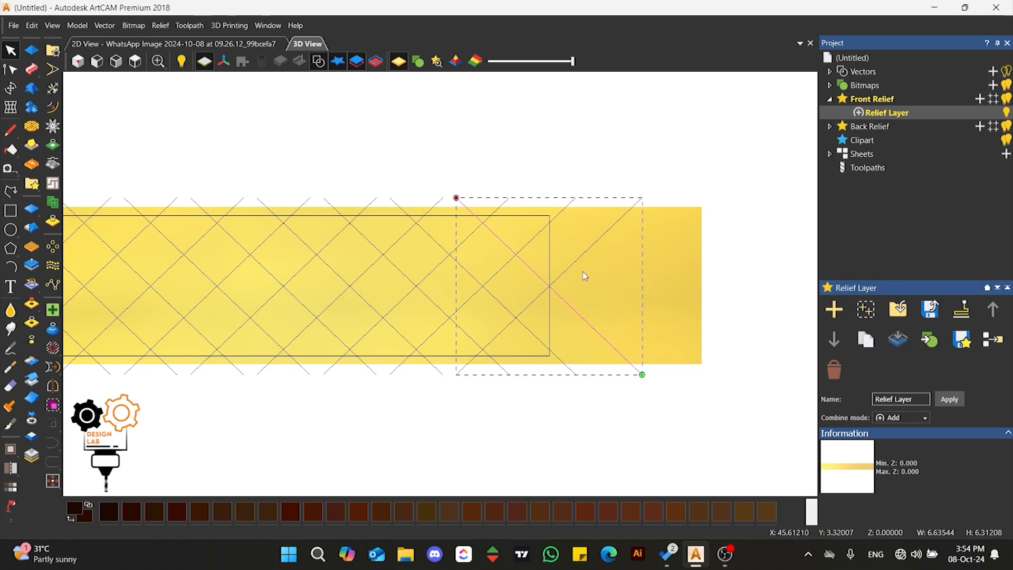
pyautogui.click(581, 275)
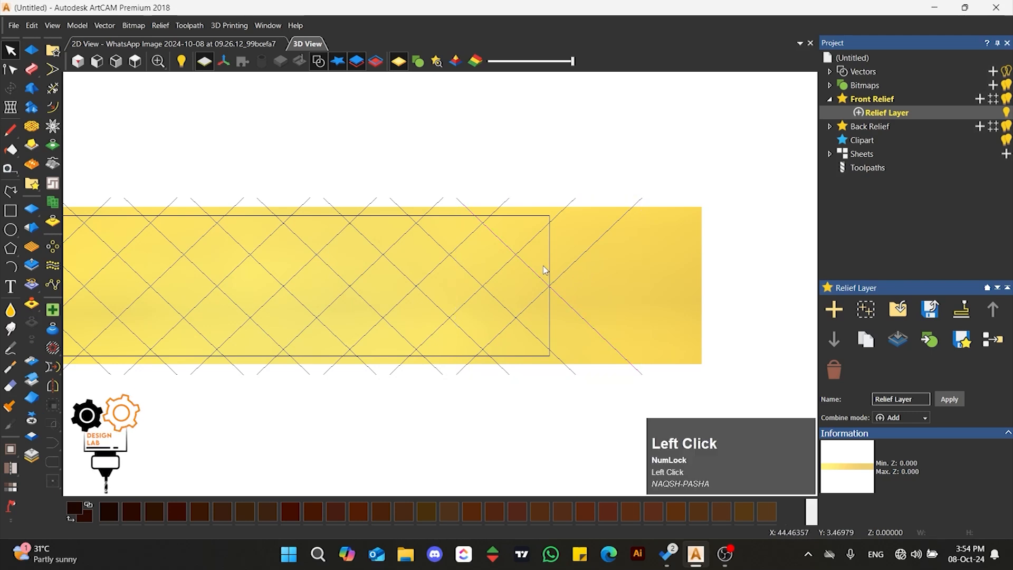
pyautogui.click(52, 247)
pyautogui.scroll(-2, 466, 282)
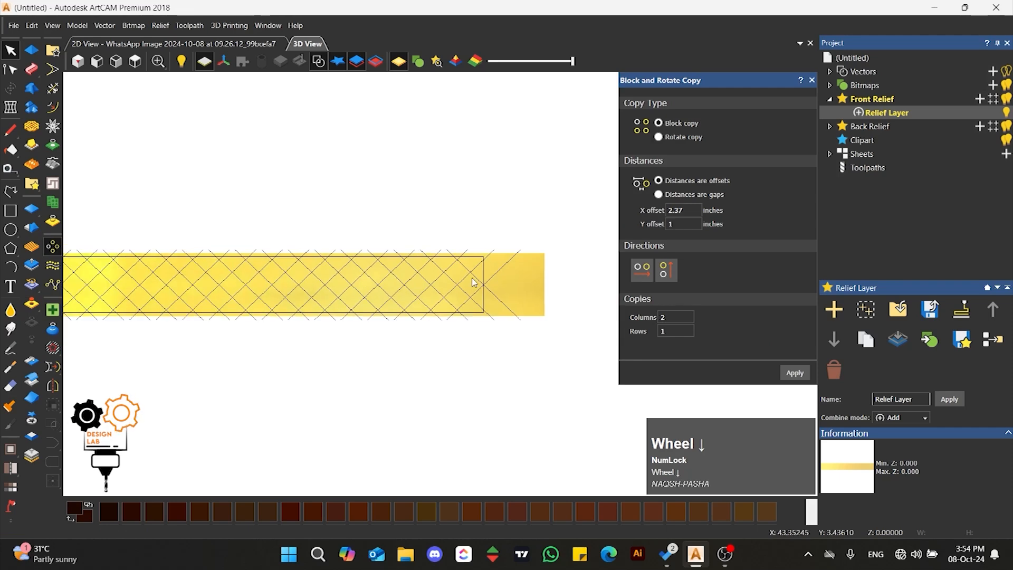
pyautogui.scroll(2, 559, 282)
pyautogui.click(436, 317)
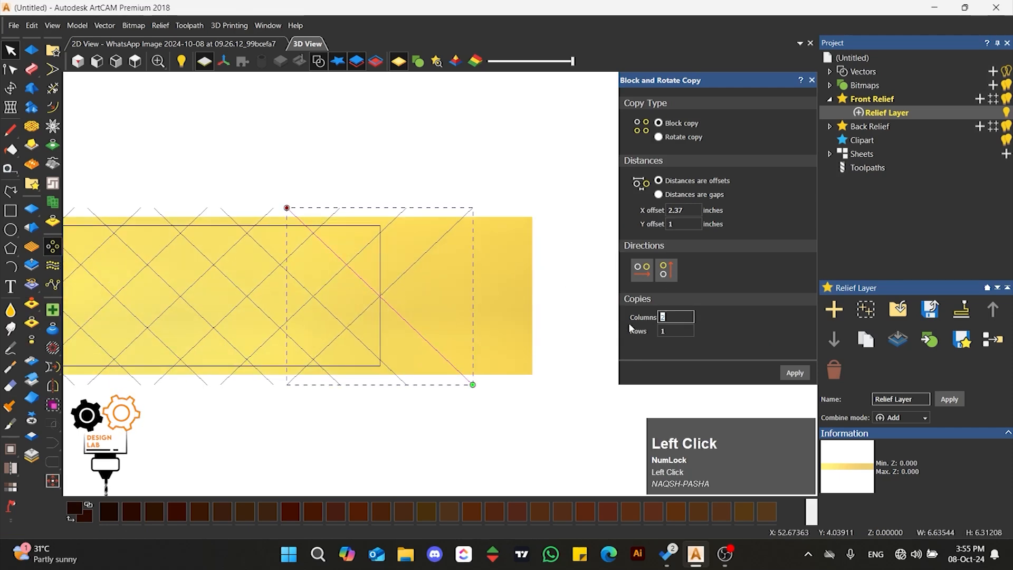
pyautogui.write('5')
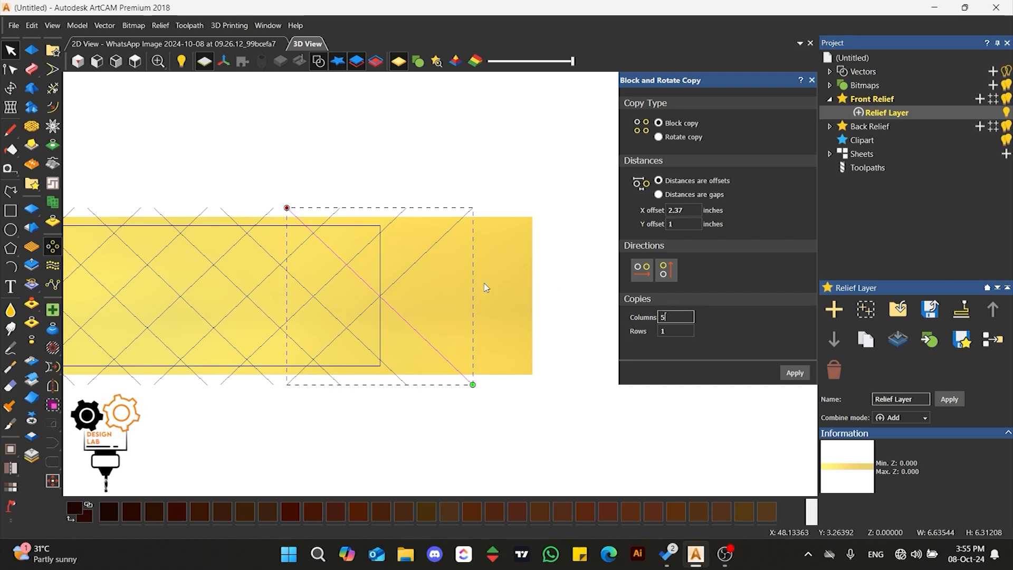
pyautogui.click(796, 374)
pyautogui.click(366, 317)
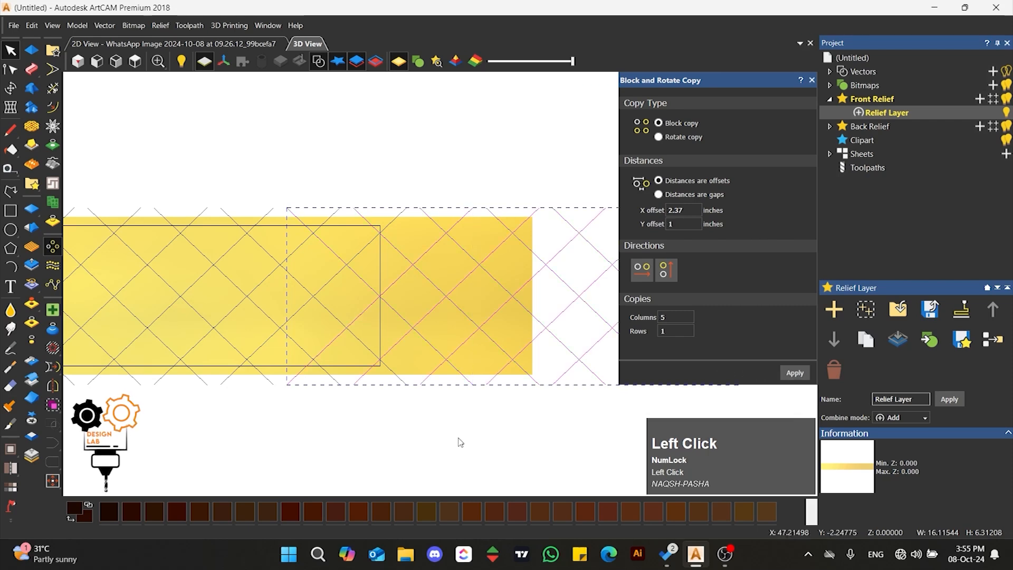
pyautogui.scroll(-3, 474, 310)
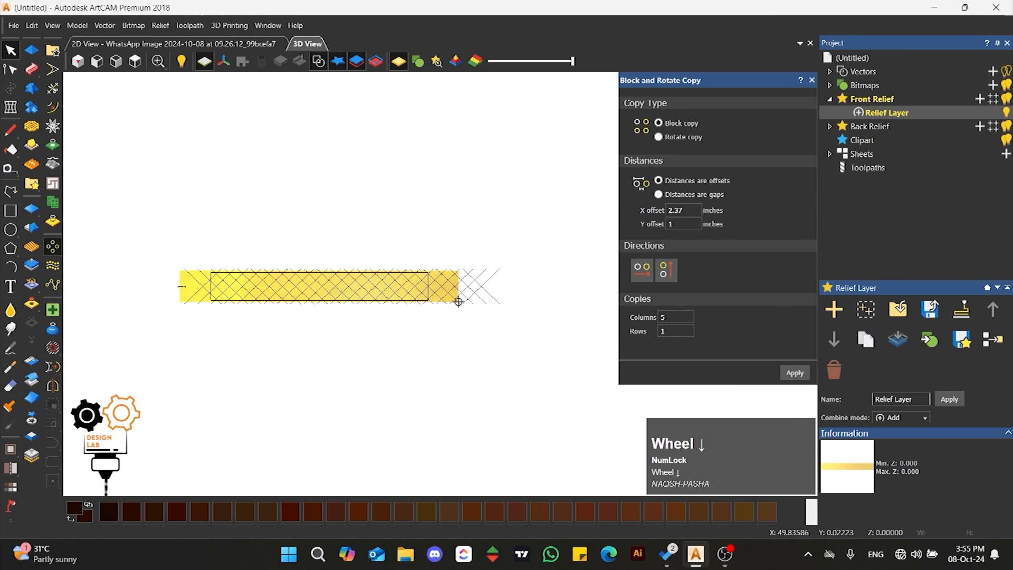
pyautogui.scroll(2, 165, 318)
pyautogui.scroll(-2, 337, 256)
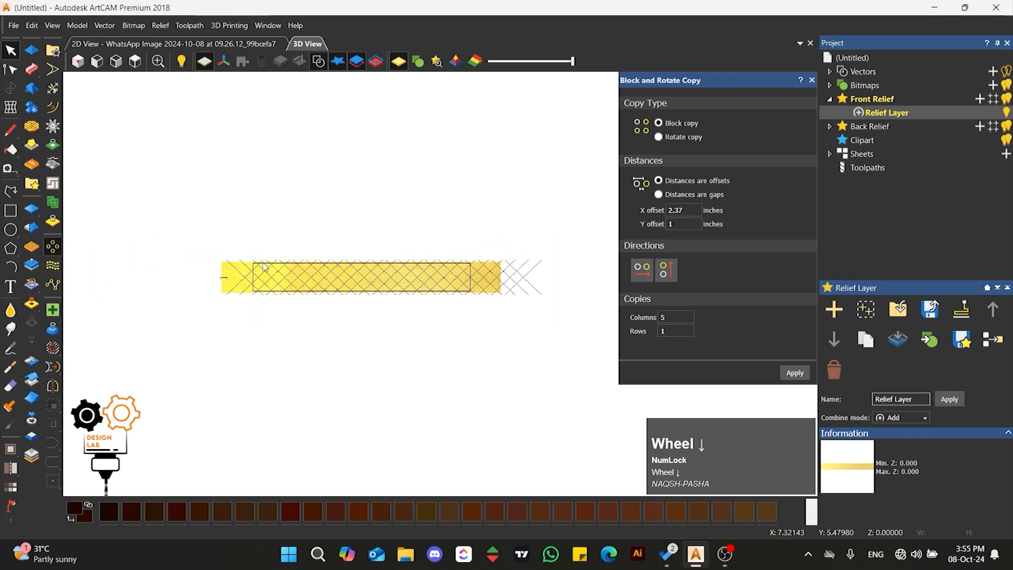
# Block-copy the downward-sloping diagonal at the panel's left end leftwards, using 5 columns and an X offset of 2.37 inches.
pyautogui.scroll(5, 195, 294)
pyautogui.moveTo(319, 281); pyautogui.dragTo(217, 285)
pyautogui.click(359, 267)
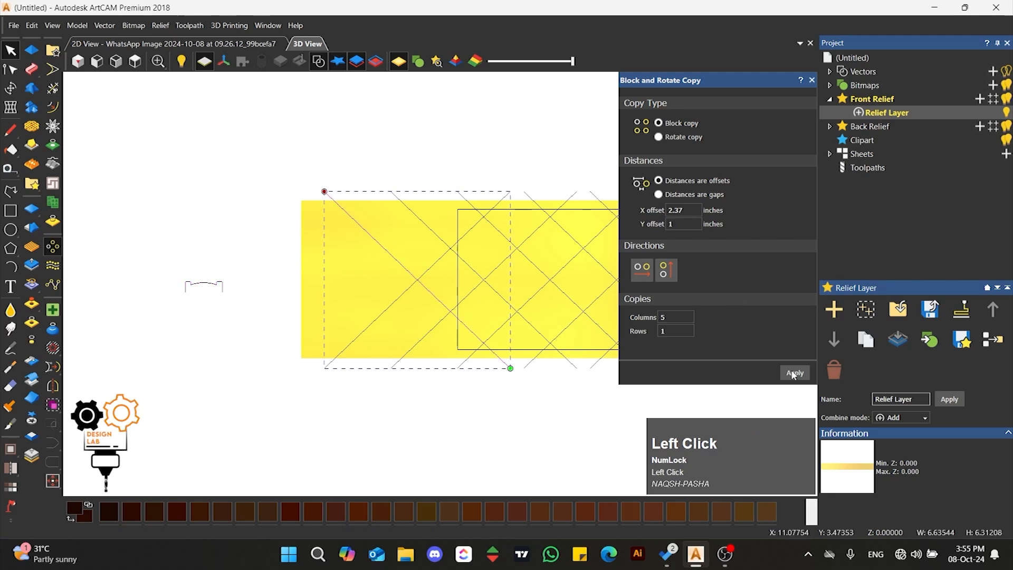
pyautogui.click(650, 273)
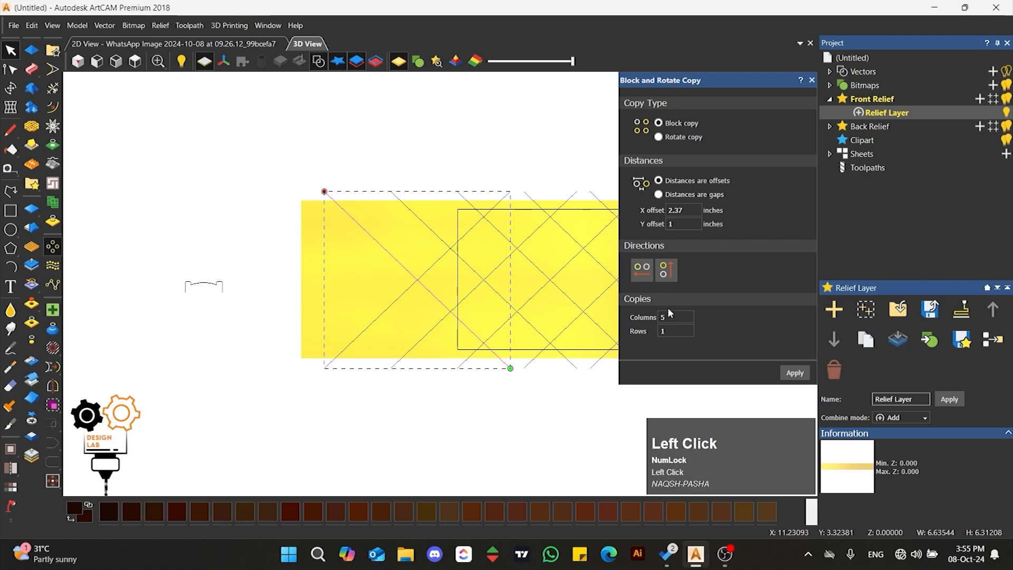
pyautogui.click(795, 374)
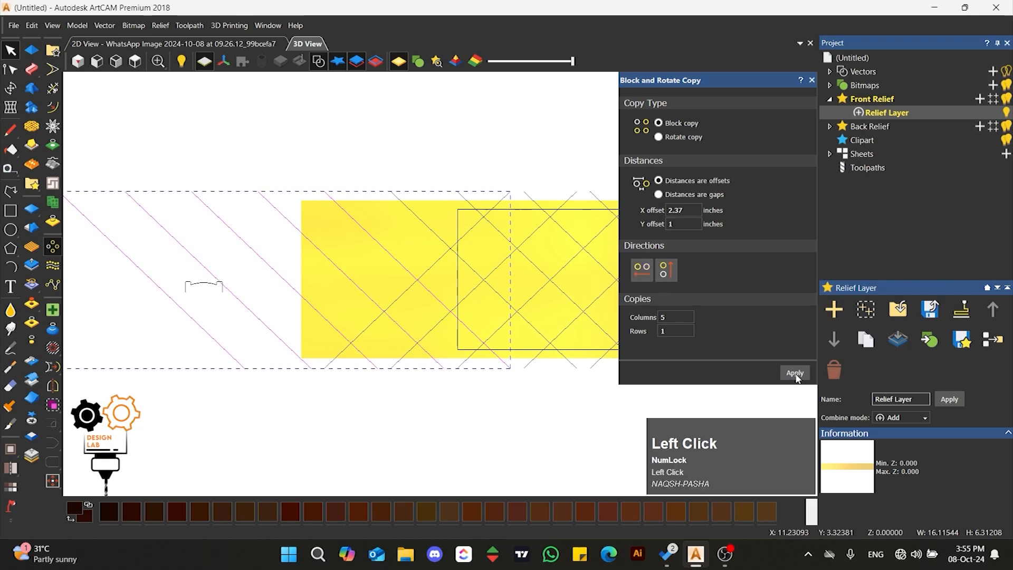
# Block-copy the upward-sloping diagonal at the panel's left end leftwards, using 5 columns and an X offset of 2.37 inches.
pyautogui.click(448, 271)
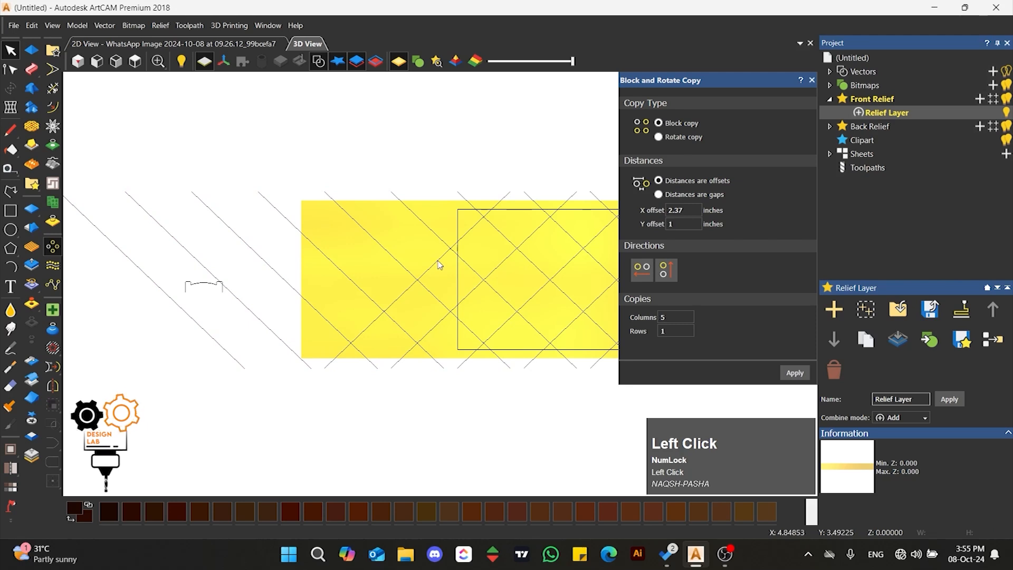
pyautogui.click(439, 262)
pyautogui.click(795, 372)
pyautogui.click(258, 388)
pyautogui.scroll(-3, 307, 330)
pyautogui.scroll(3, 527, 295)
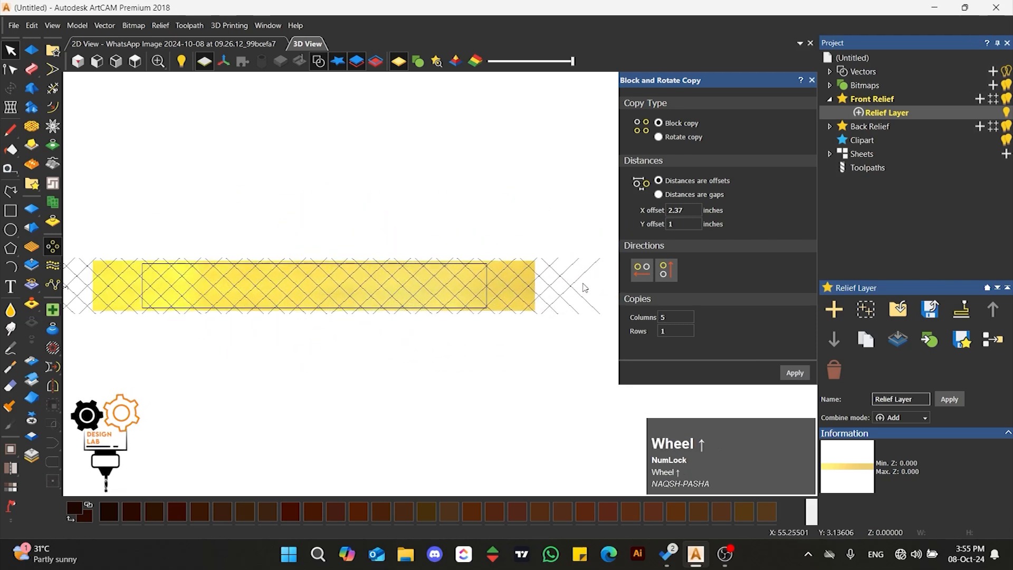
pyautogui.click(812, 79)
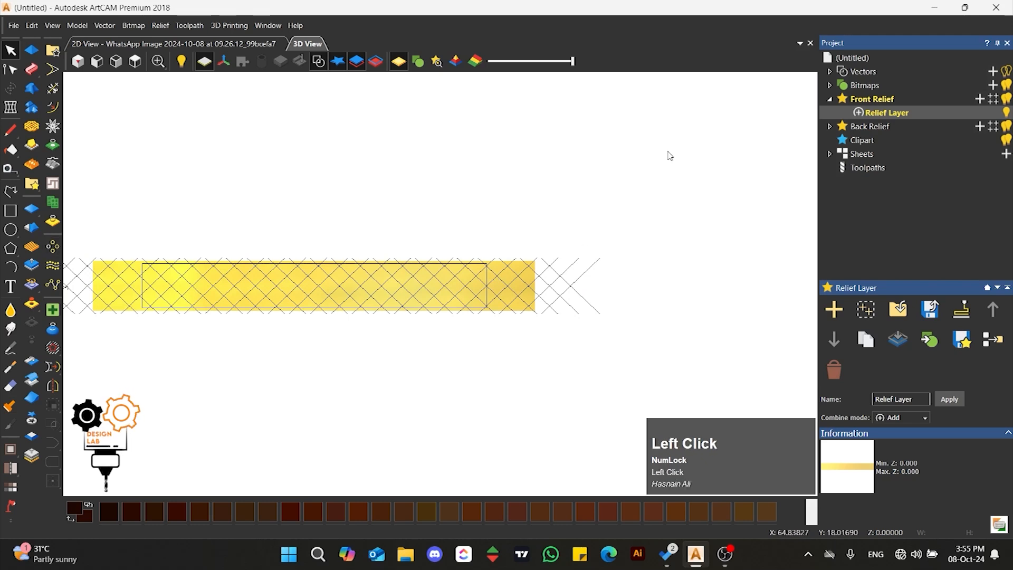
# Replace the border rectangle around the lattice with a new rectangle 48 inches wide and 5 inches high, centred on the panel.
pyautogui.click(486, 275)
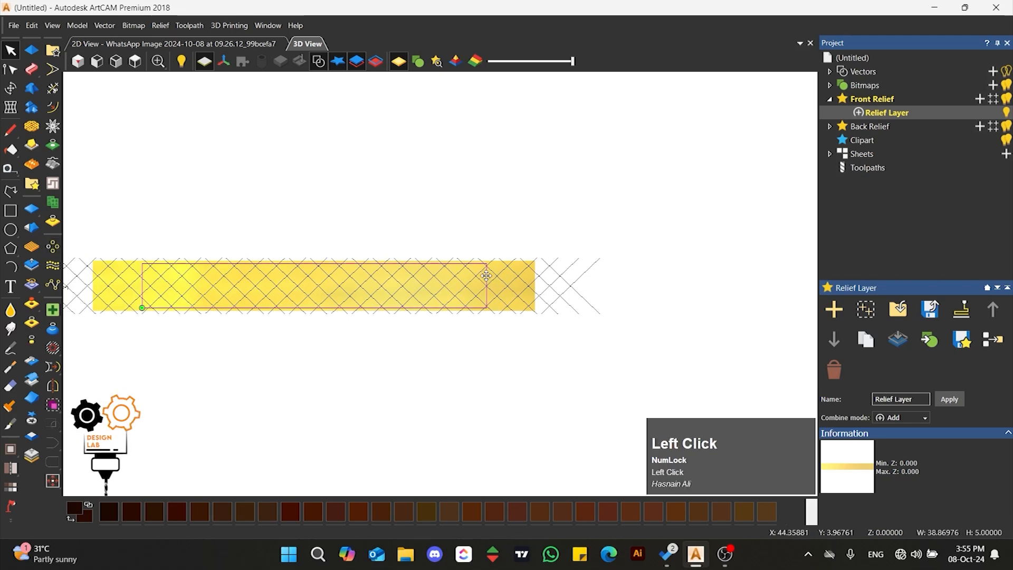
pyautogui.press('Delete')
pyautogui.click(10, 210)
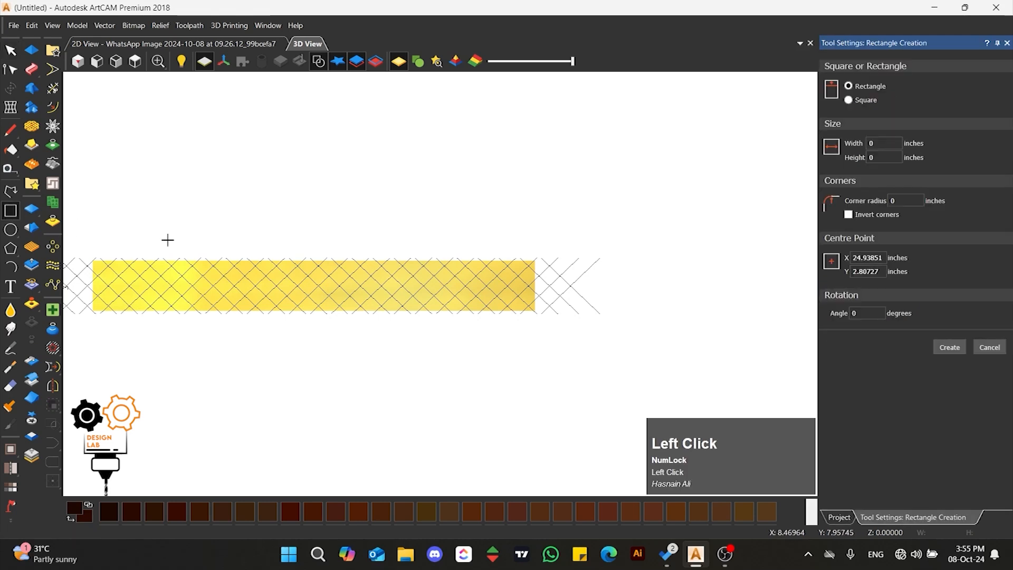
pyautogui.click(884, 143)
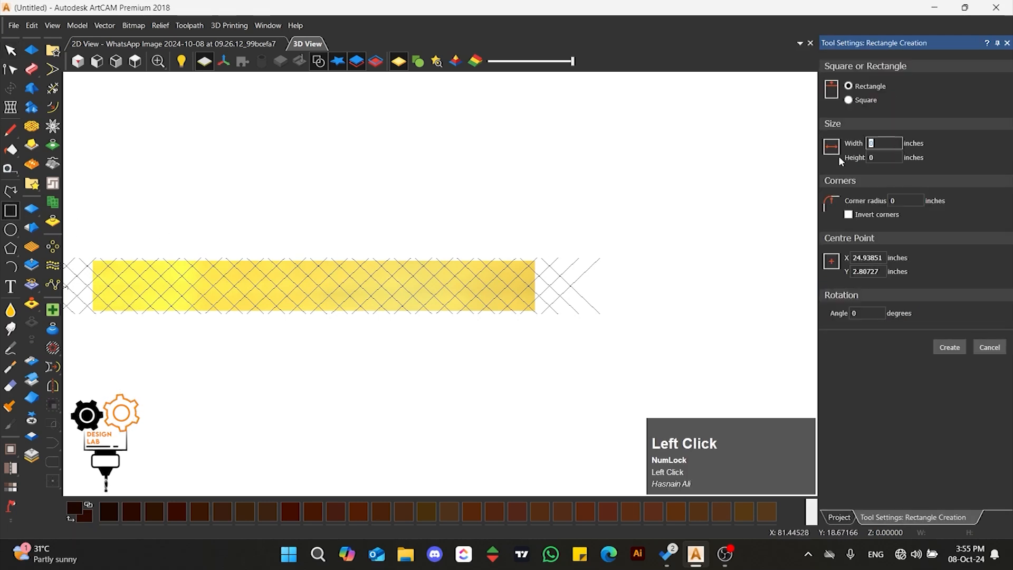
pyautogui.write('48')
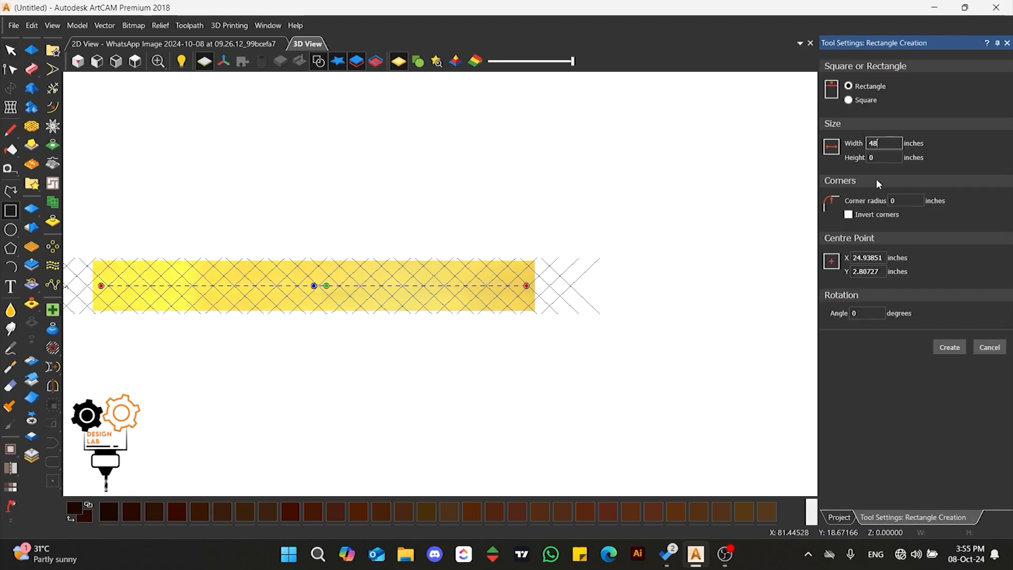
pyautogui.click(879, 158)
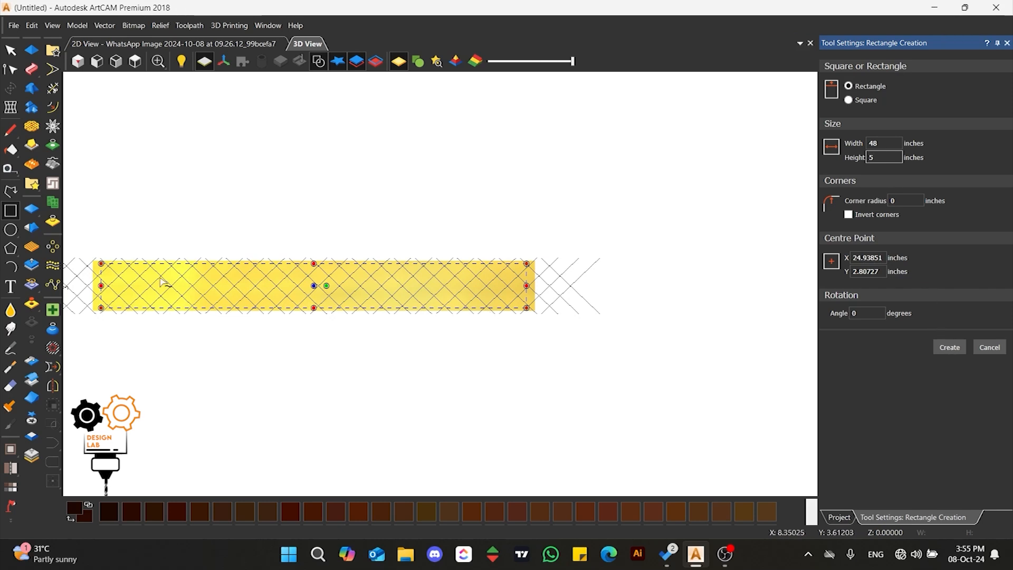
pyautogui.click(948, 348)
pyautogui.click(999, 348)
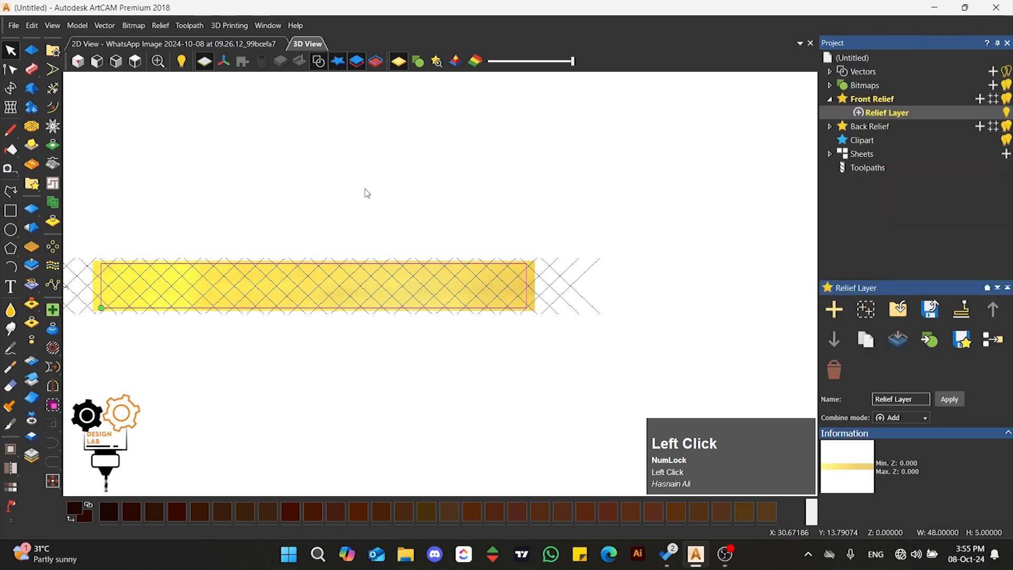
# Move the small cross-section profile leftwards, clear of the extended diagonal lines.
pyautogui.scroll(-1, 363, 209)
pyautogui.scroll(2, 296, 290)
pyautogui.scroll(-1, 341, 233)
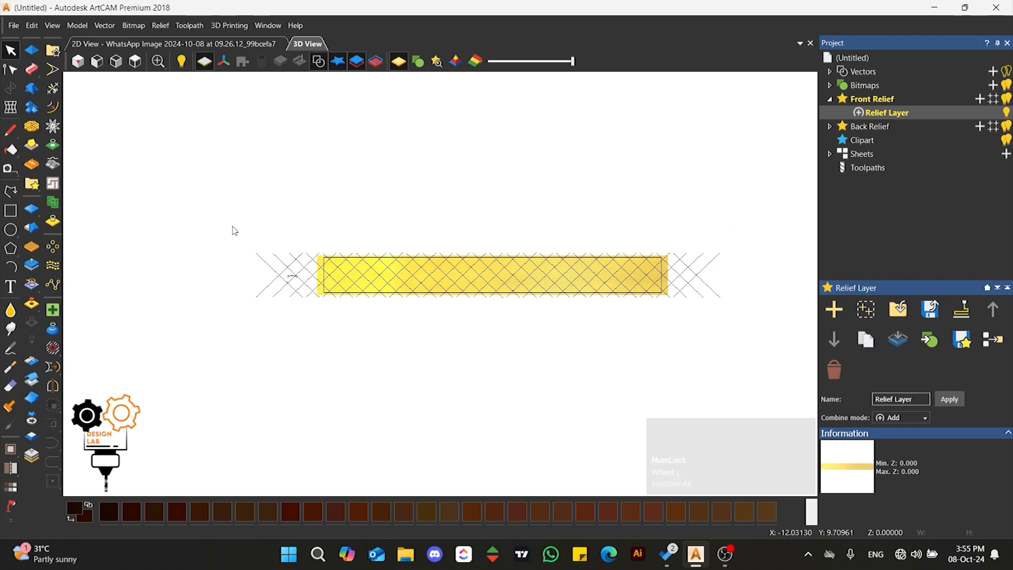
pyautogui.click(291, 277)
pyautogui.moveTo(276, 274); pyautogui.dragTo(226, 278)
pyautogui.click(296, 331)
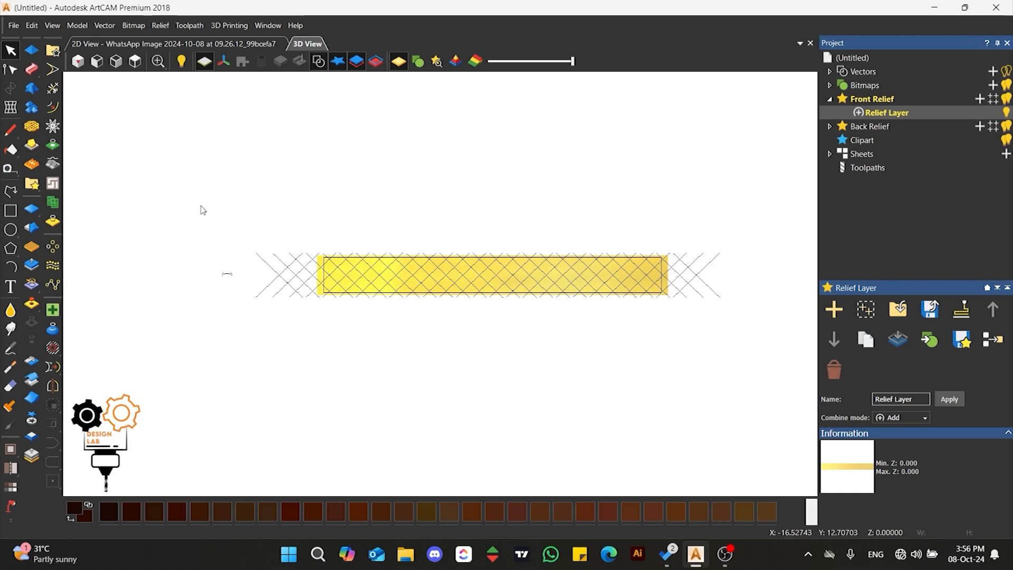
# With the Weave Tool, select all the diagonal lines without the border rectangle and set them as drive rails.
pyautogui.click(33, 127)
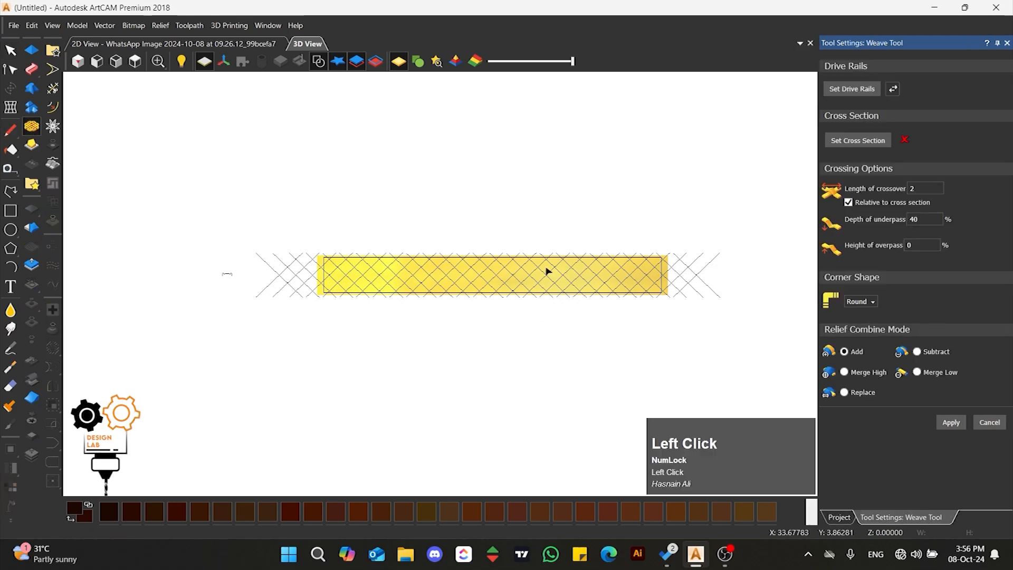
pyautogui.moveTo(244, 226); pyautogui.dragTo(744, 315)
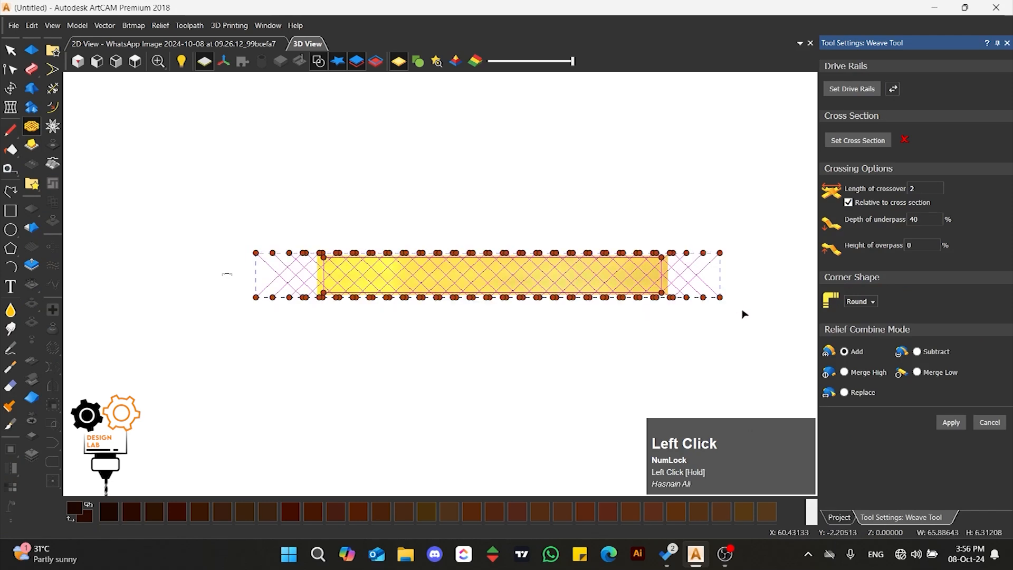
pyautogui.scroll(3, 310, 268)
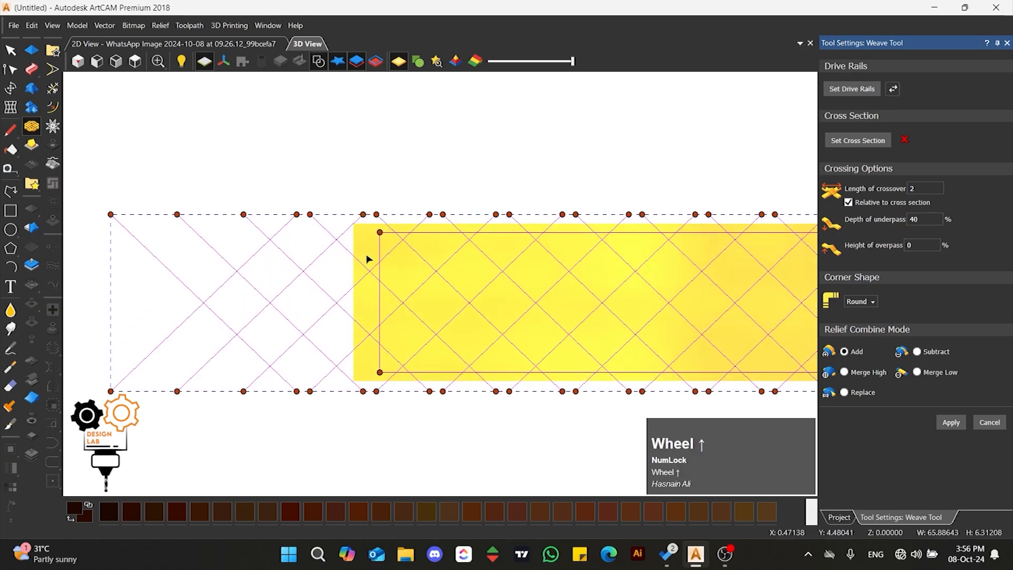
pyautogui.scroll(1, 380, 252)
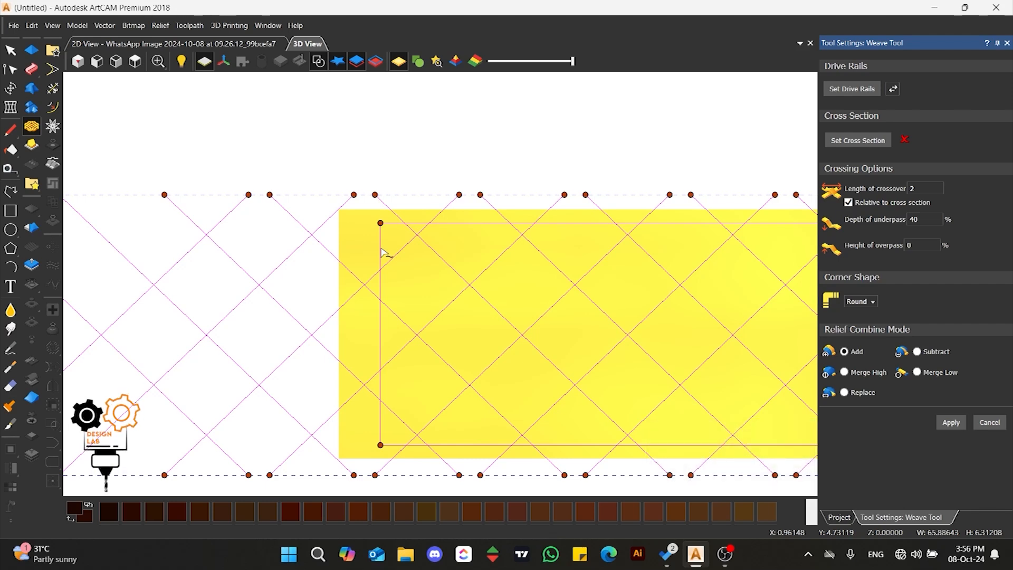
pyautogui.keyDown('shift'); pyautogui.click(383, 241); pyautogui.keyUp('shift')
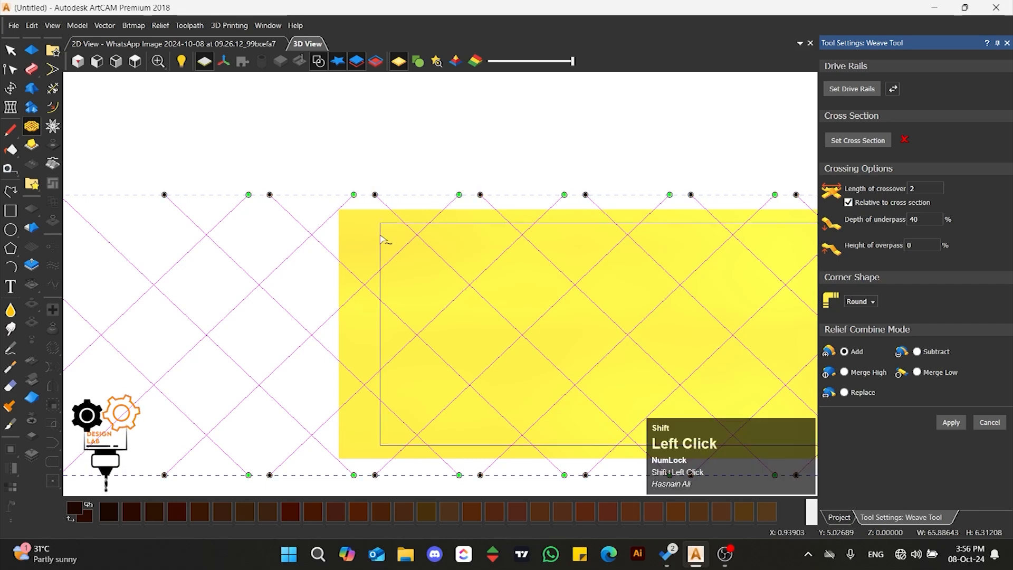
pyautogui.scroll(-3, 377, 316)
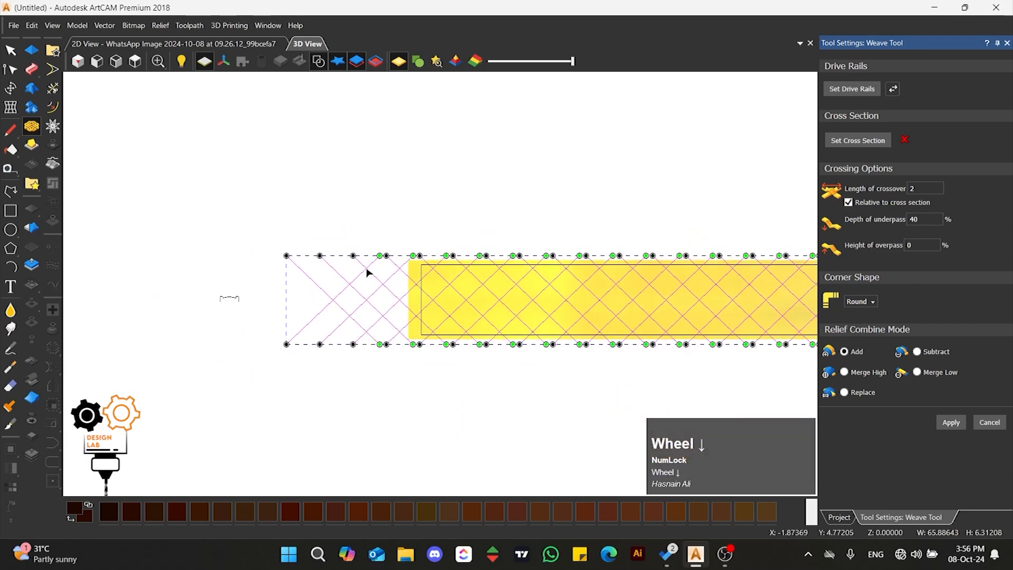
pyautogui.scroll(2, 484, 294)
pyautogui.scroll(-1, 417, 280)
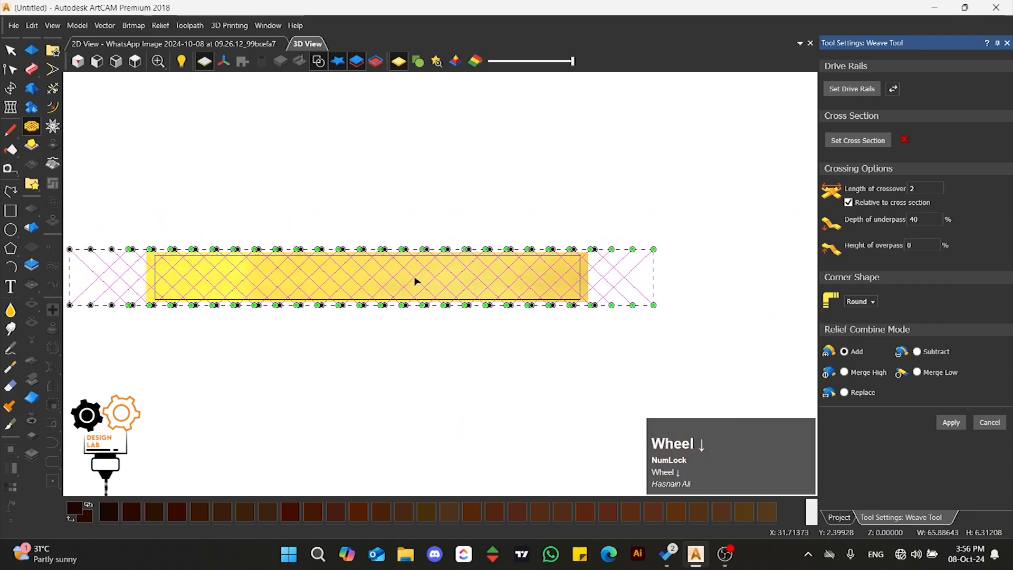
pyautogui.scroll(-1, 370, 275)
pyautogui.scroll(1, 253, 282)
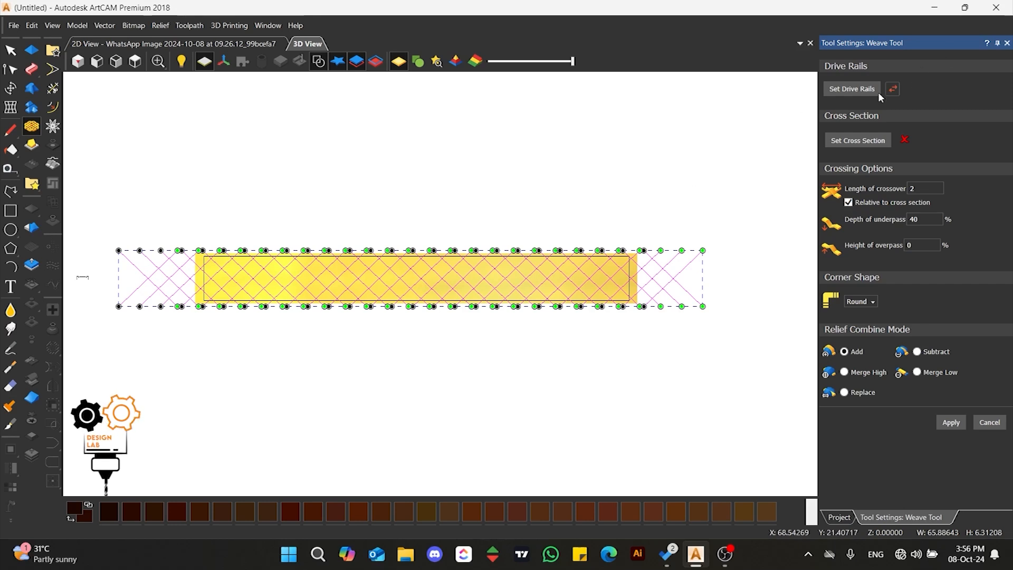
pyautogui.click(852, 89)
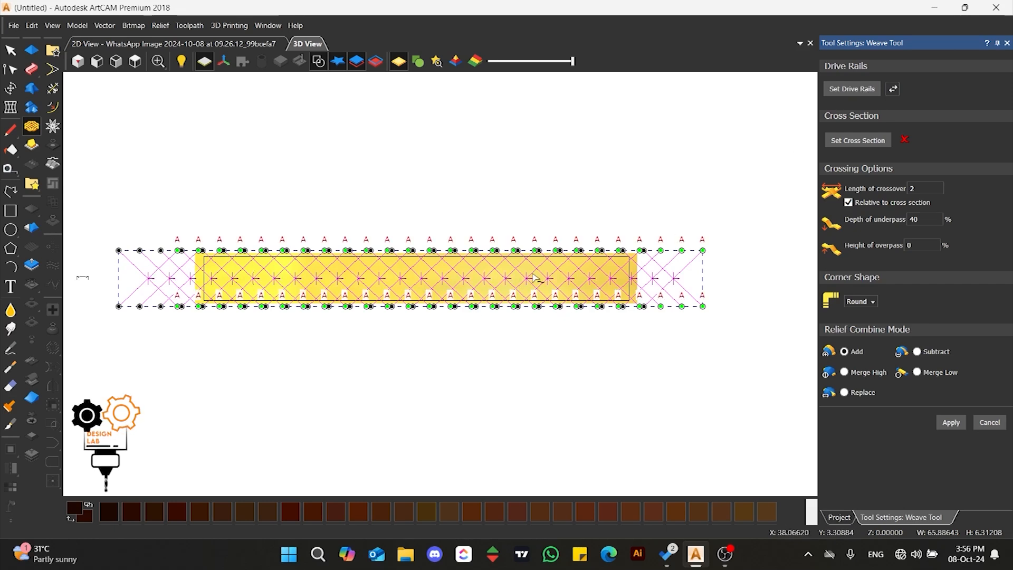
# Set the small arched profile as the weave's cross section and the height of overpass to 40%.
pyautogui.click(79, 280)
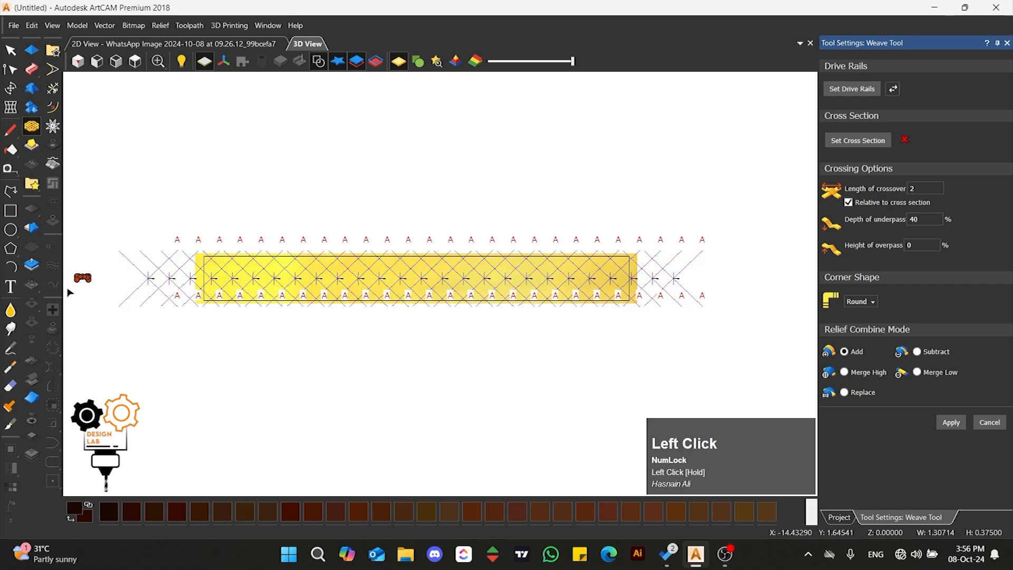
pyautogui.click(855, 142)
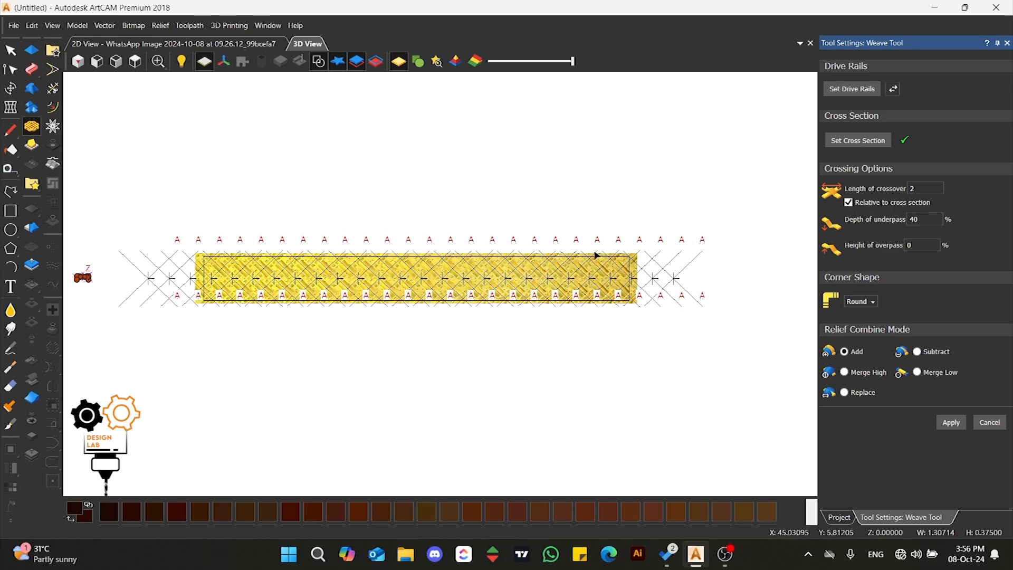
pyautogui.scroll(4, 482, 278)
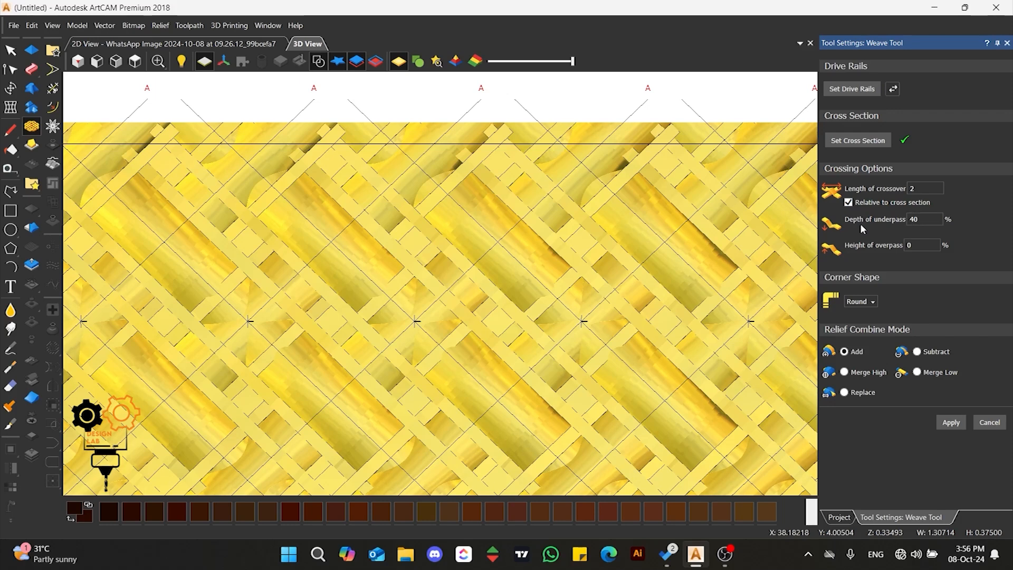
pyautogui.click(923, 247)
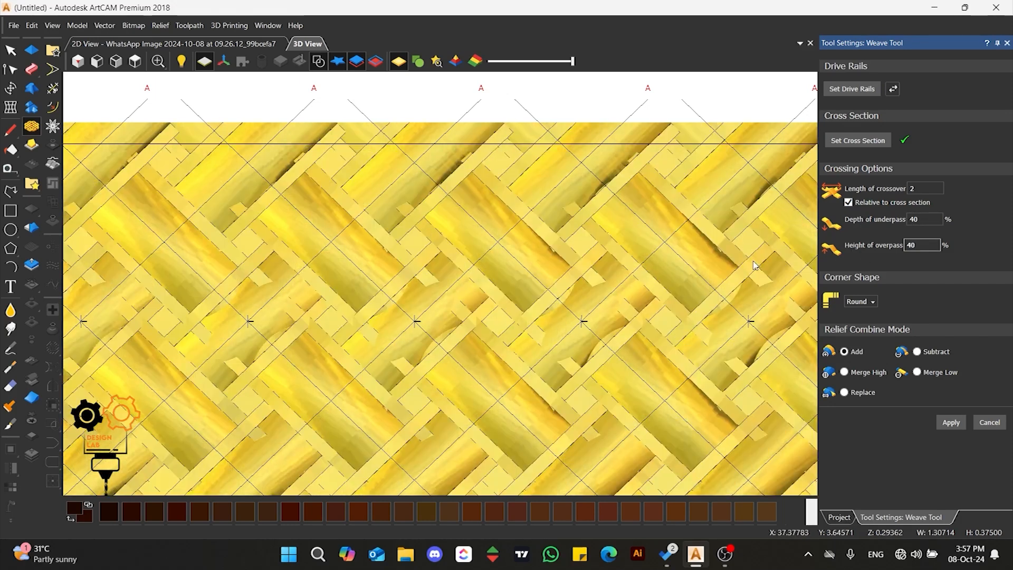
pyautogui.scroll(5, 561, 233)
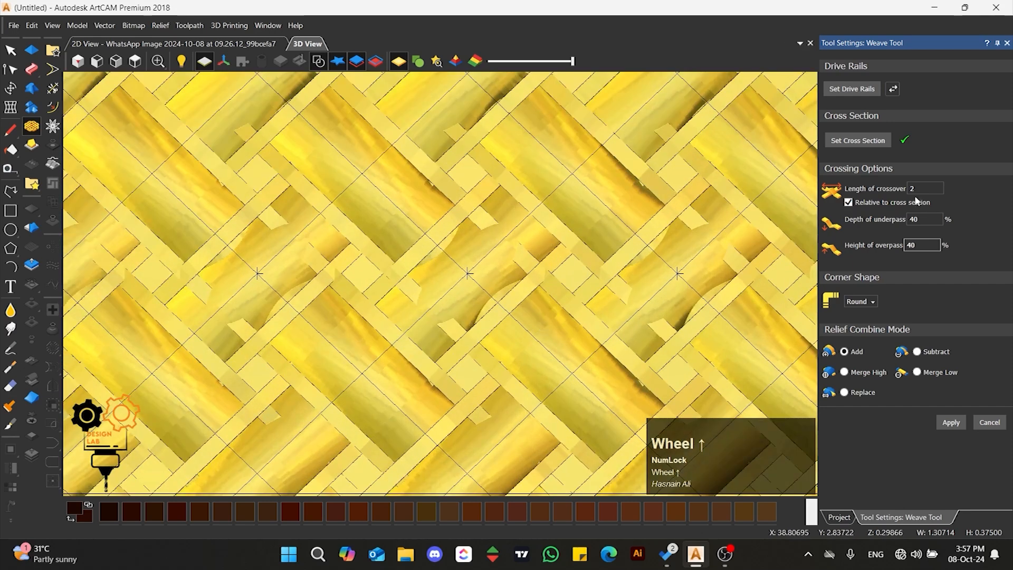
# Set the weave's corner shape to Square and make the crossover length not relative to the cross section.
pyautogui.click(874, 302)
pyautogui.click(866, 328)
pyautogui.scroll(-3, 477, 277)
pyautogui.scroll(4, 462, 243)
pyautogui.scroll(-2, 445, 288)
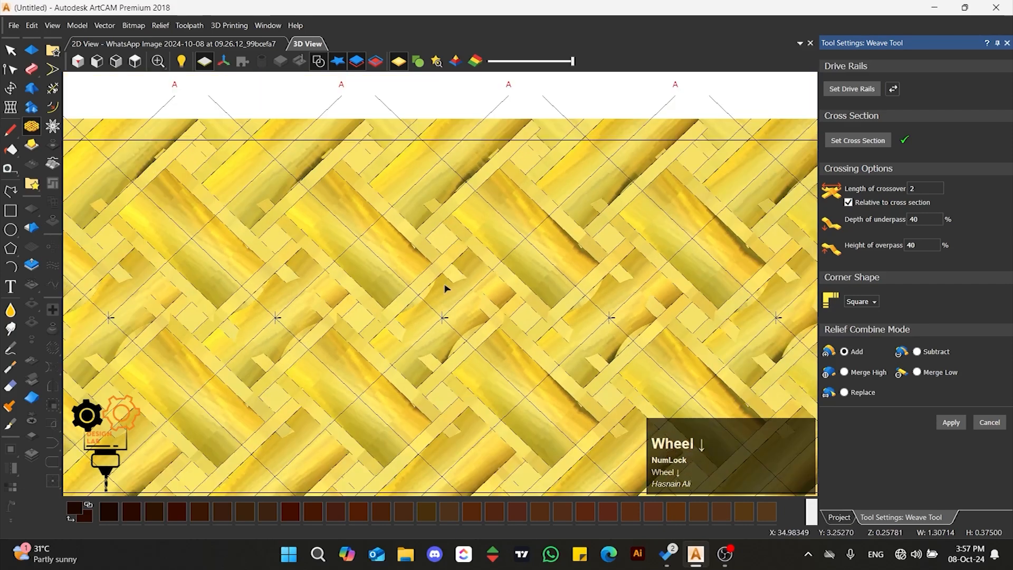
pyautogui.scroll(1, 445, 291)
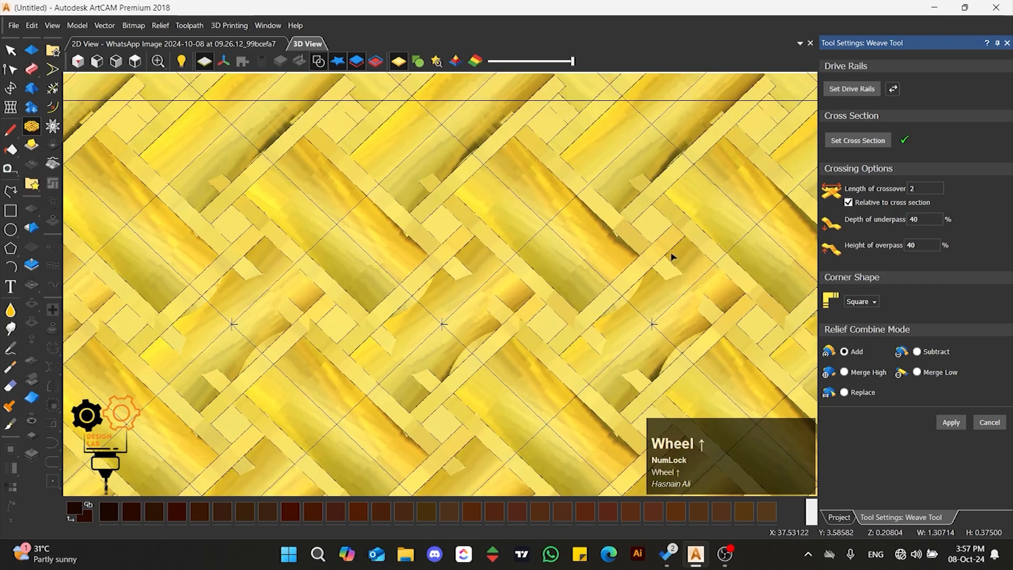
pyautogui.click(849, 203)
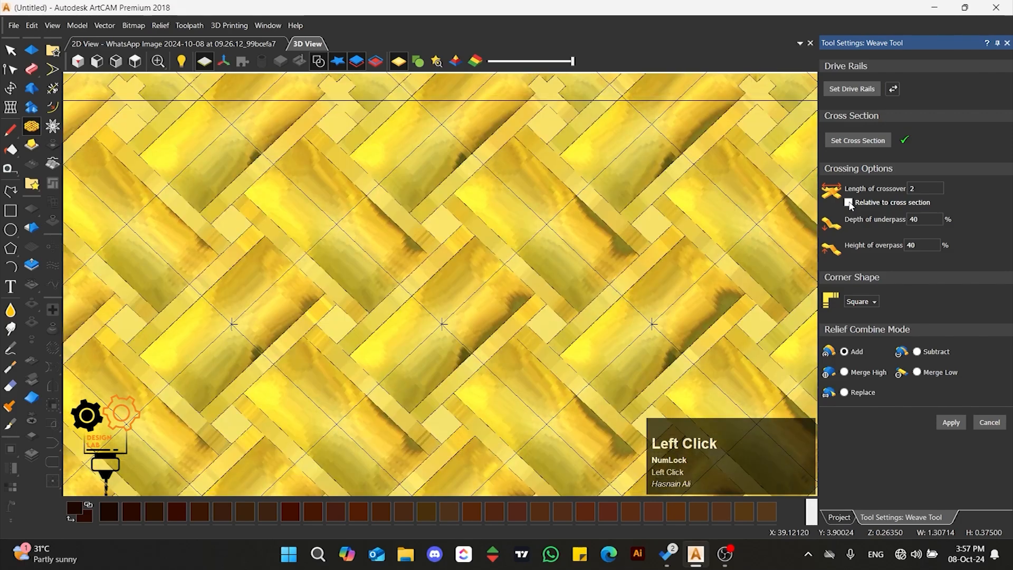
pyautogui.scroll(-1, 326, 212)
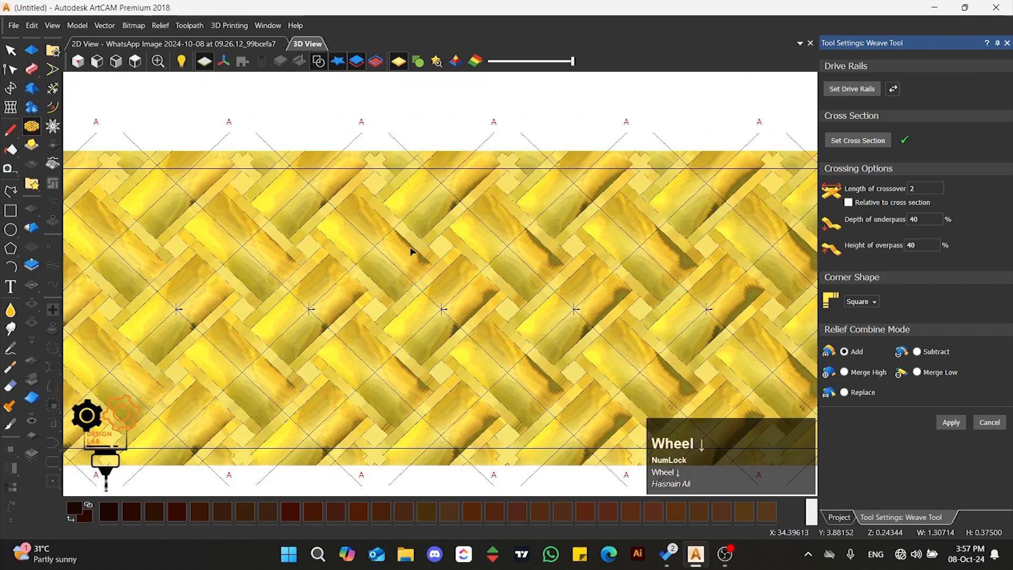
pyautogui.scroll(1, 455, 344)
# Hide the vectors in the 3D view and examine the weave preview along the panel from an angled viewpoint.
pyautogui.moveTo(435, 357); pyautogui.dragTo(589, 255, button='middle')
pyautogui.scroll(-3, 589, 254)
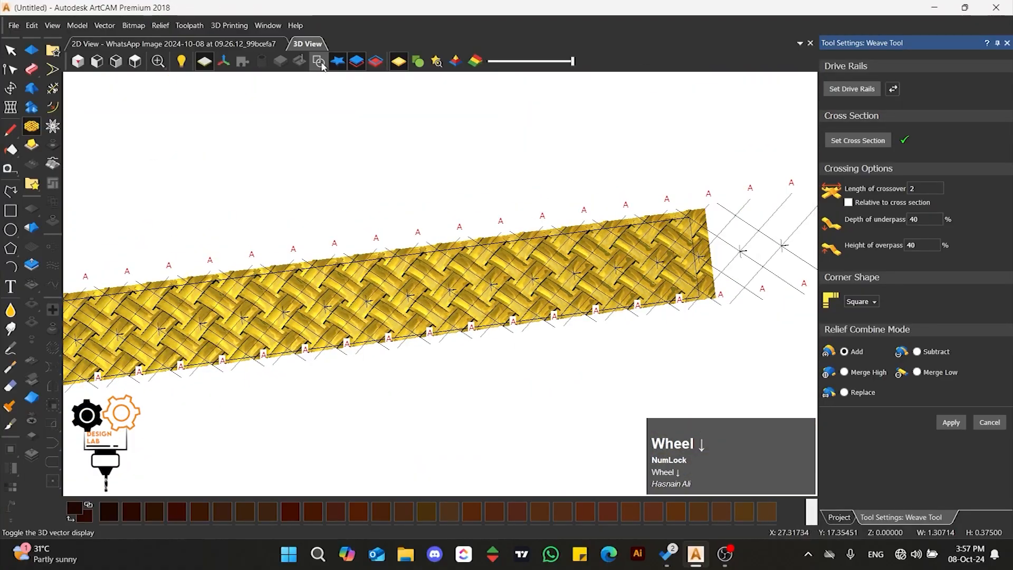
pyautogui.click(318, 61)
pyautogui.scroll(2, 257, 336)
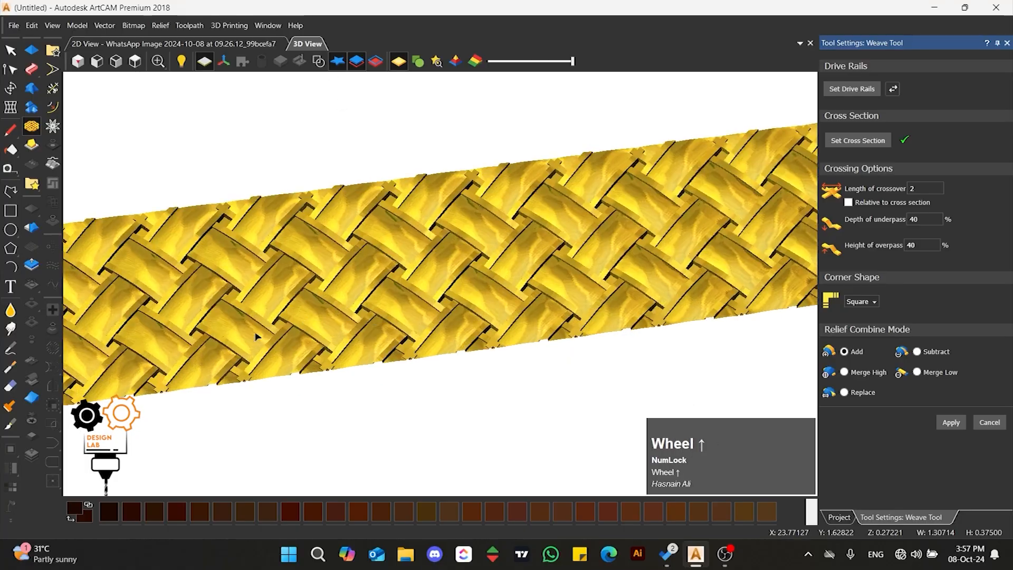
pyautogui.scroll(2, 368, 266)
pyautogui.moveTo(368, 267); pyautogui.dragTo(491, 229, button='middle')
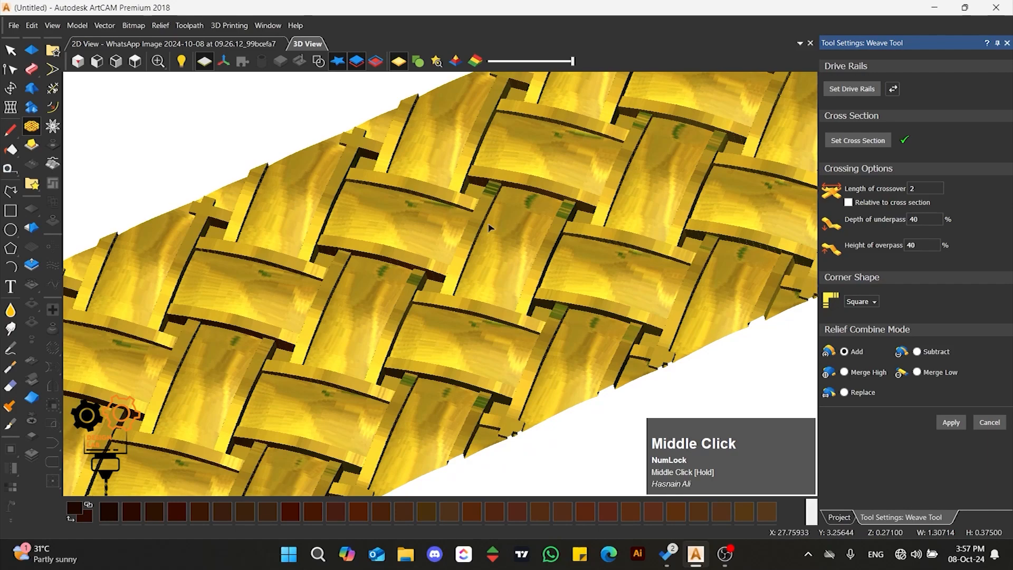
pyautogui.scroll(-2, 491, 229)
pyautogui.scroll(-2, 299, 364)
pyautogui.scroll(4, 296, 364)
pyautogui.scroll(-2, 269, 360)
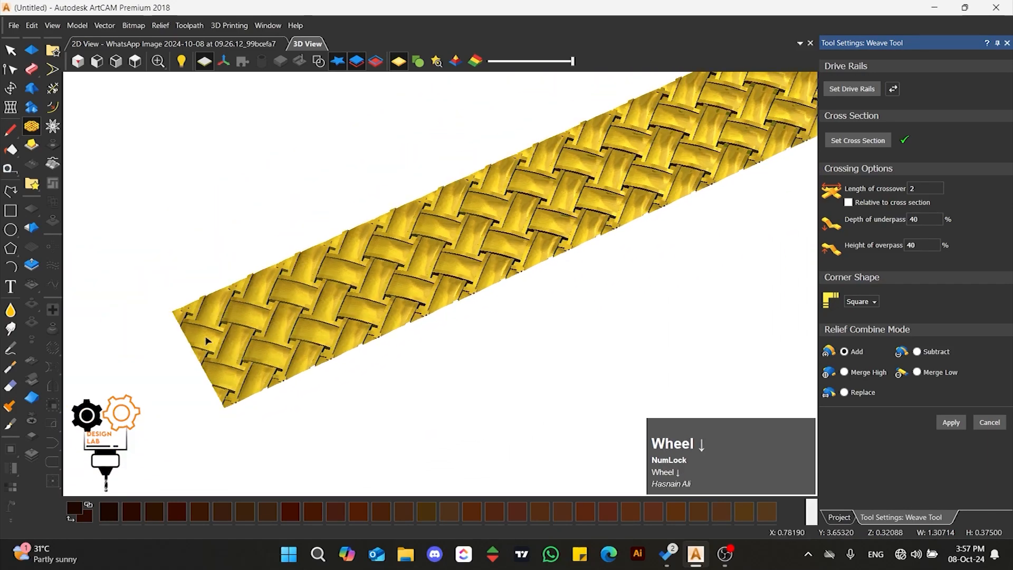
# Check the strands at the panel's left end and apply the weave to the relief in Add mode.
pyautogui.scroll(3, 207, 350)
pyautogui.moveTo(326, 306); pyautogui.dragTo(359, 274, button='middle')
pyautogui.scroll(2, 360, 274)
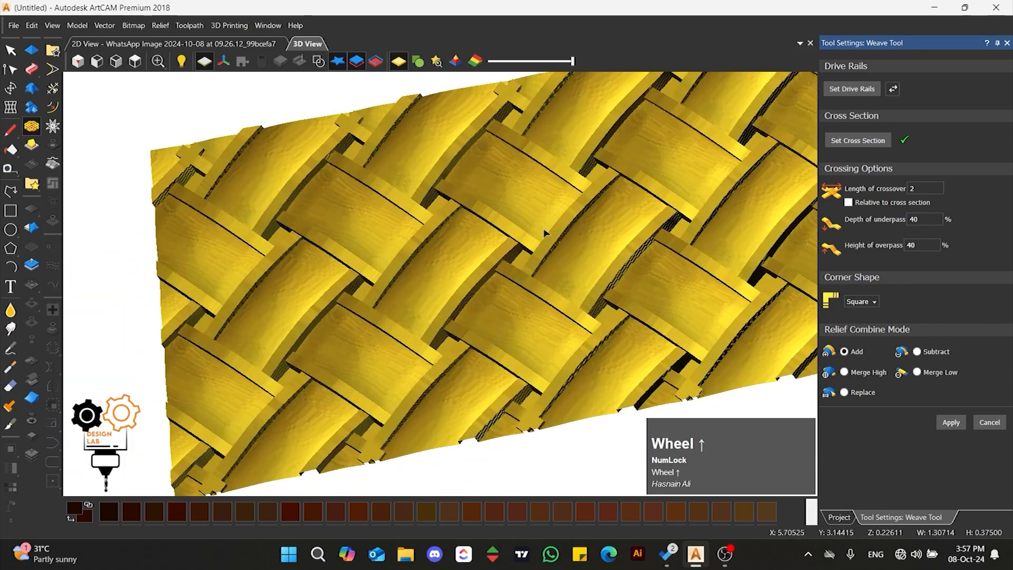
pyautogui.moveTo(536, 231); pyautogui.dragTo(865, 376, button='middle')
pyautogui.click(952, 422)
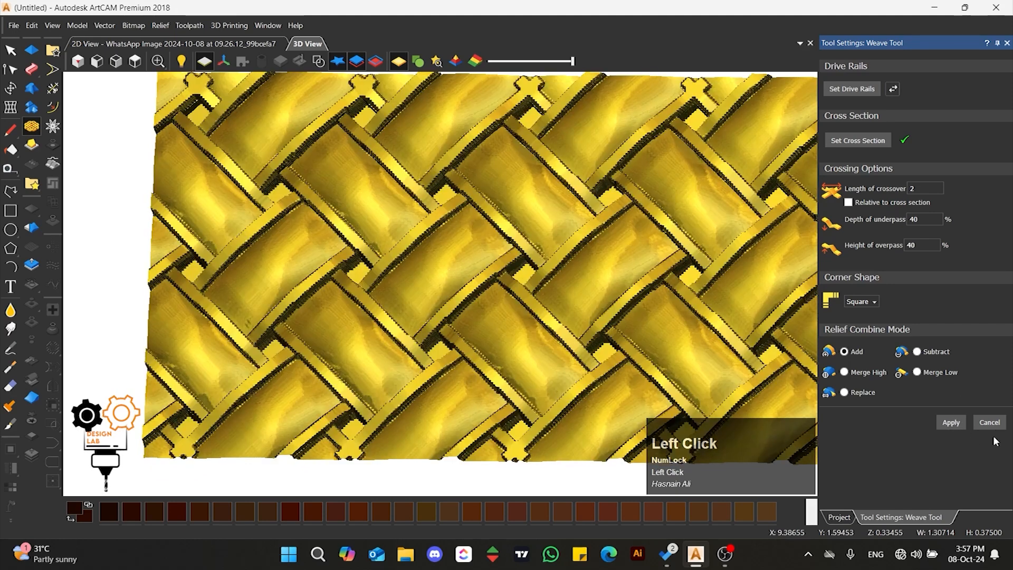
# Close the Weave Tool and show the vectors again over the relief in a top-down 3D view.
pyautogui.click(990, 422)
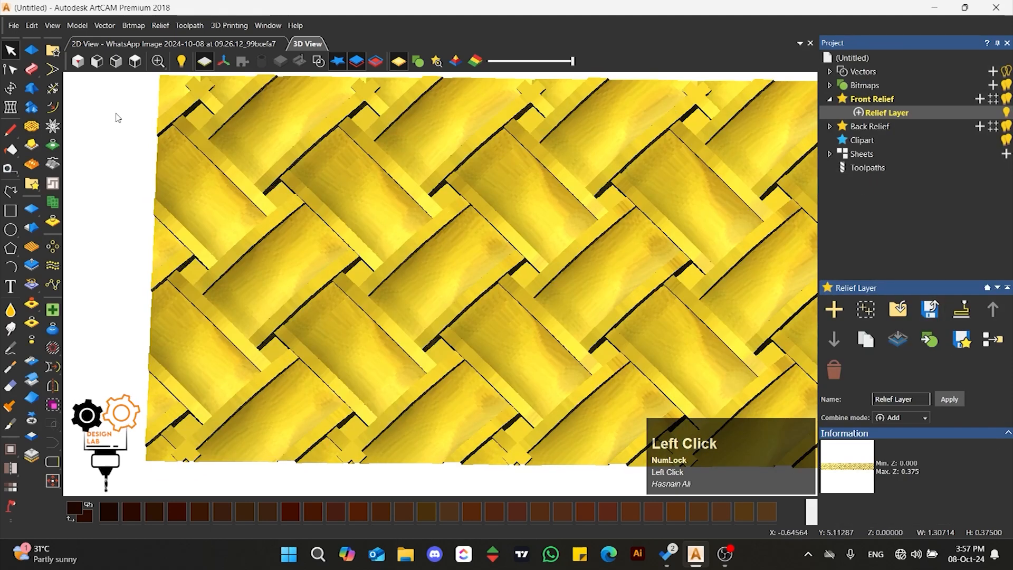
pyautogui.click(132, 63)
pyautogui.click(318, 61)
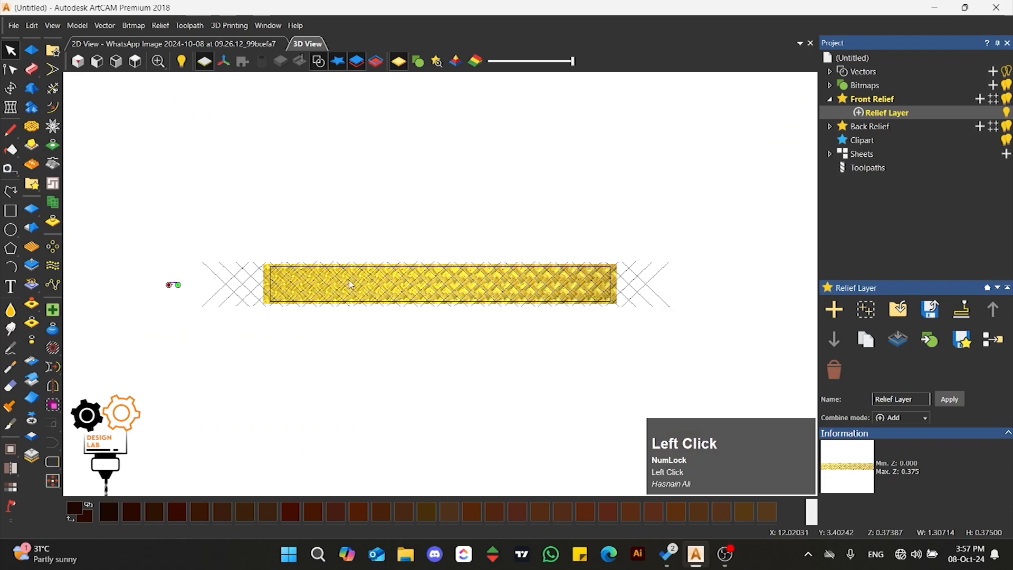
# Select the 48 by 5 inch border and clear the weave relief outside it.
pyautogui.scroll(2, 281, 303)
pyautogui.scroll(3, 281, 303)
pyautogui.click(215, 197)
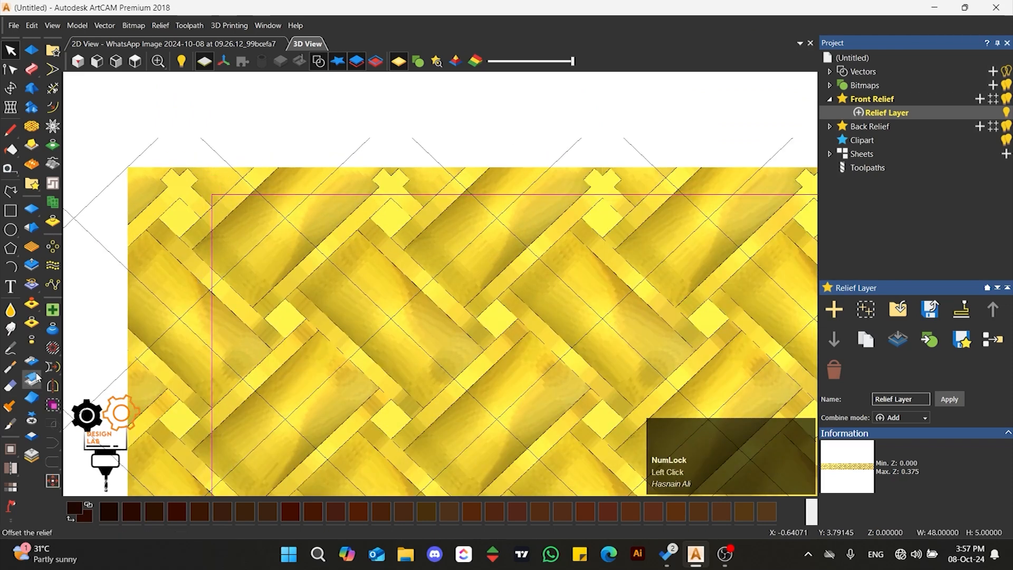
pyautogui.click(39, 341)
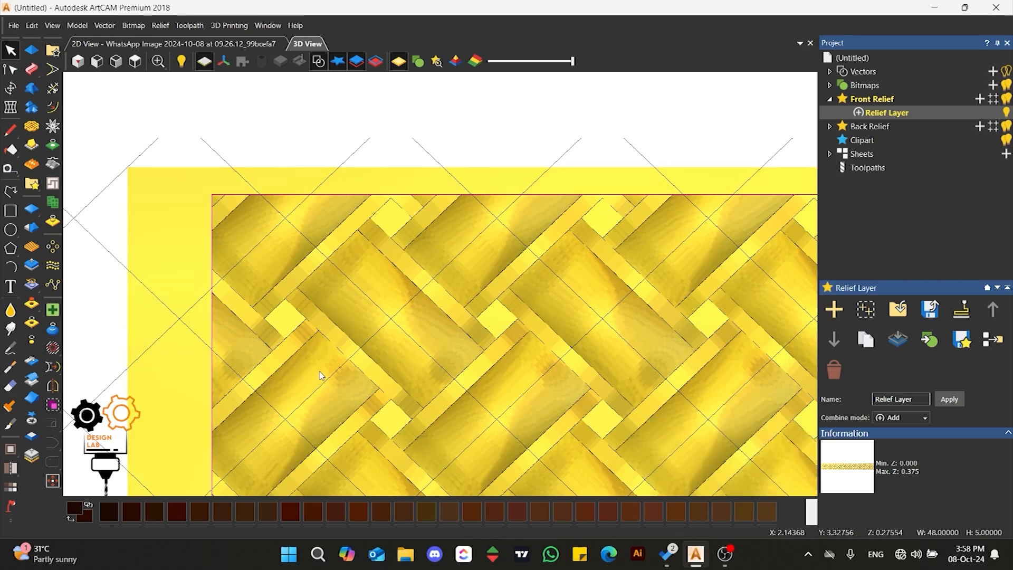
# Examine the trimmed weave along the panel and undo the clearing outside the border.
pyautogui.scroll(-3, 327, 338)
pyautogui.scroll(-2, 564, 332)
pyautogui.scroll(4, 559, 322)
pyautogui.scroll(-1, 558, 315)
pyautogui.scroll(-2, 558, 315)
pyautogui.click(474, 158)
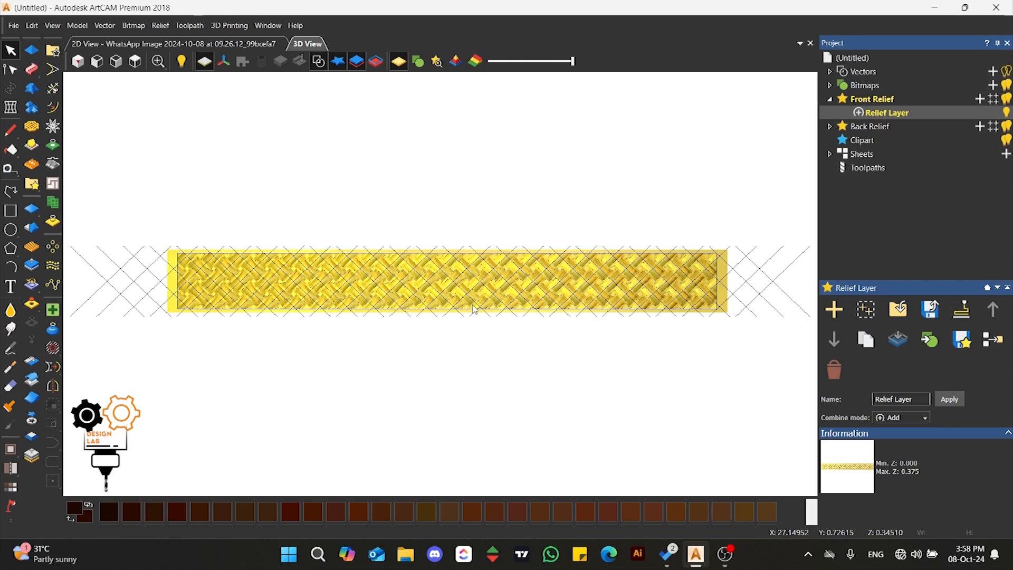
pyautogui.scroll(3, 220, 282)
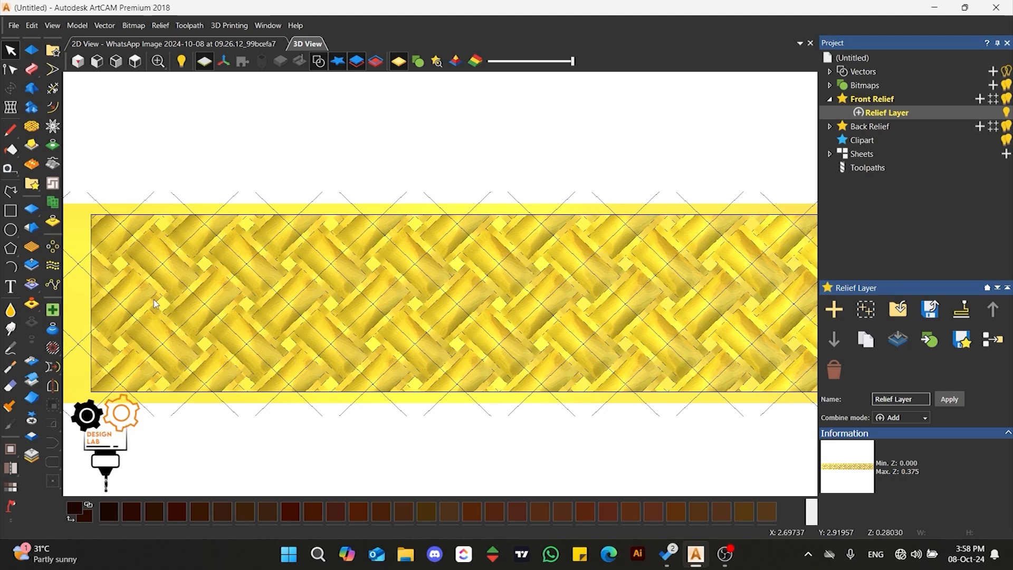
pyautogui.scroll(1, 154, 304)
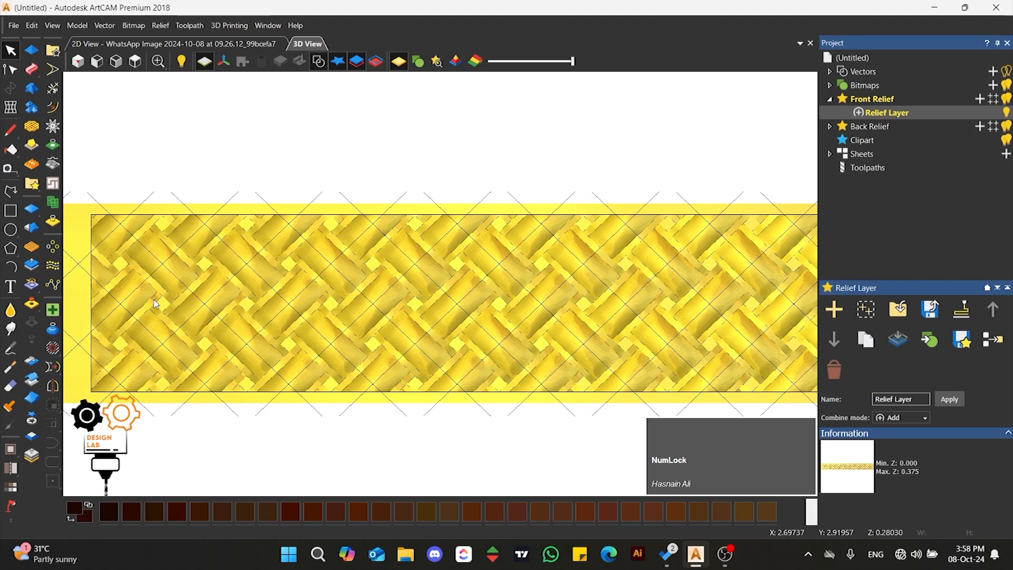
pyautogui.hotkey('ctrl', 'z')
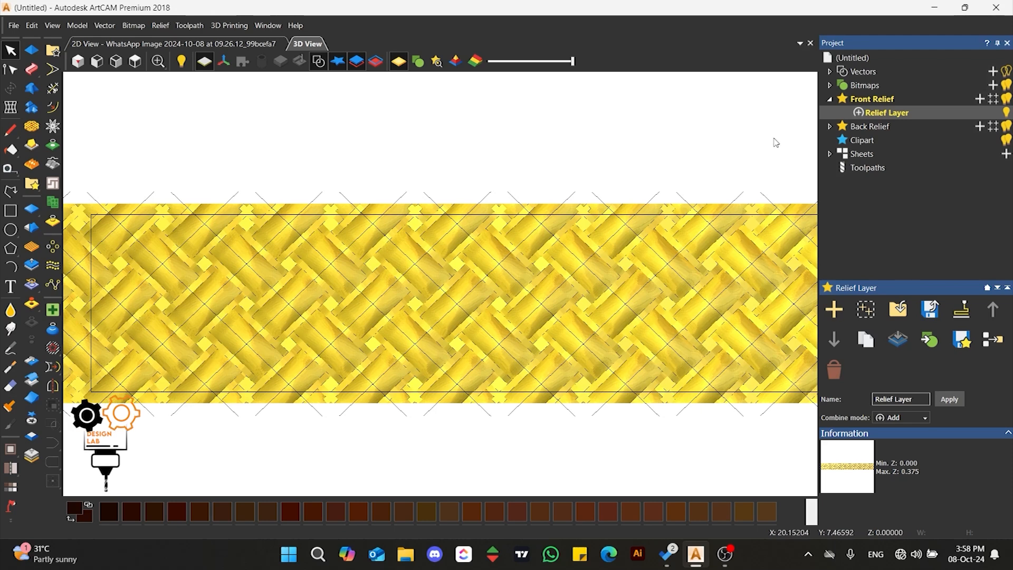
# Add a new layer to the front relief and set its combine mode to Merge High.
pyautogui.click(980, 100)
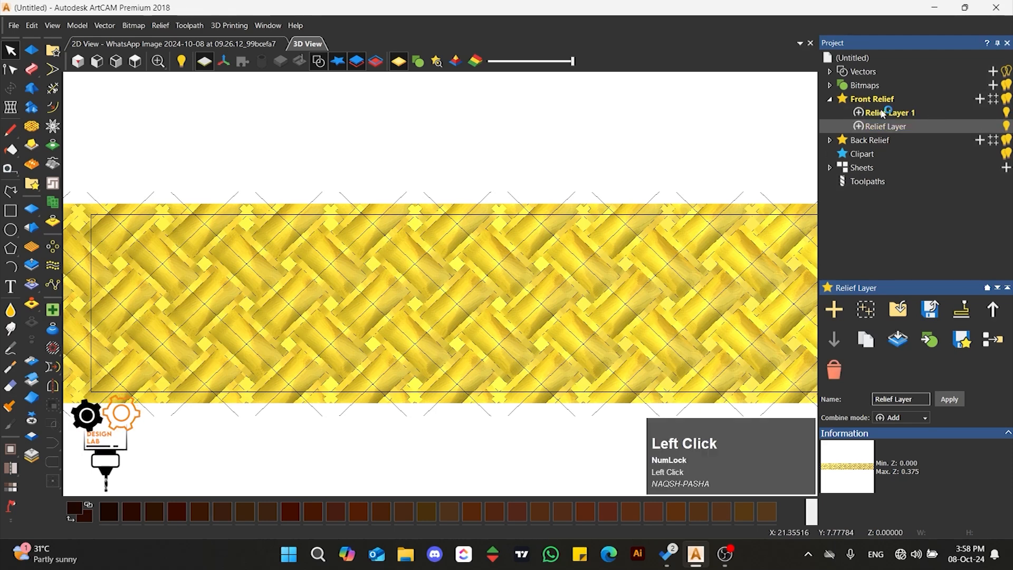
pyautogui.click(882, 113)
pyautogui.click(858, 113)
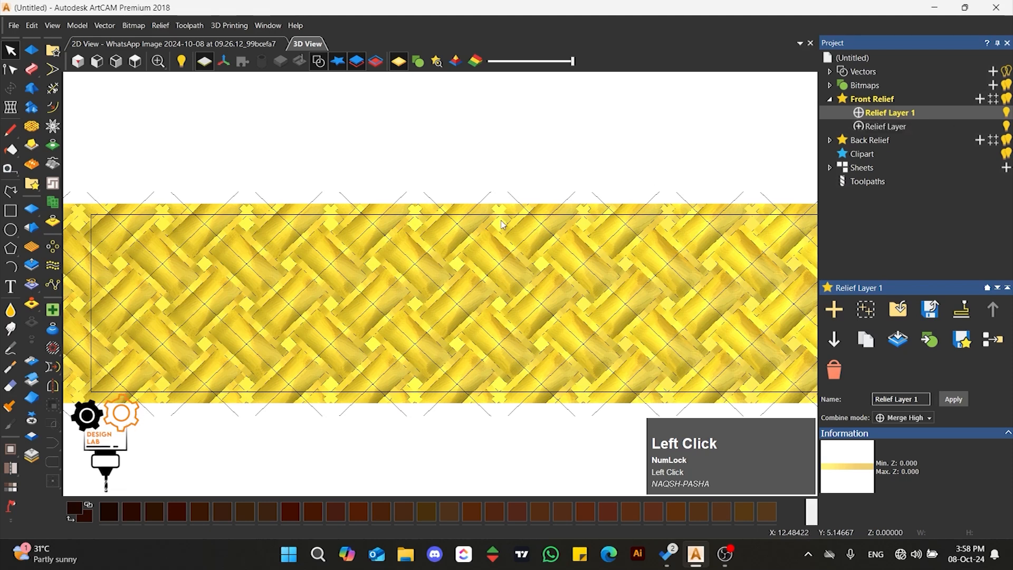
# Draw a rectangle about 50.9 by 7.1 inches that encloses the whole relief panel.
pyautogui.scroll(-3, 418, 240)
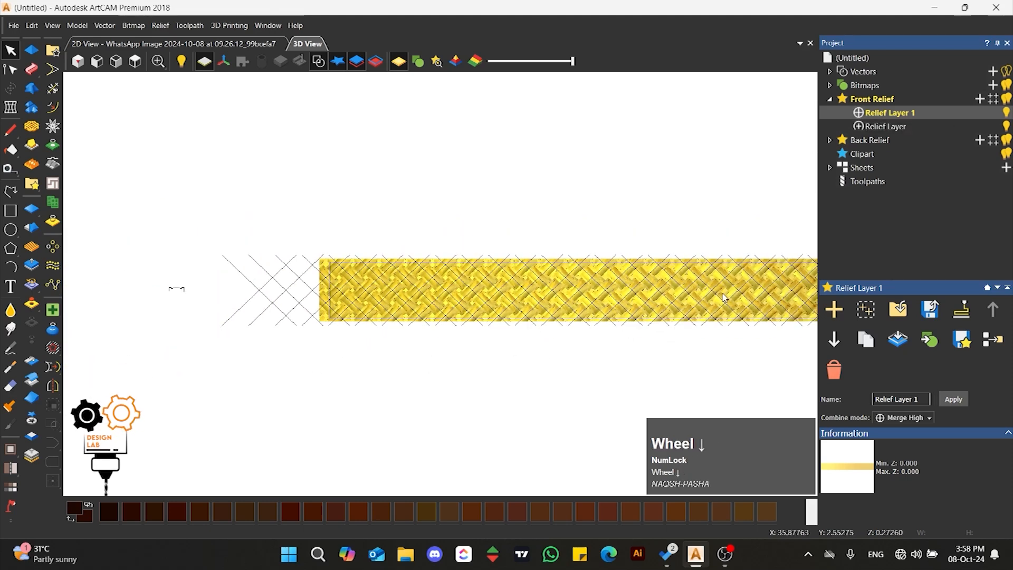
pyautogui.scroll(2, 613, 247)
pyautogui.click(595, 234)
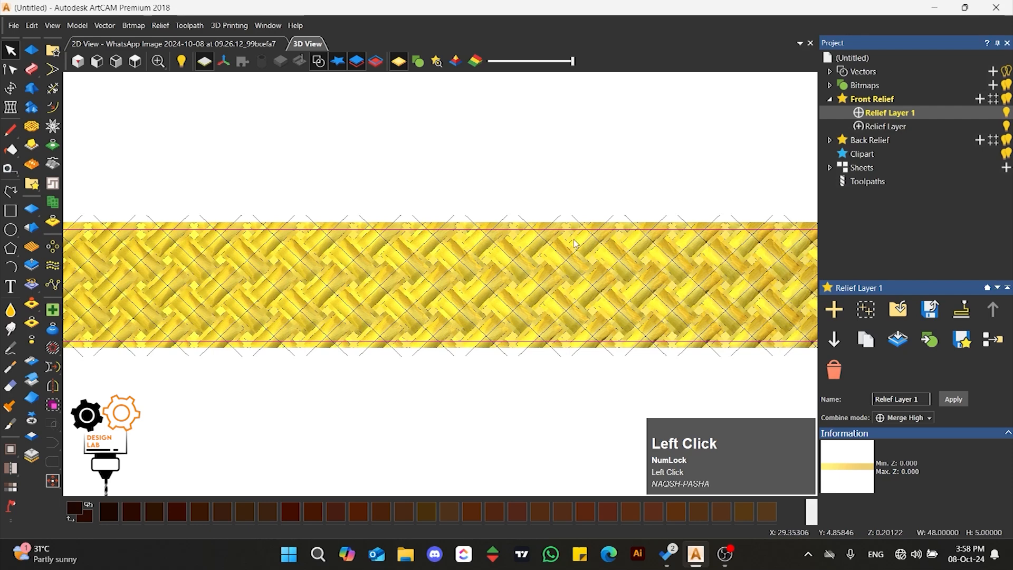
pyautogui.scroll(-3, 576, 245)
pyautogui.click(10, 210)
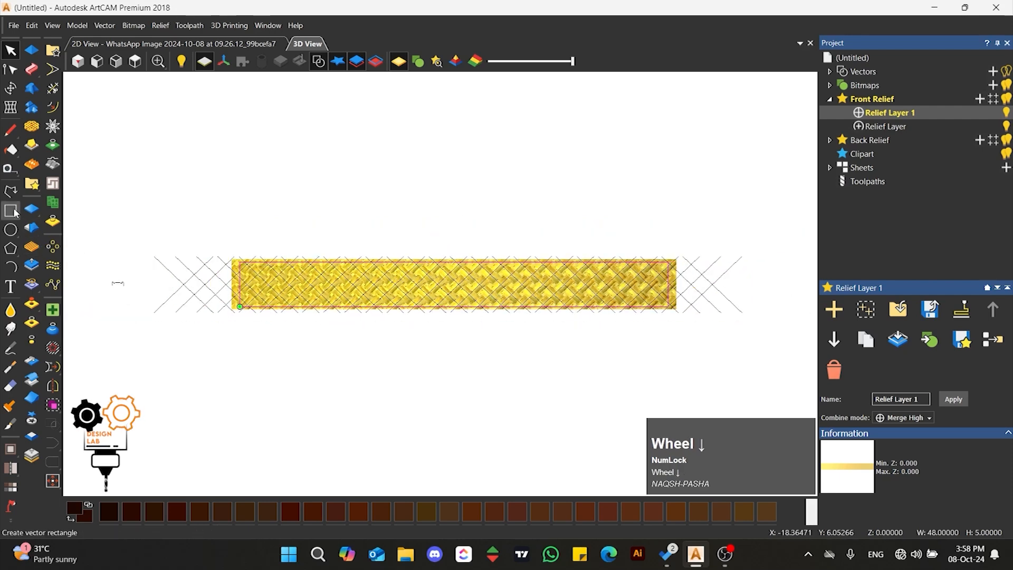
pyautogui.moveTo(232, 255); pyautogui.dragTo(682, 319)
pyautogui.click(10, 50)
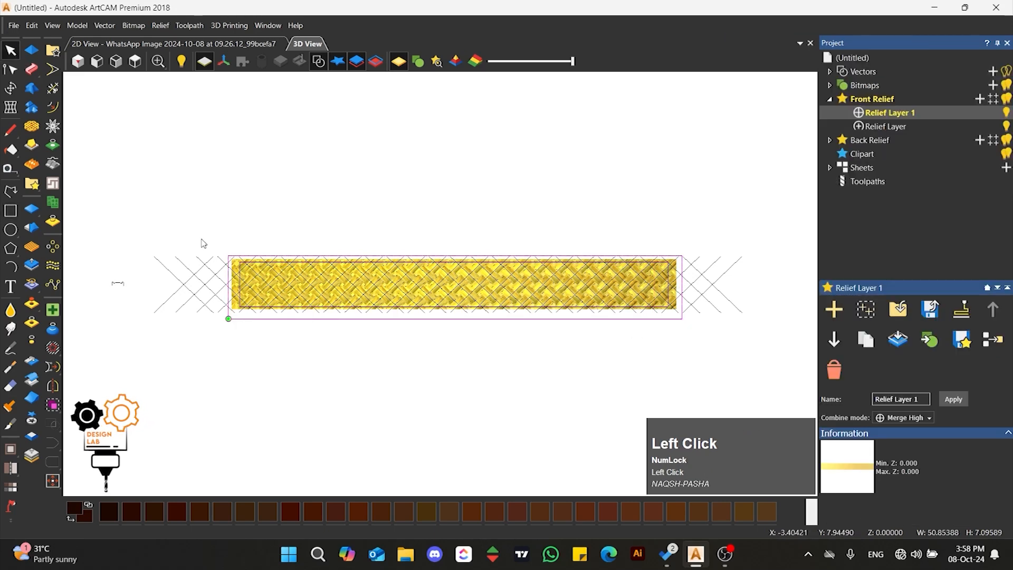
# Select the outer rectangle together with the 48 by 5 inch border and preview a Plane shape with a 0.5 inch start height.
pyautogui.scroll(5, 240, 274)
pyautogui.click(243, 267)
pyautogui.scroll(-3, 402, 169)
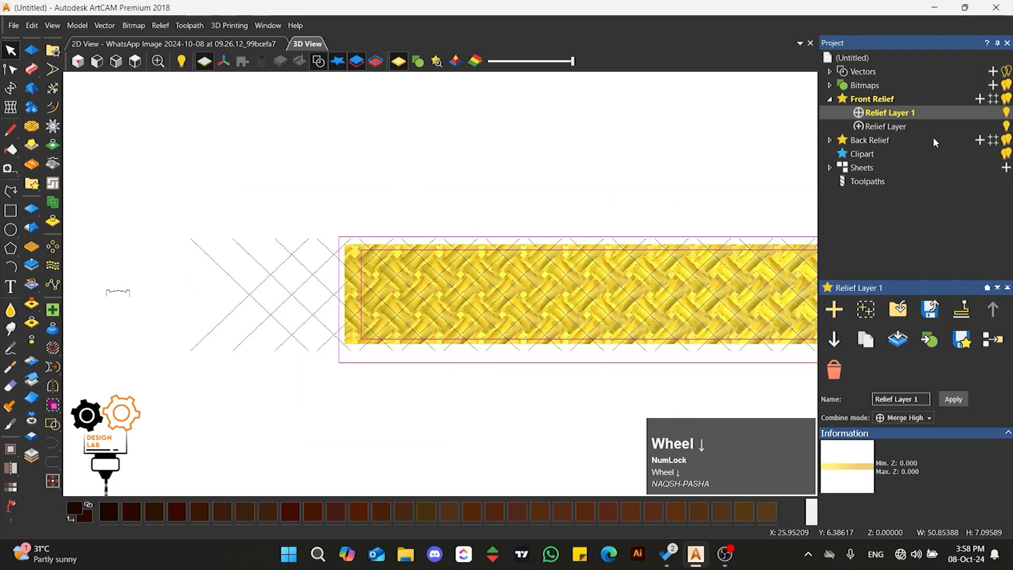
pyautogui.click(31, 50)
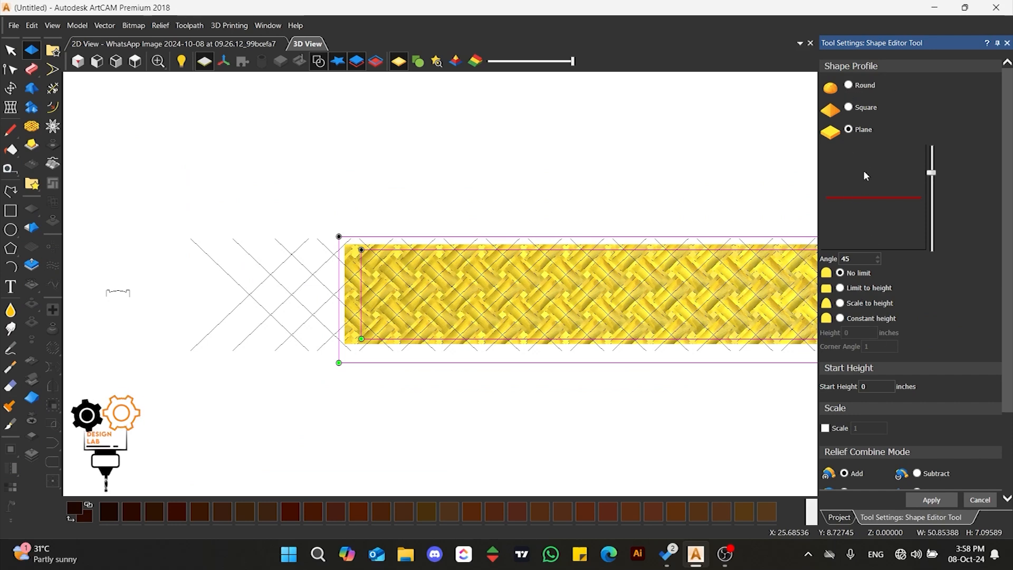
pyautogui.click(882, 386)
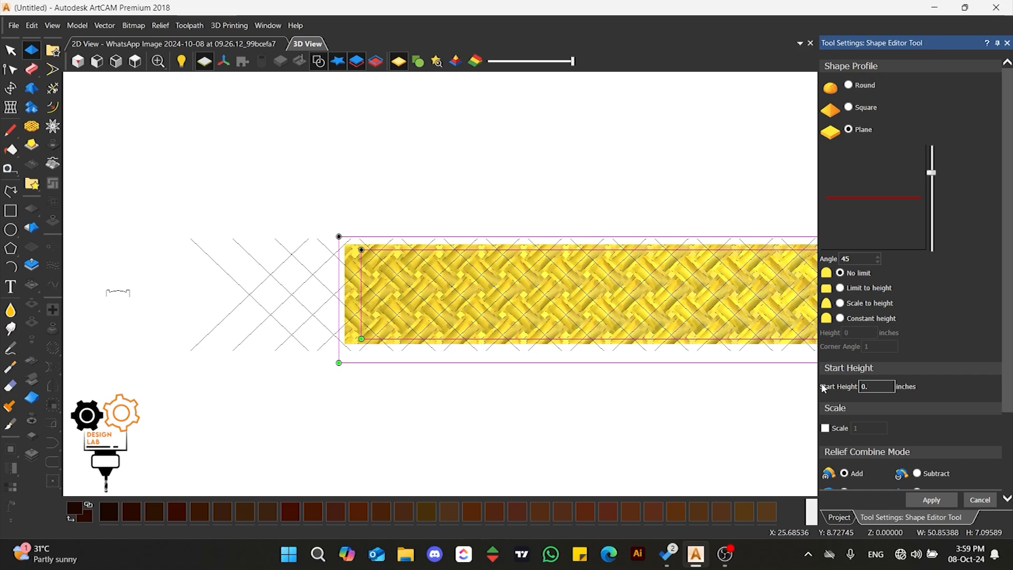
pyautogui.press('Return')
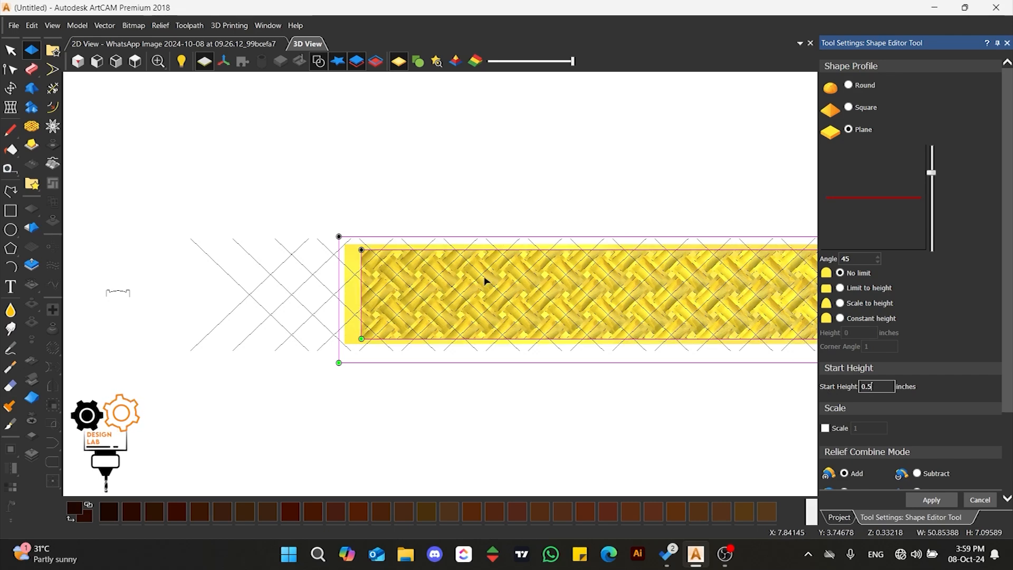
# Check the raised frame at the panel's corner, apply it to the new layer in Add mode and close the Shape Editor.
pyautogui.scroll(4, 389, 273)
pyautogui.scroll(2, 322, 263)
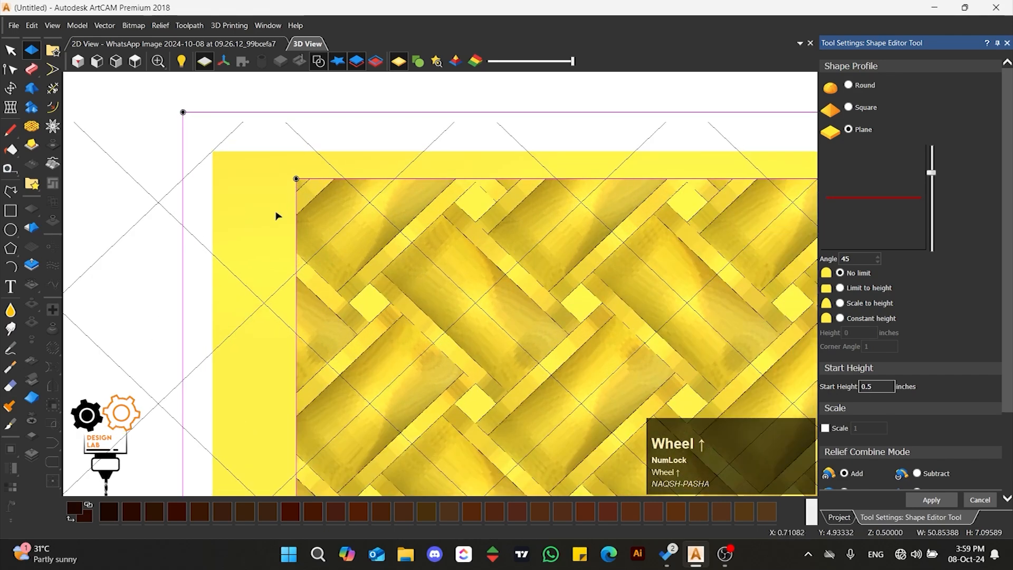
pyautogui.moveTo(379, 402); pyautogui.dragTo(316, 285, button='middle')
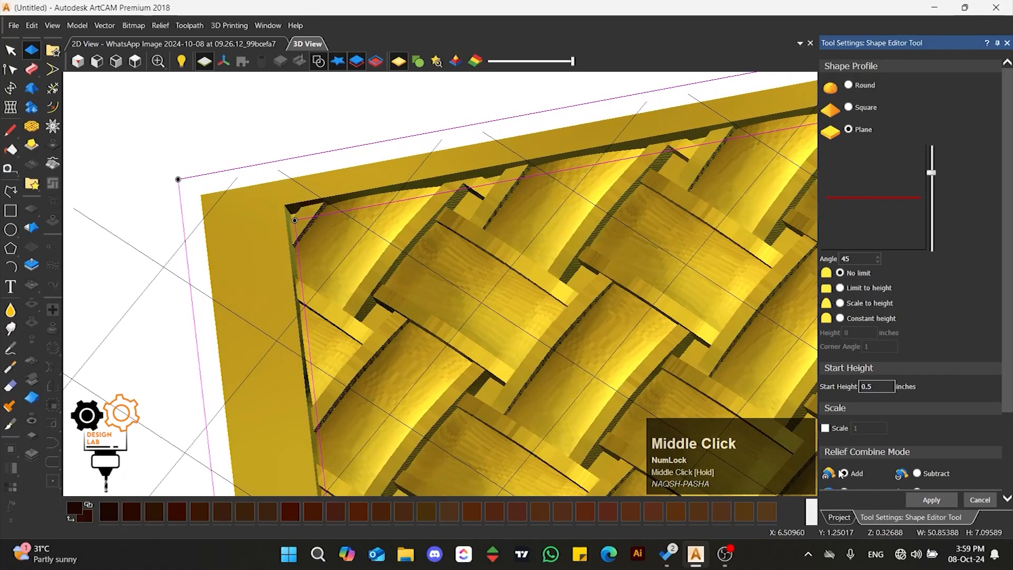
pyautogui.click(931, 499)
pyautogui.click(980, 500)
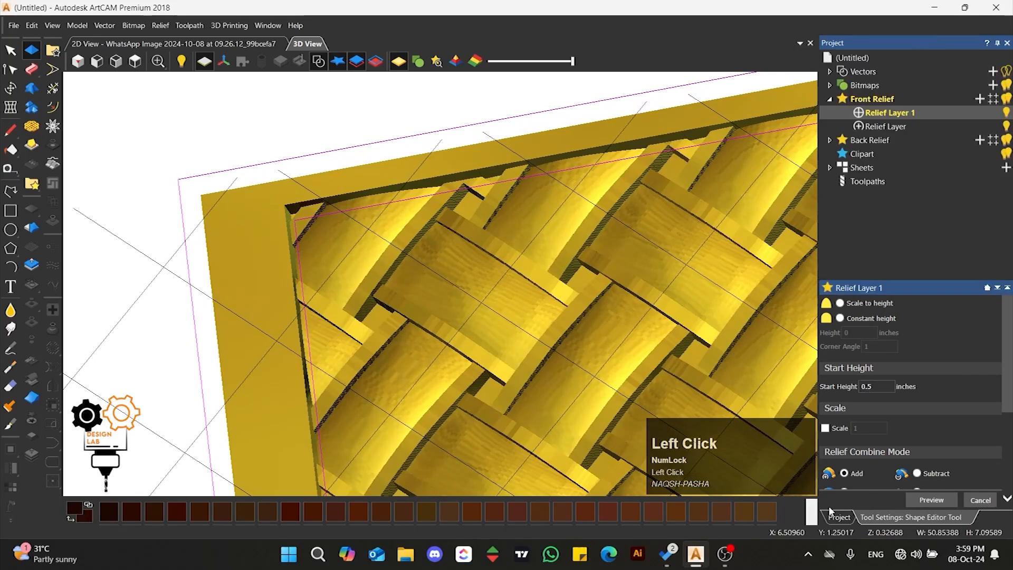
# Hide the vectors in the 3D view and compare the weave with the frame layer switched off and back on.
pyautogui.click(135, 62)
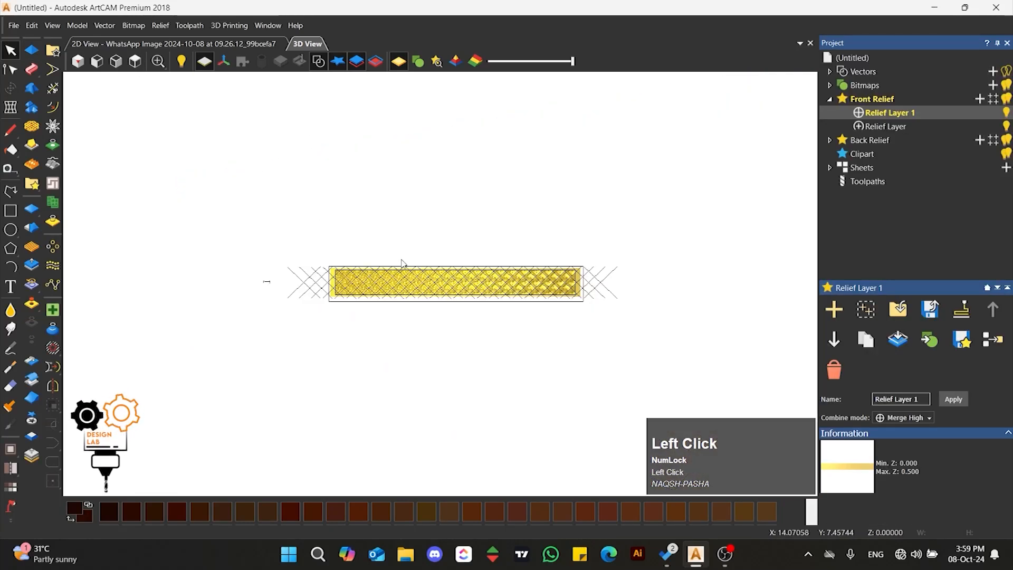
pyautogui.scroll(3, 444, 293)
pyautogui.click(319, 61)
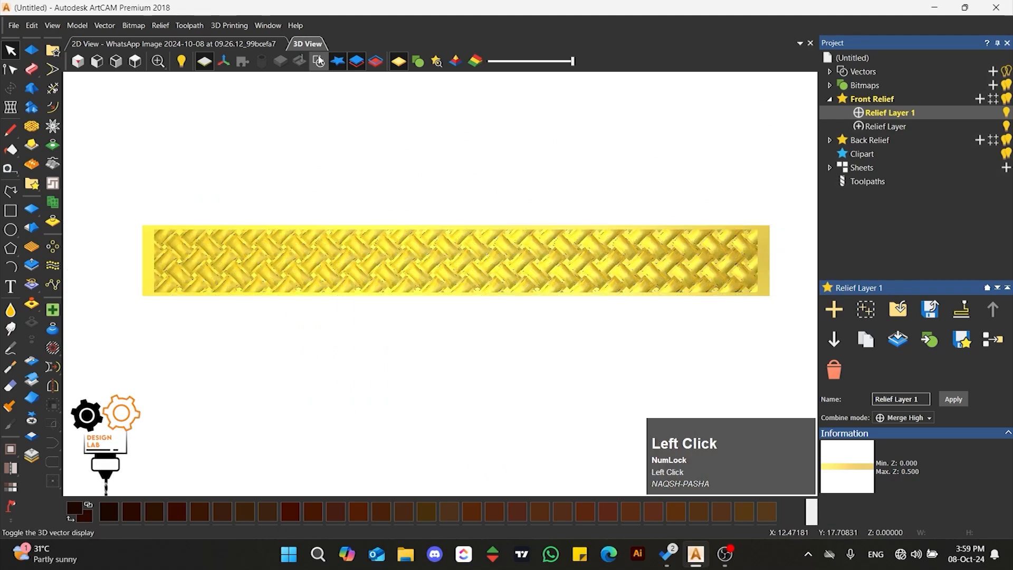
pyautogui.scroll(5, 201, 269)
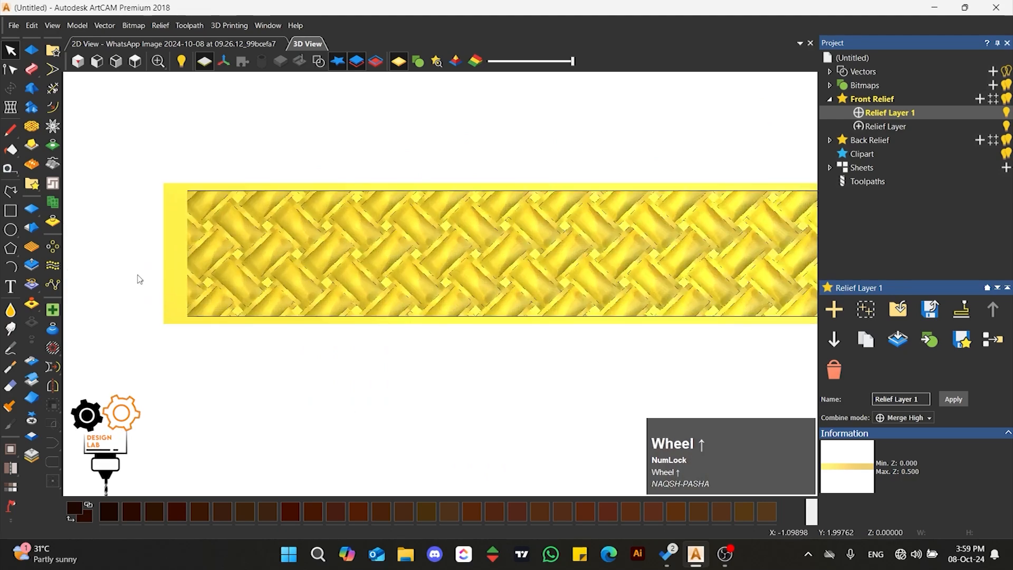
pyautogui.moveTo(316, 341); pyautogui.dragTo(420, 234, button='middle')
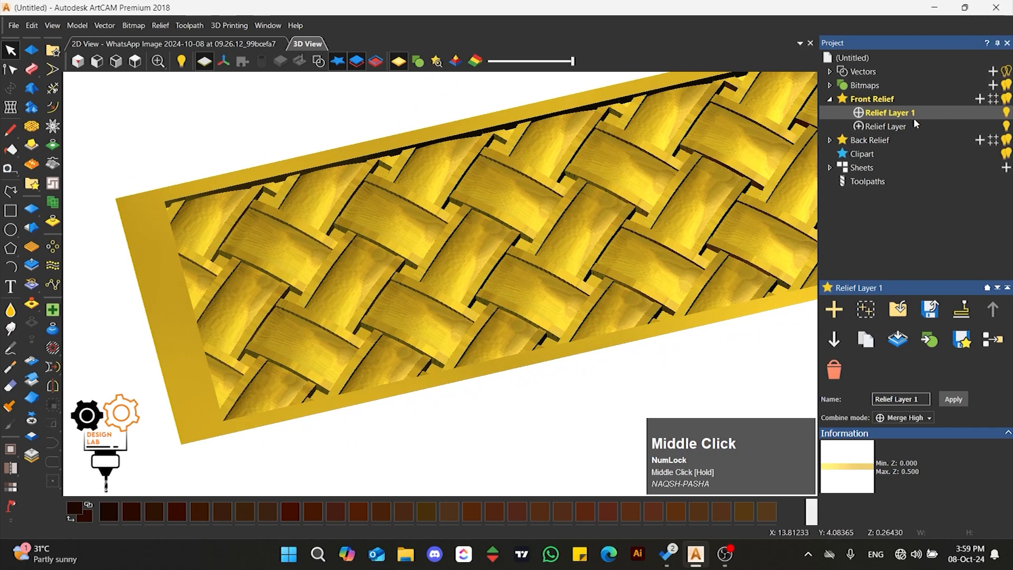
pyautogui.click(1006, 112)
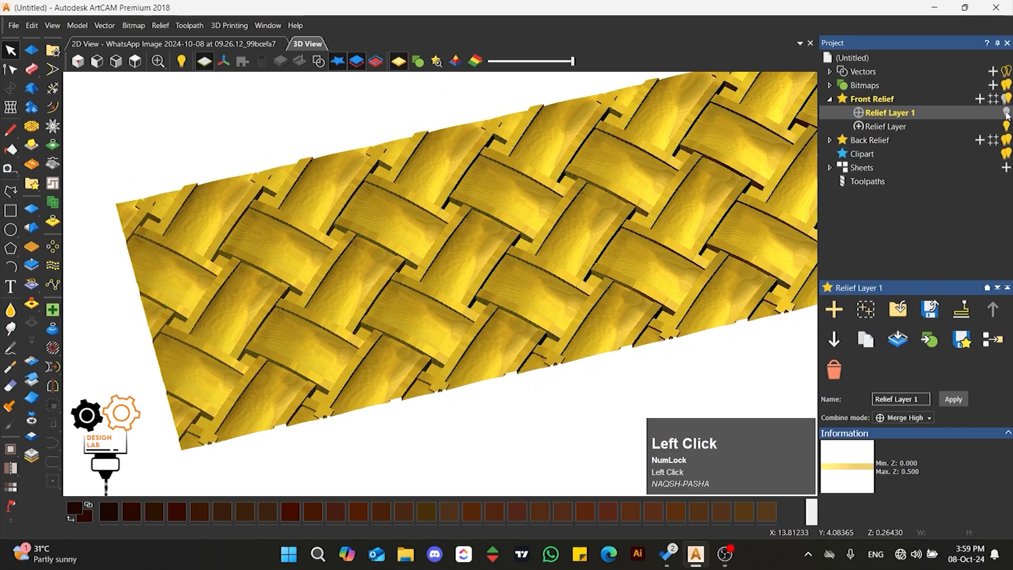
pyautogui.click(1006, 112)
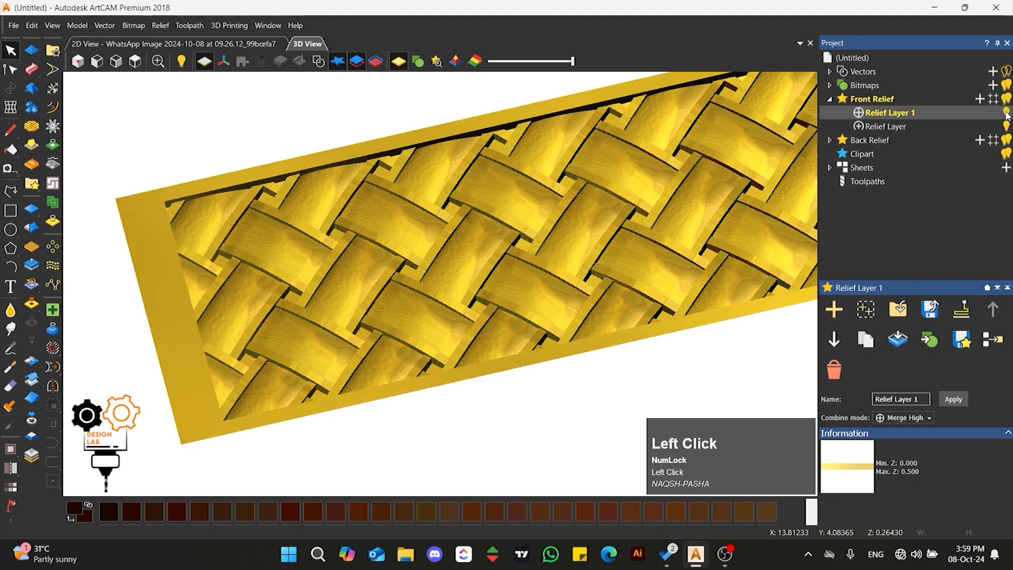
# Examine the finished weave and its raised frame along the panel from angled and top-down viewpoints.
pyautogui.scroll(-3, 449, 280)
pyautogui.scroll(2, 495, 268)
pyautogui.moveTo(538, 209); pyautogui.dragTo(660, 264, button='middle')
pyautogui.scroll(-3, 720, 257)
pyautogui.scroll(5, 368, 258)
pyautogui.scroll(-5, 368, 258)
pyautogui.scroll(4, 371, 277)
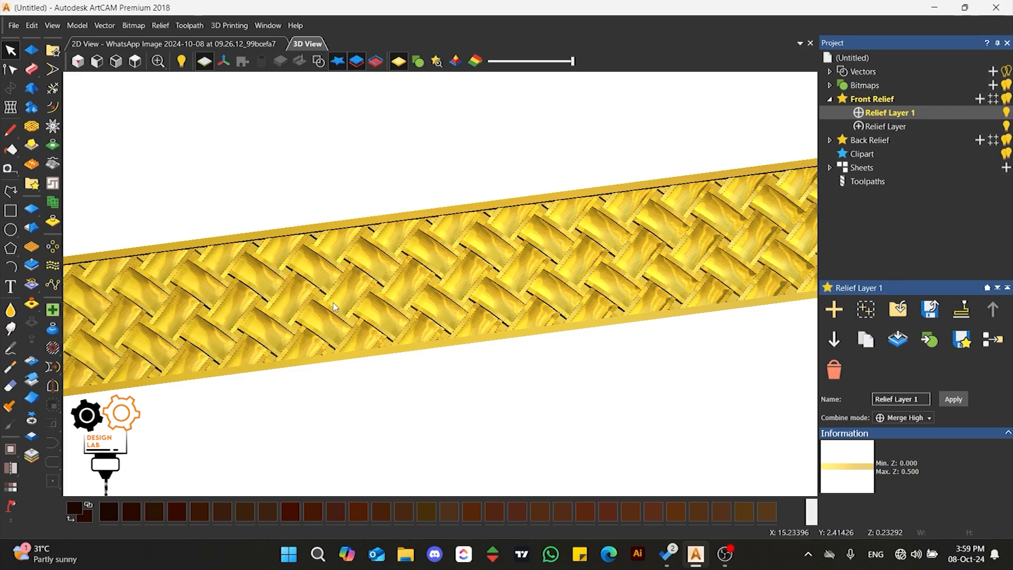
pyautogui.scroll(2, 334, 307)
pyautogui.moveTo(334, 307)
pyautogui.mouseDown(button='middle')
pyautogui.moveTo(301, 244)
pyautogui.moveTo(414, 313)
pyautogui.moveTo(394, 269)
pyautogui.mouseUp(button='middle')
pyautogui.moveTo(397, 254); pyautogui.dragTo(407, 267, button='middle')
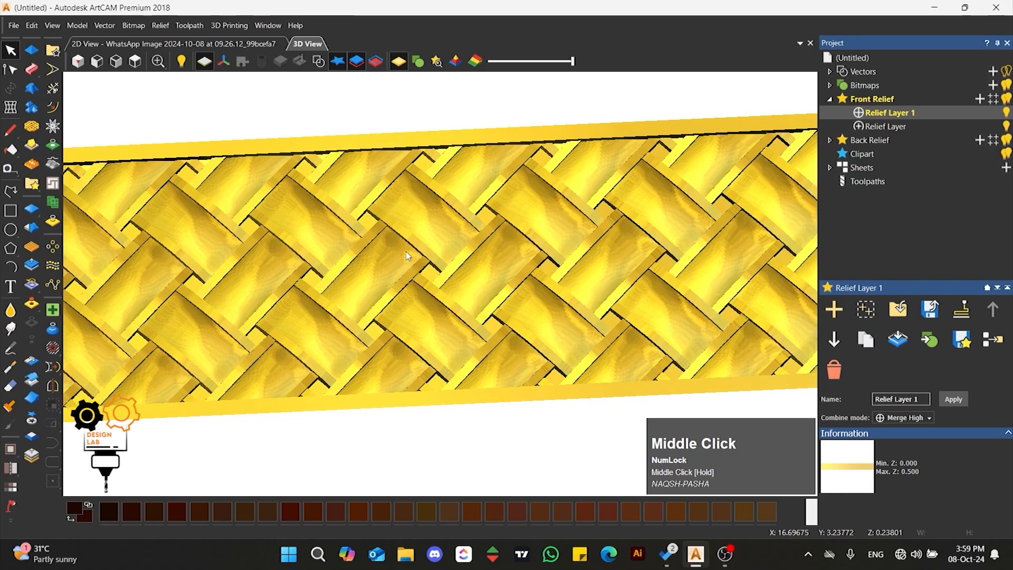
pyautogui.moveTo(407, 256); pyautogui.dragTo(140, 81, button='middle')
pyautogui.click(134, 60)
pyautogui.scroll(3, 420, 269)
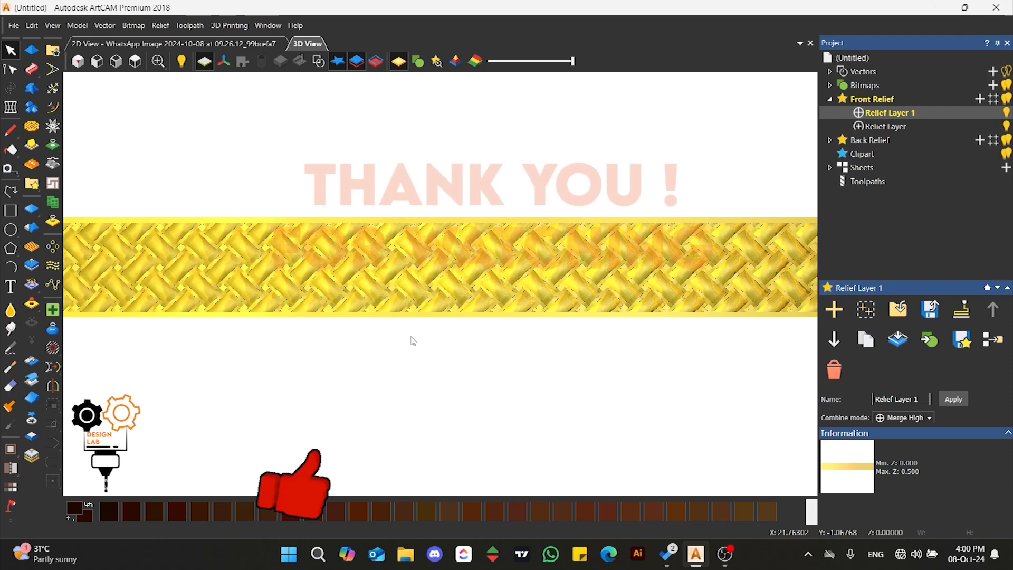
pyautogui.scroll(-1, 413, 340)
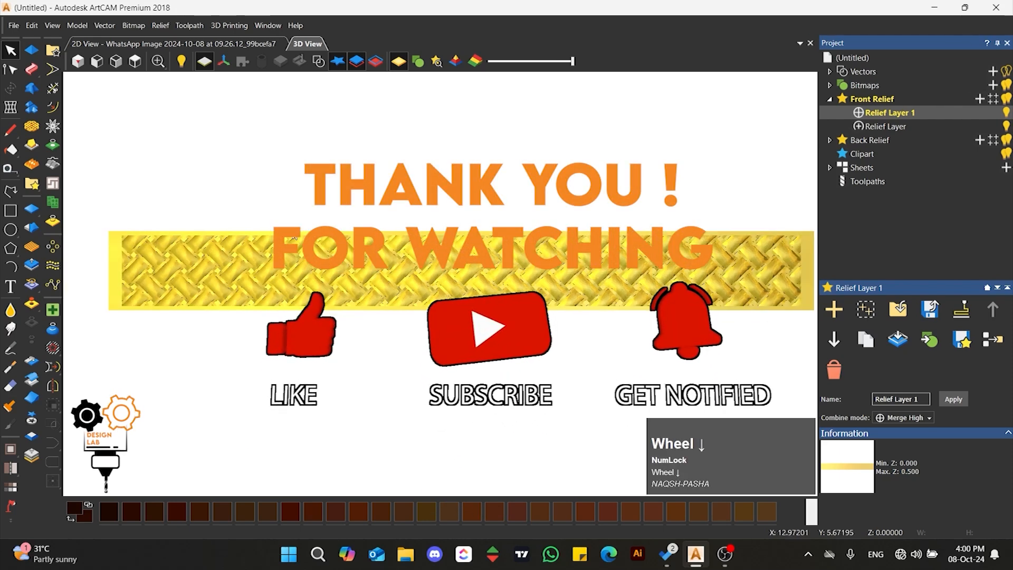